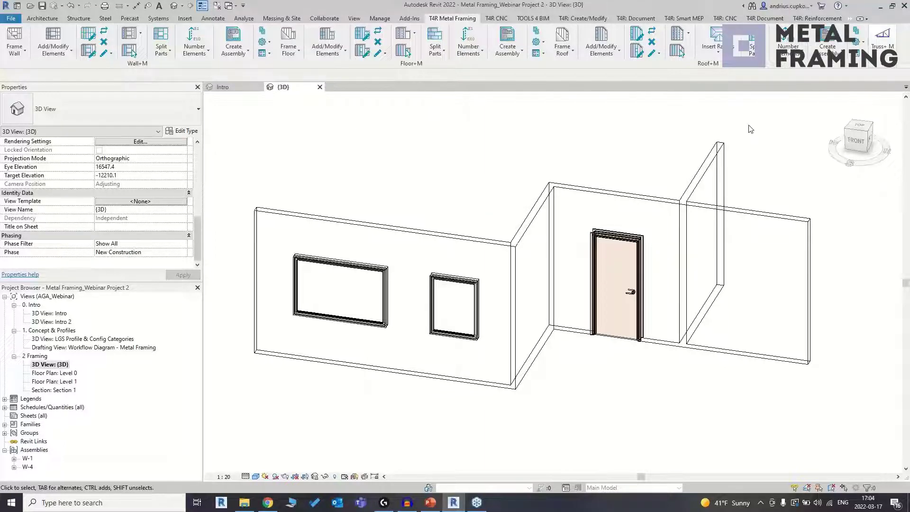
Step: Open the Intro 3D view, select all the walls with their door, and generate metal framing for the walls
double_click(63, 314)
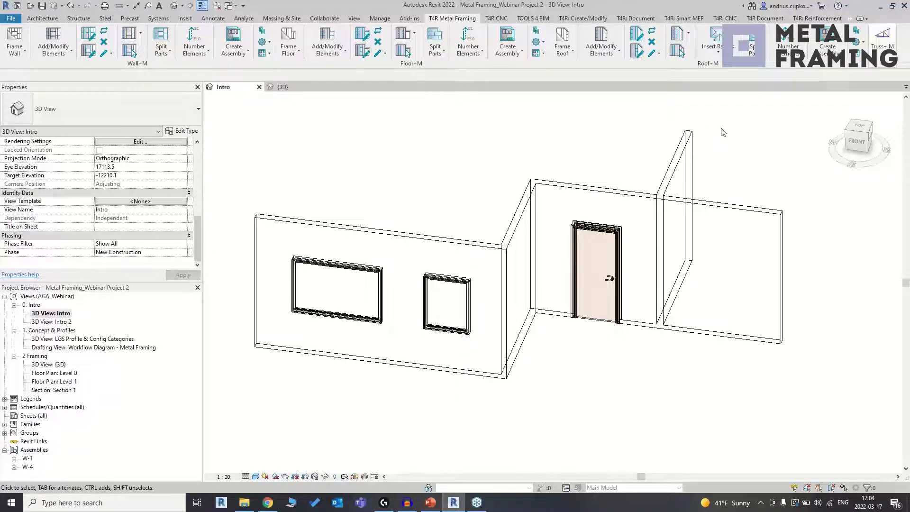
drag(720, 134, 409, 244)
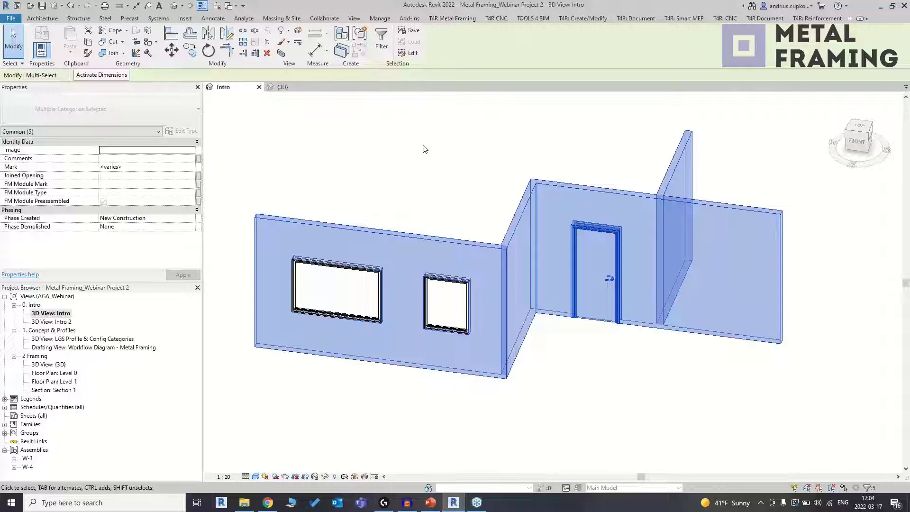
click(452, 19)
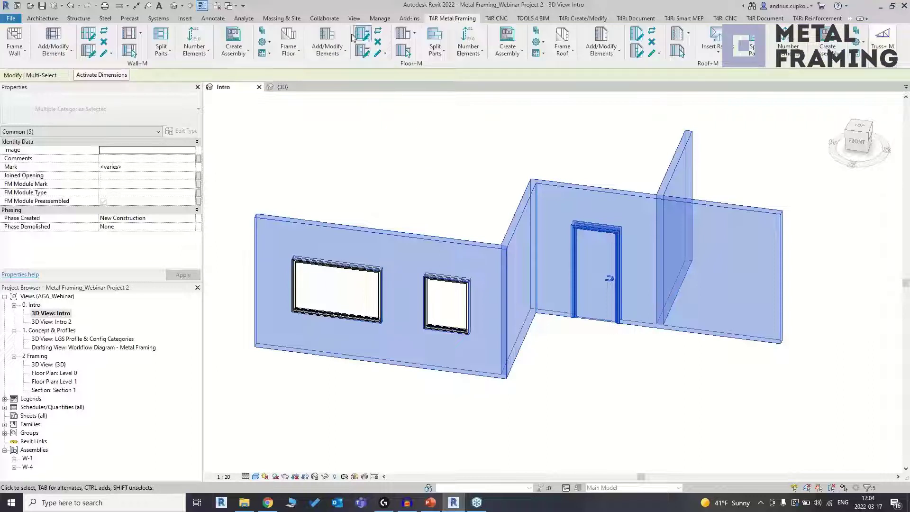
click(15, 35)
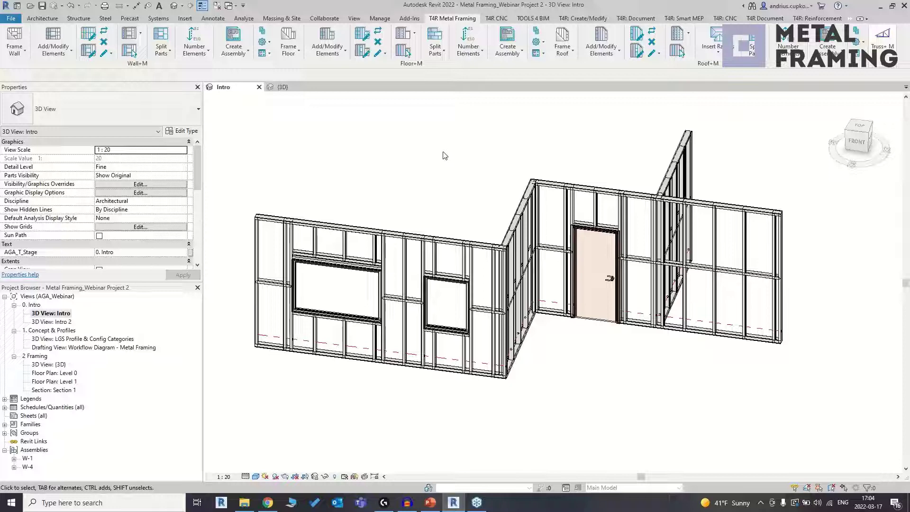
Step: Open the Intro 2 3D view, select both the lower and upper floors, and generate metal framing for them
double_click(63, 322)
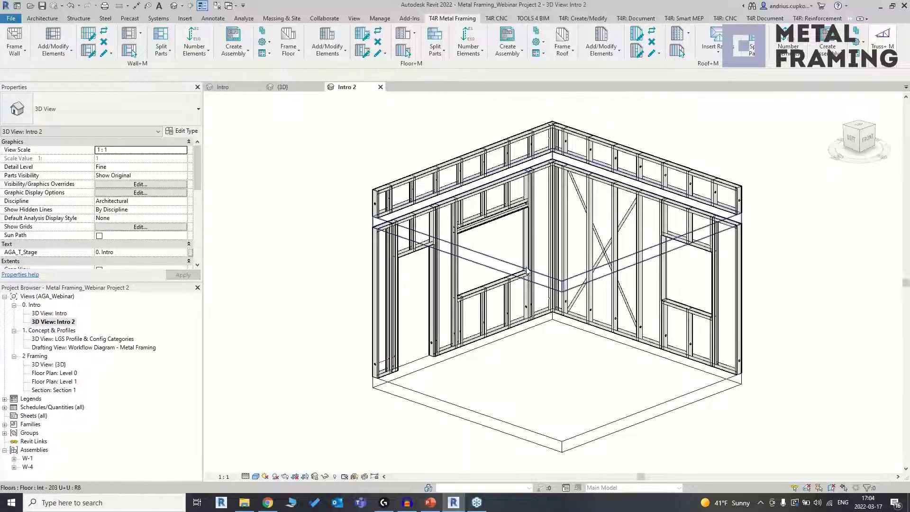
click(528, 271)
click(499, 419)
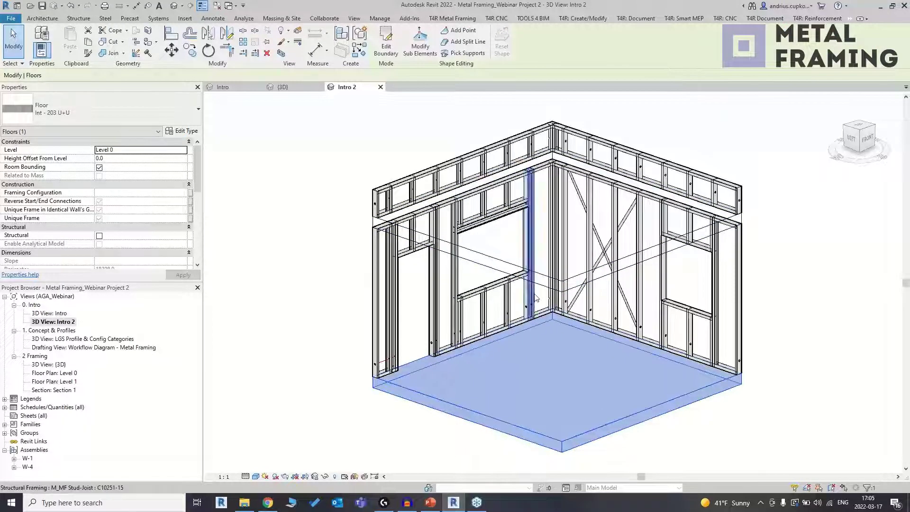
ctrl+click(559, 288)
click(447, 19)
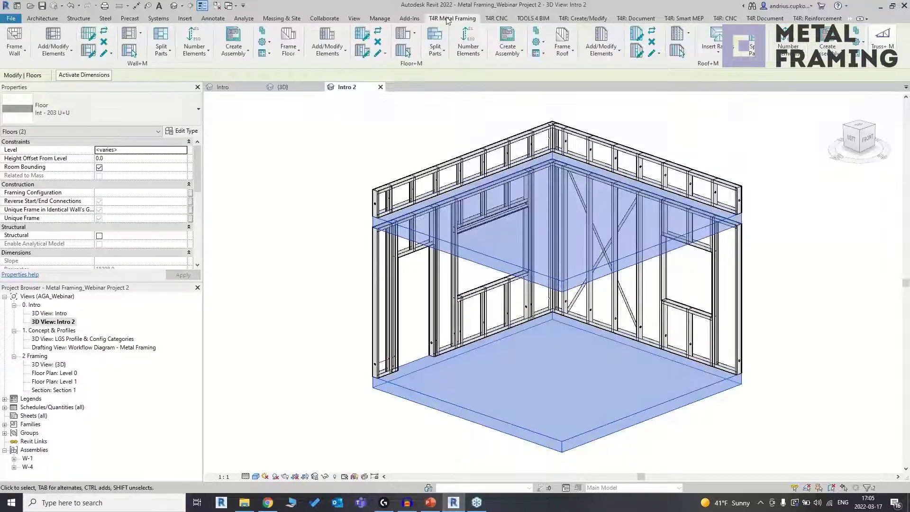
click(289, 39)
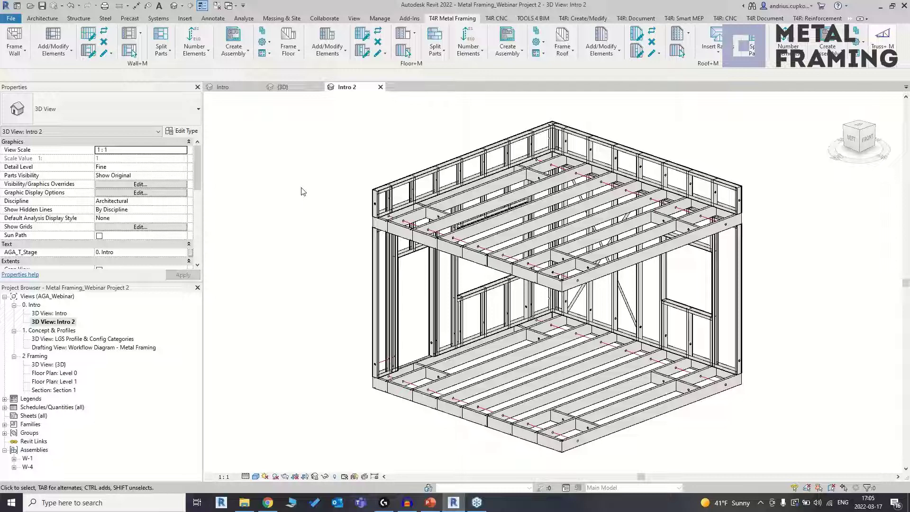
Step: View the About information for the TOOLS 4 BIM Dock, including its web and support contacts, and close it
click(535, 20)
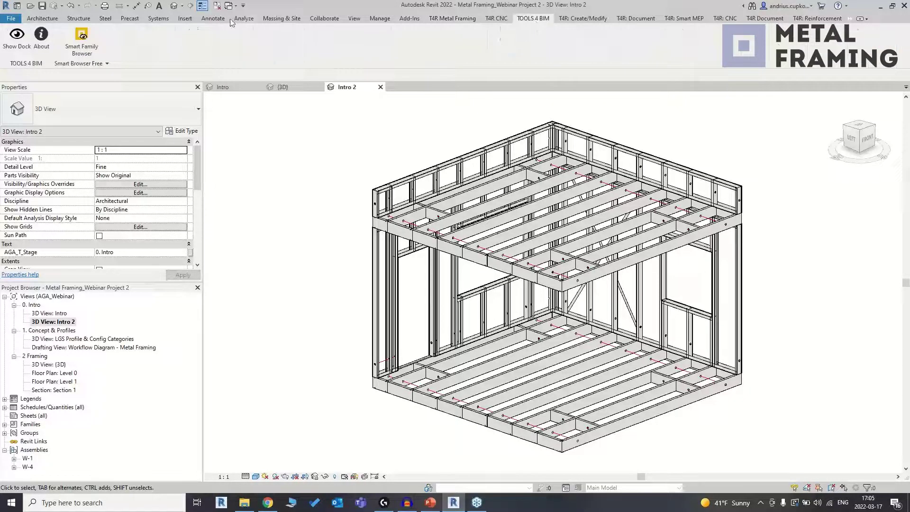
click(41, 37)
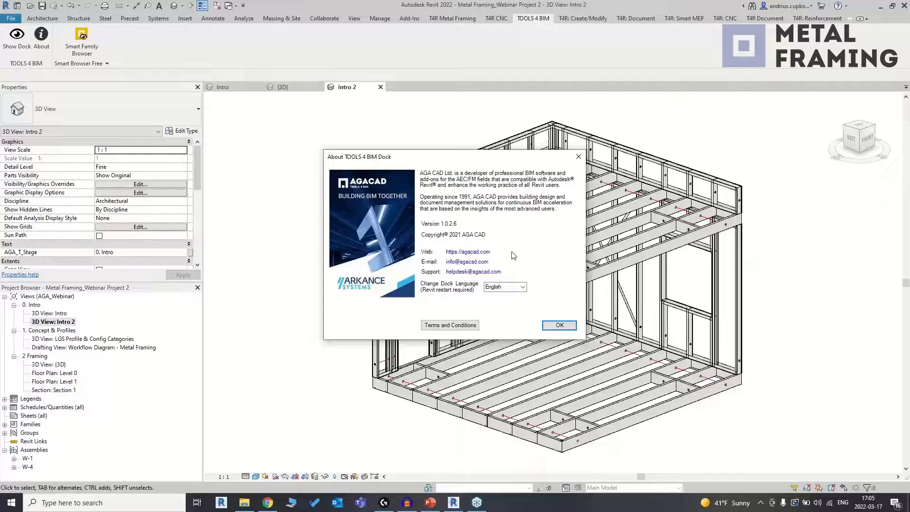
click(559, 325)
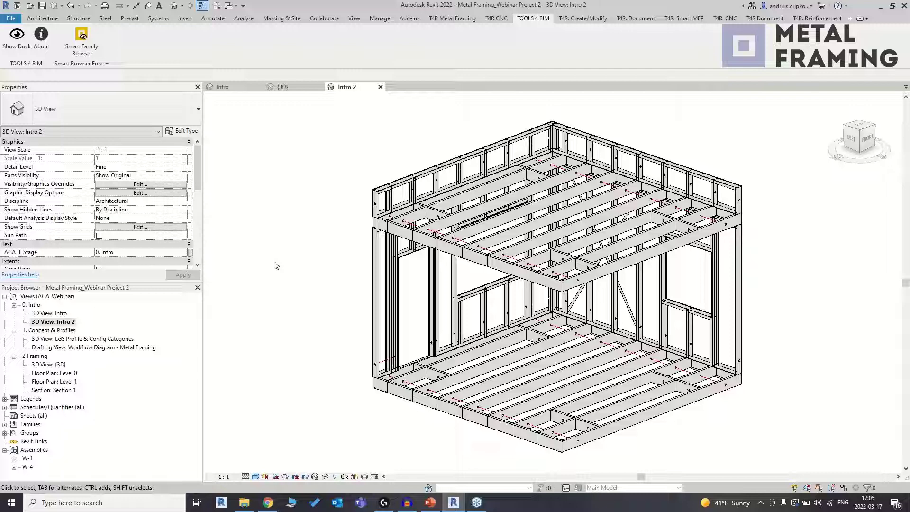
Step: Open the LGS Profile & Config Categories 3D view and survey the C+C_CH, C+C and C+U frame examples
double_click(122, 340)
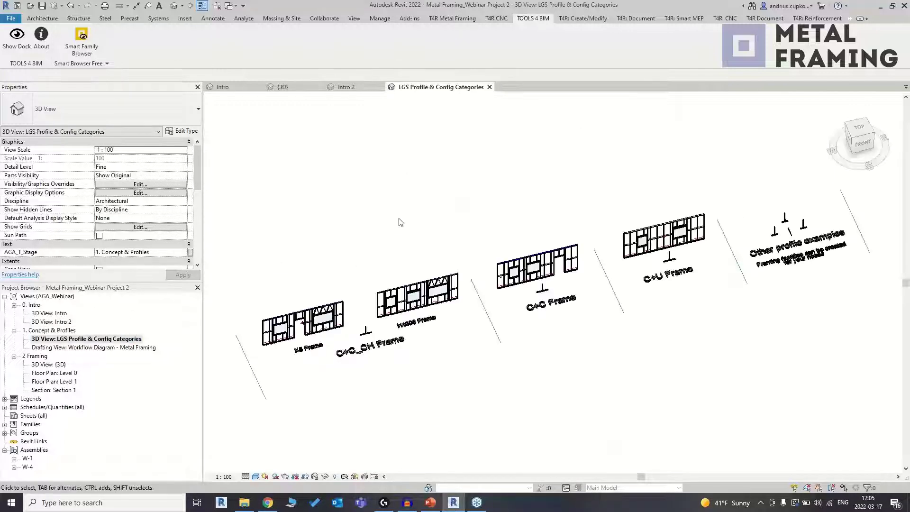
scroll(403, 221, up, 3)
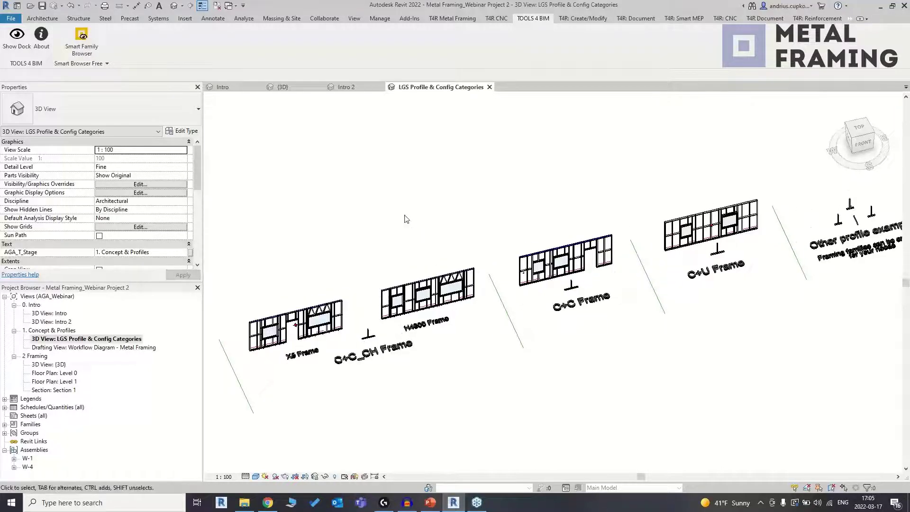
scroll(404, 216, down, 1)
scroll(392, 253, up, 1)
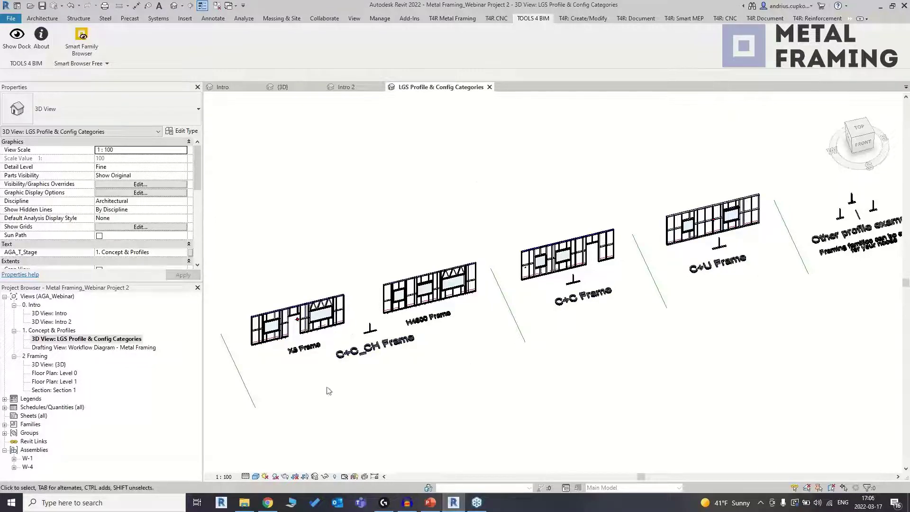
scroll(329, 391, up, 4)
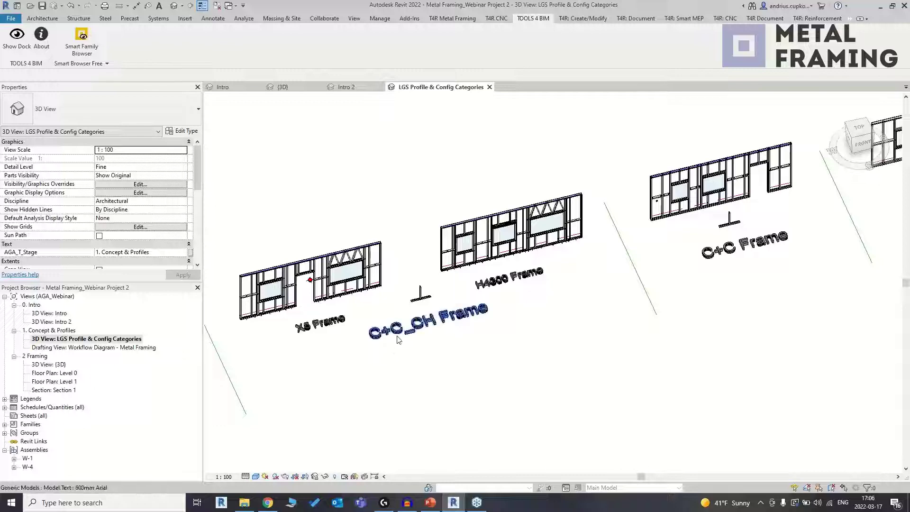
middle_drag(561, 324, 371, 355)
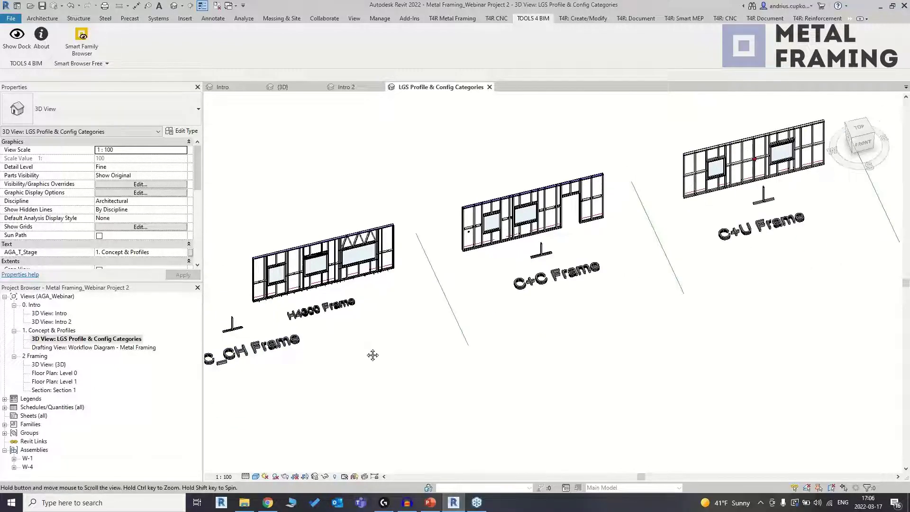
middle_drag(723, 239, 674, 262)
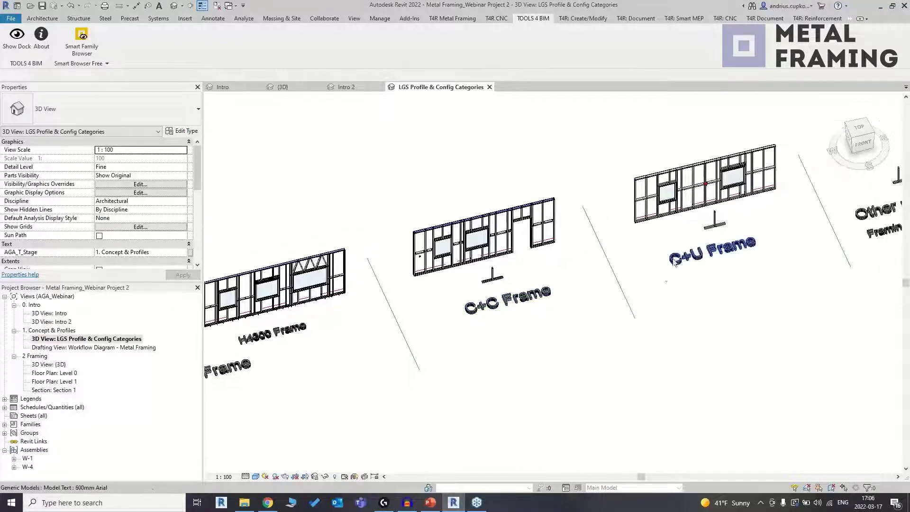
Step: Examine the C+C_CH Frame category, including the X5 wall and the sample stud-and-plate profile
middle_drag(424, 371, 684, 311)
scroll(370, 329, up, 3)
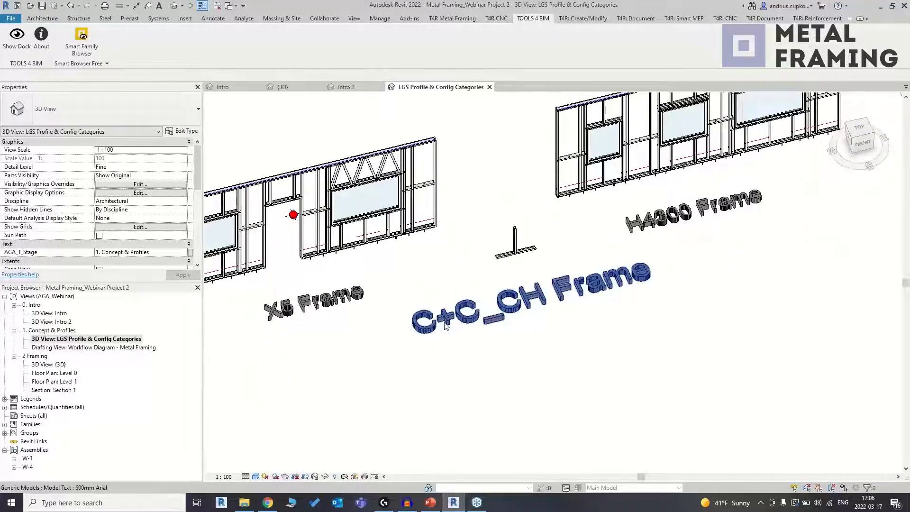
middle_drag(422, 371, 553, 393)
scroll(552, 364, up, 1)
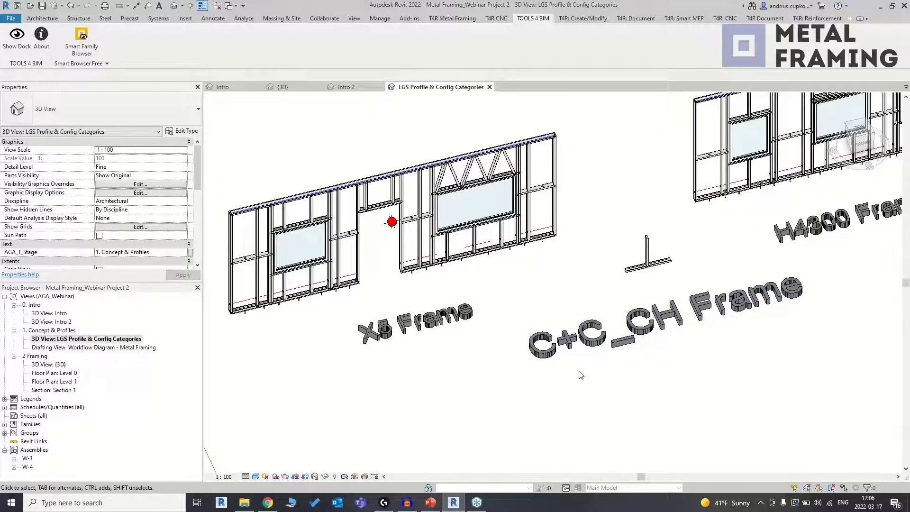
scroll(638, 255, up, 5)
scroll(637, 254, up, 2)
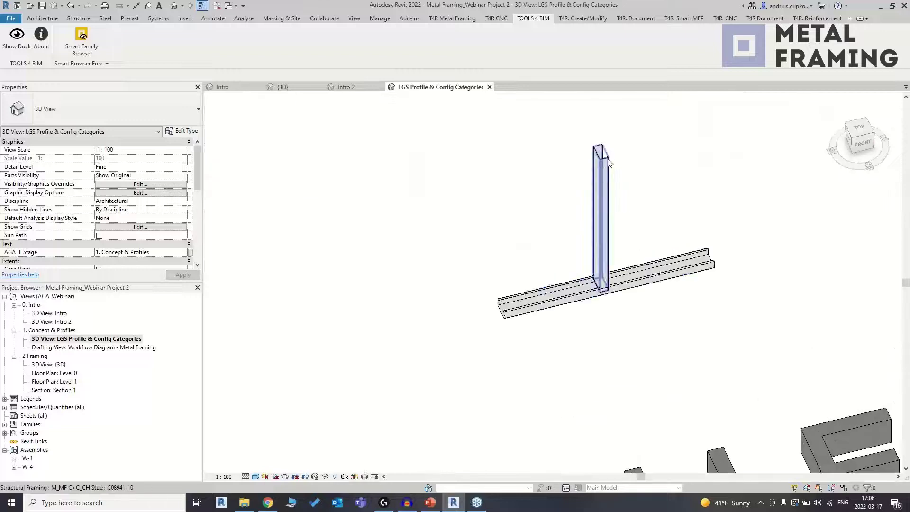
scroll(628, 205, up, 1)
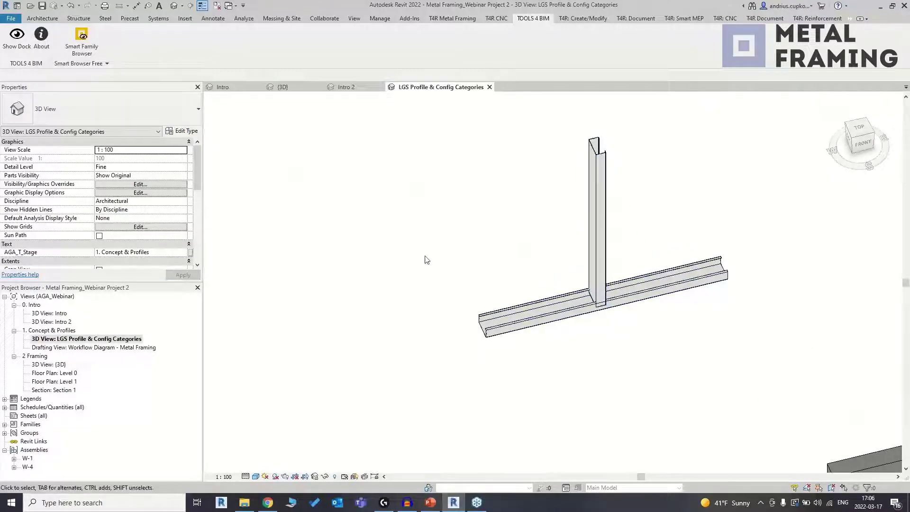
scroll(427, 258, down, 5)
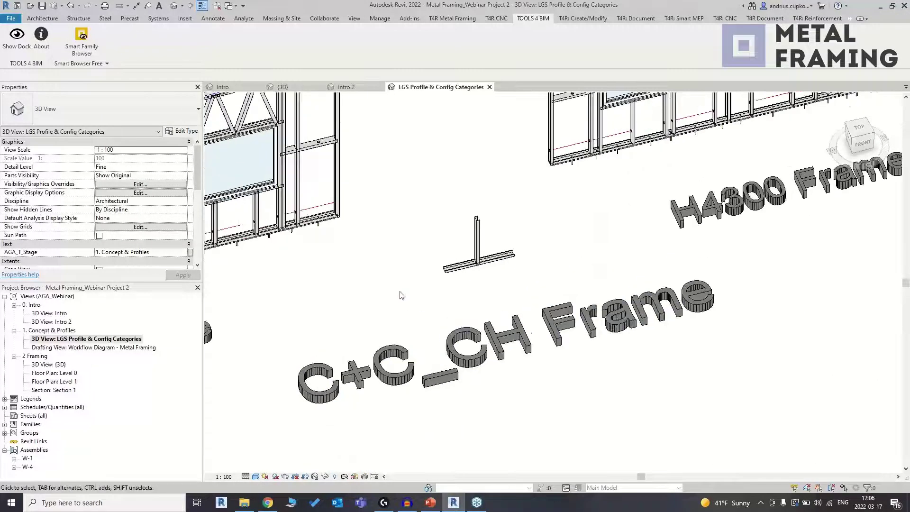
Step: Inspect the diagonal truss members above the wide window in the X5 Frame wall
middle_drag(416, 281, 583, 326)
scroll(472, 217, up, 6)
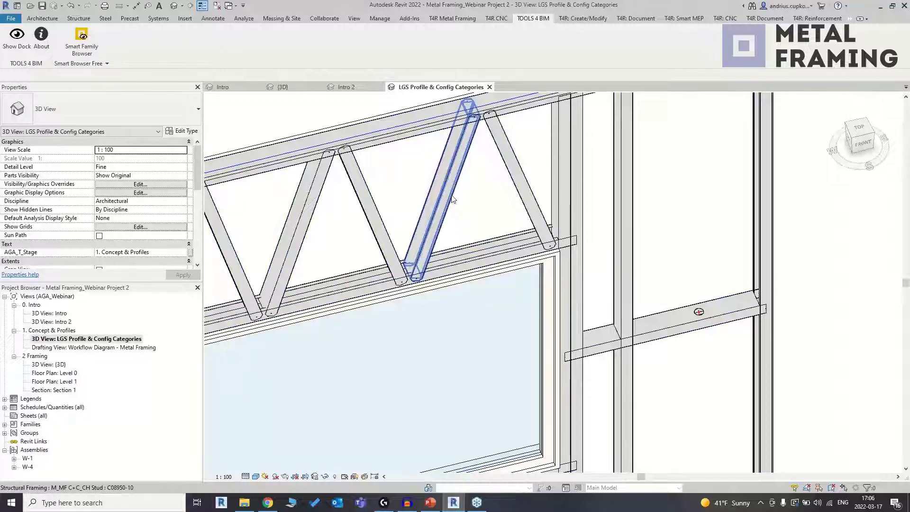
scroll(453, 198, down, 6)
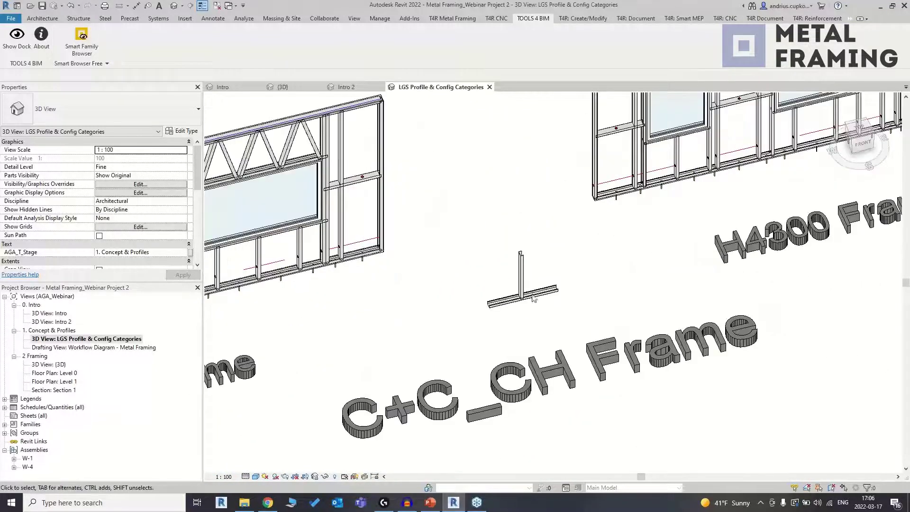
Step: Select the C+C_CH sample's vertical stud and its bottom plate in turn to inspect how they connect
scroll(535, 298, up, 6)
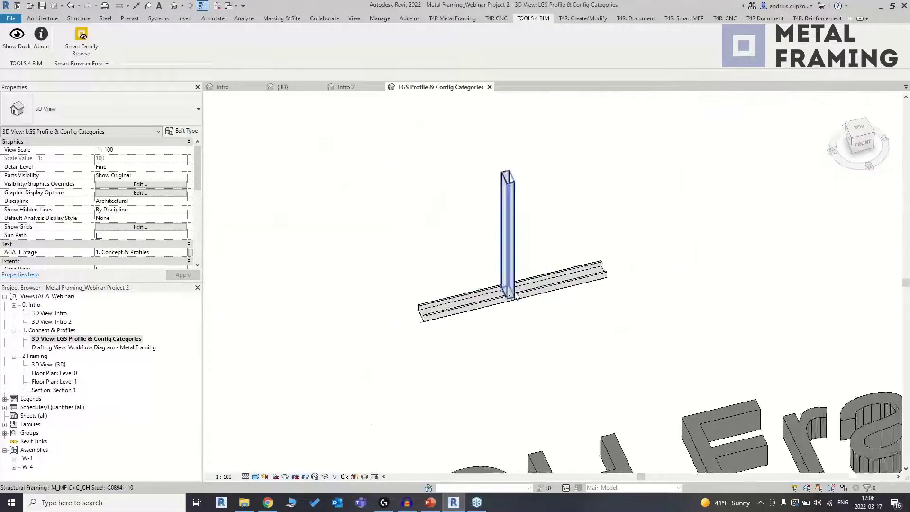
click(517, 256)
scroll(519, 270, up, 2)
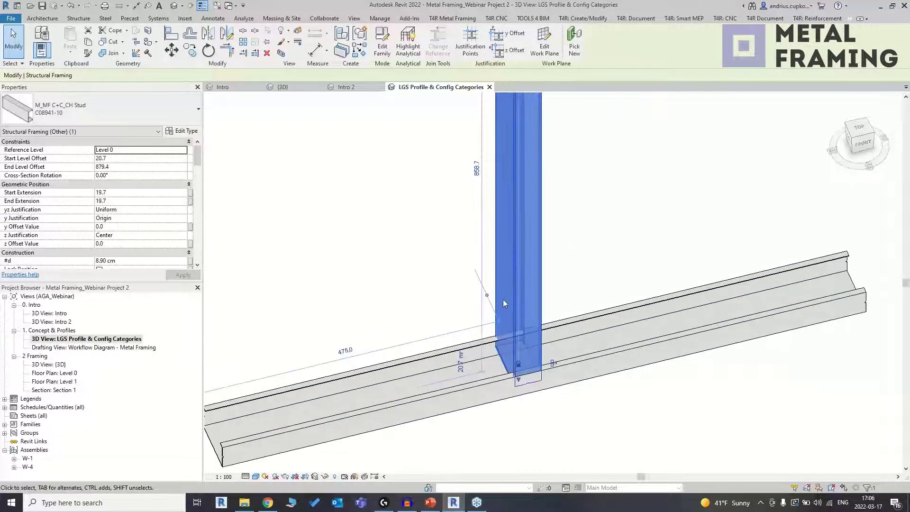
scroll(501, 349, up, 3)
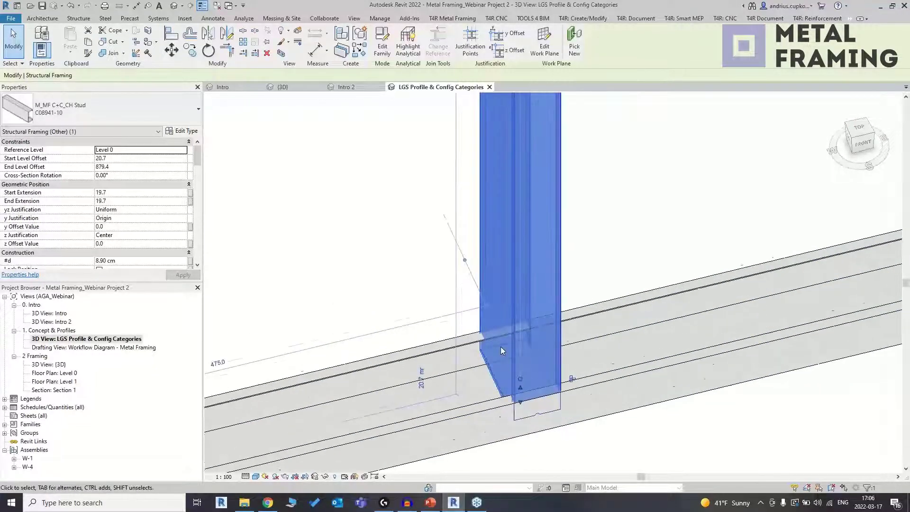
scroll(501, 346, up, 2)
click(592, 311)
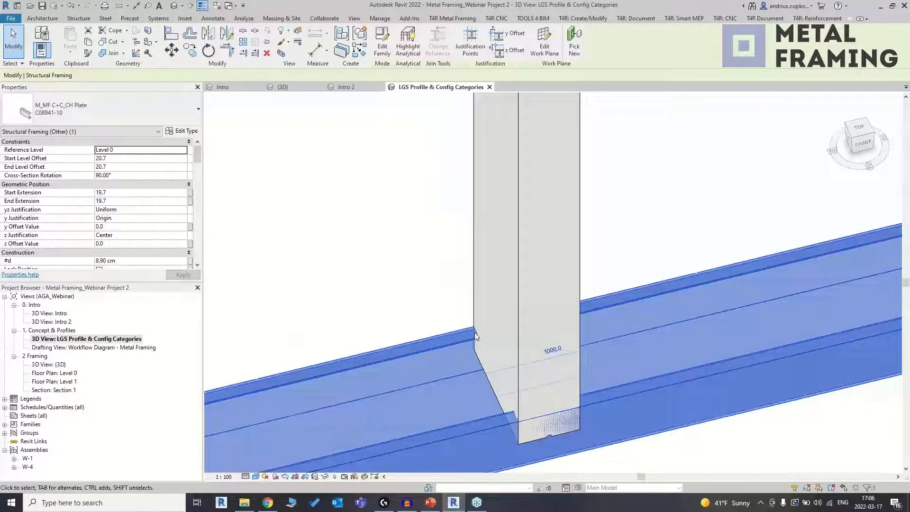
Step: Examine the C+C Frame category's sample stud-and-plate profile and its framed wall with windows
scroll(475, 334, down, 10)
middle_drag(592, 412, 342, 351)
scroll(342, 352, down, 3)
middle_drag(645, 308, 380, 345)
scroll(528, 313, up, 4)
click(599, 251)
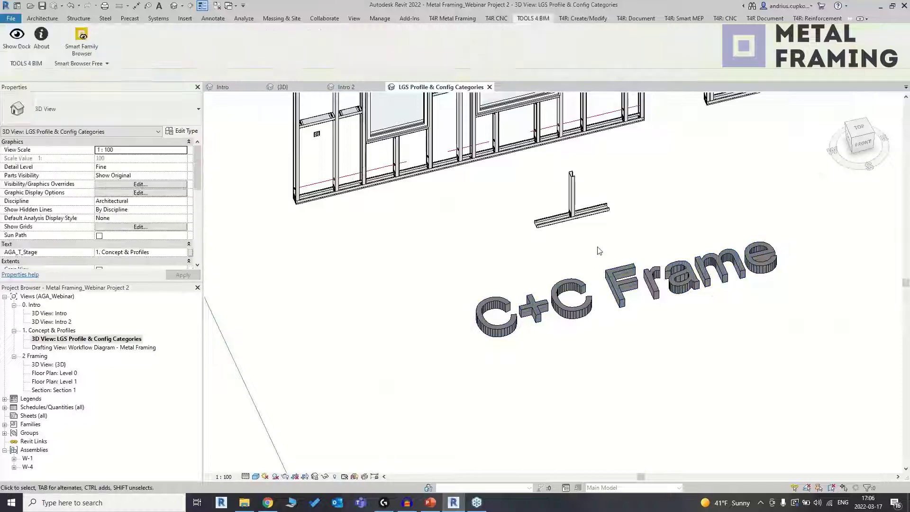
scroll(521, 295, up, 5)
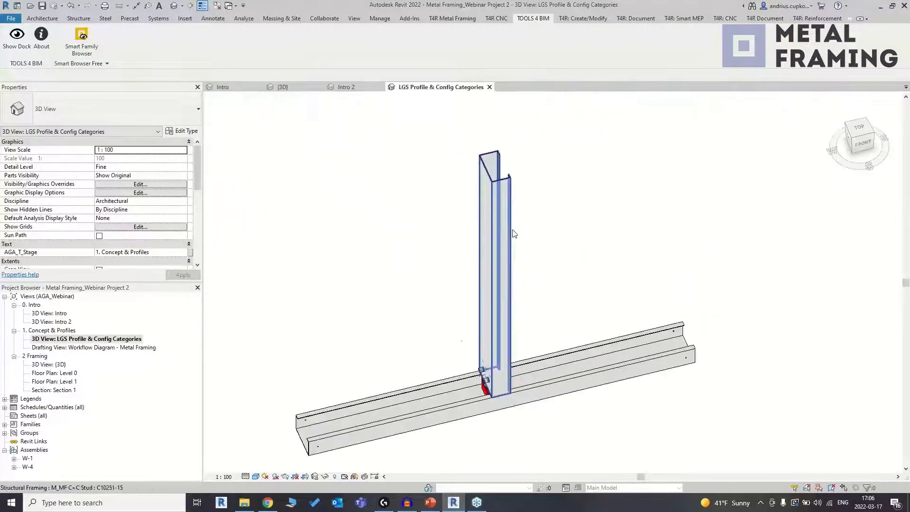
scroll(514, 233, down, 6)
middle_drag(554, 217, 561, 279)
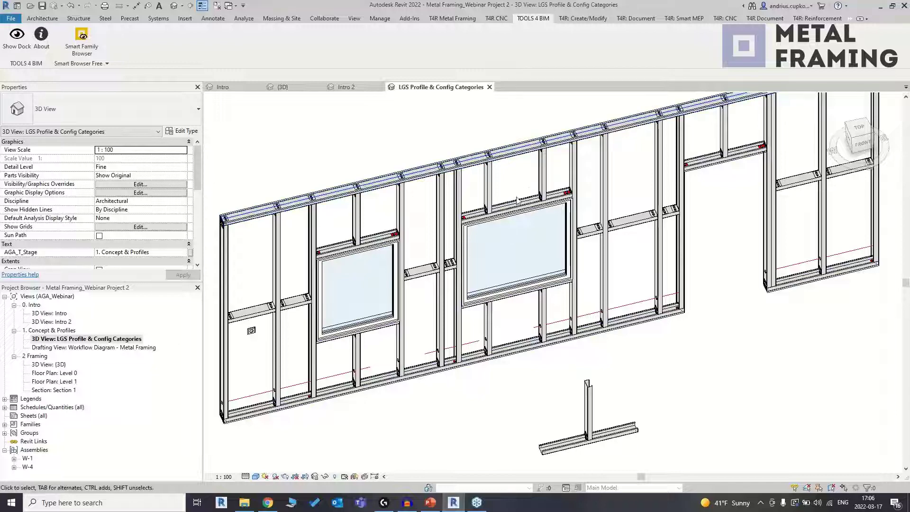
Step: Select the C+C sample's vertical stud and inspect its bracket connection to the bottom plate
middle_drag(658, 374, 589, 214)
scroll(525, 295, up, 5)
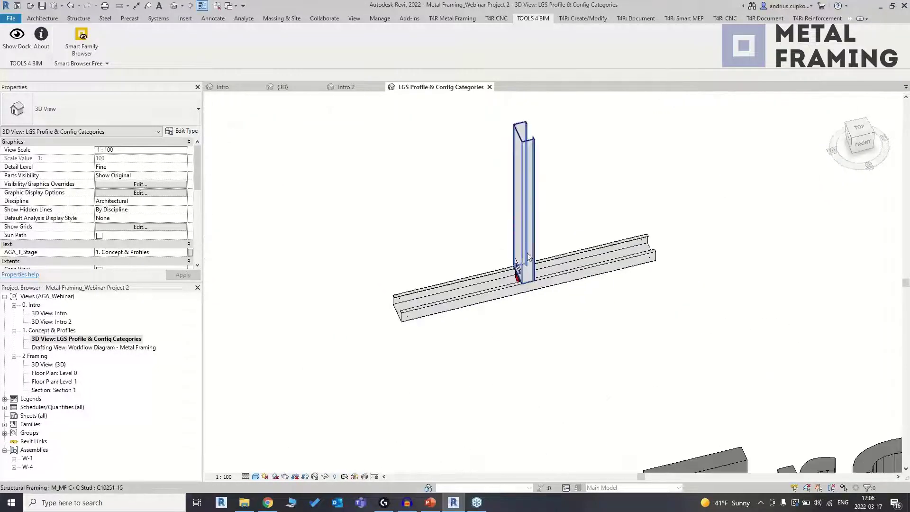
scroll(528, 256, up, 2)
click(530, 254)
scroll(545, 248, up, 2)
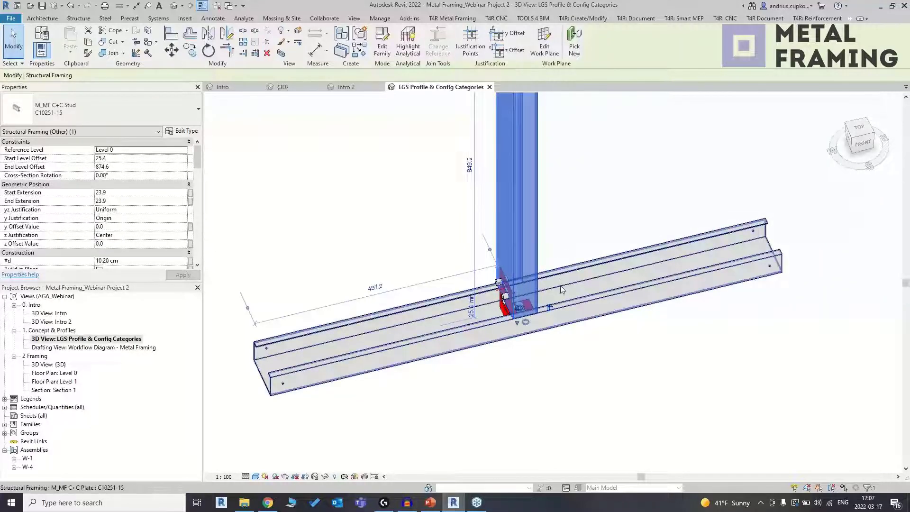
Step: Clear the stud selection and examine the C+U Frame category's framed wall and sample stud-and-track profile
scroll(556, 279, down, 8)
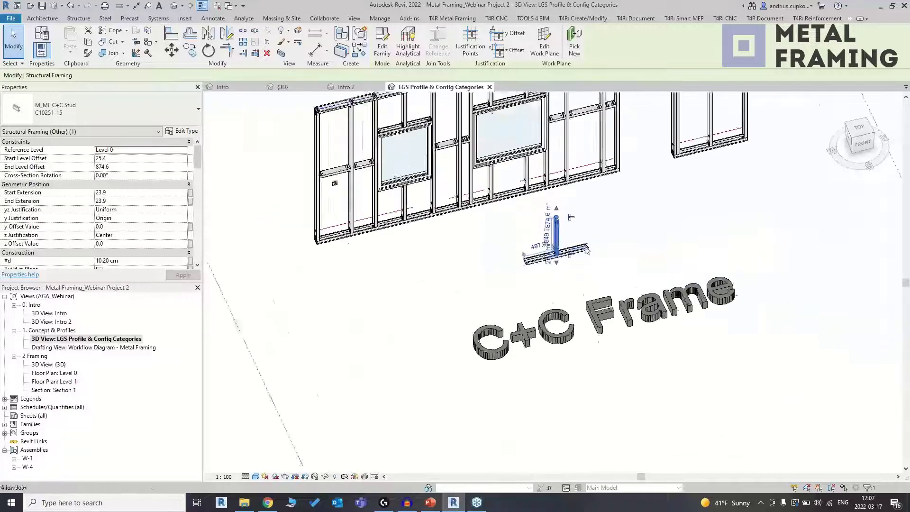
middle_drag(519, 299, 270, 364)
scroll(270, 364, down, 2)
click(580, 363)
middle_drag(639, 288, 591, 307)
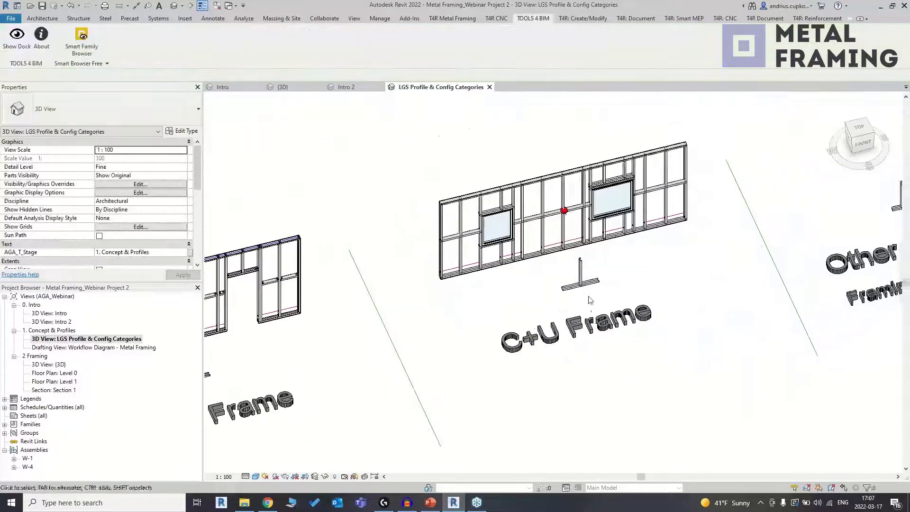
scroll(583, 289, up, 3)
scroll(552, 298, up, 5)
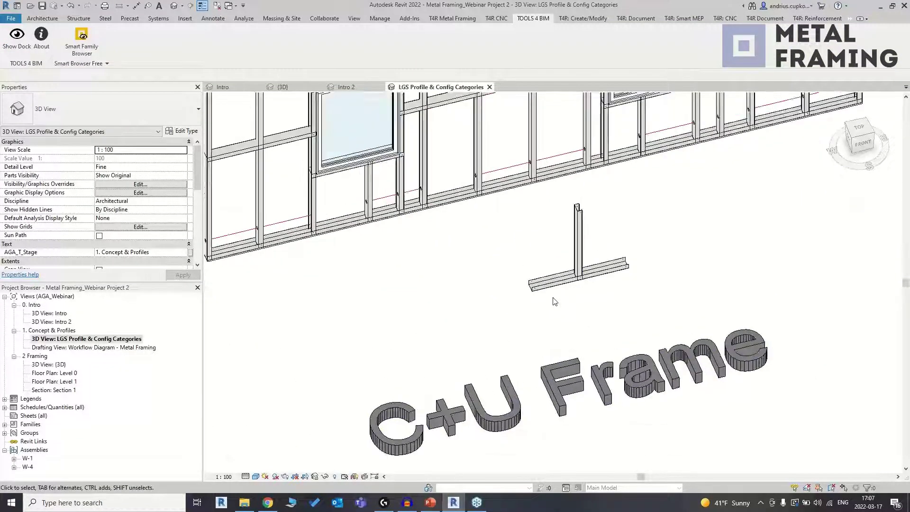
scroll(540, 289, up, 2)
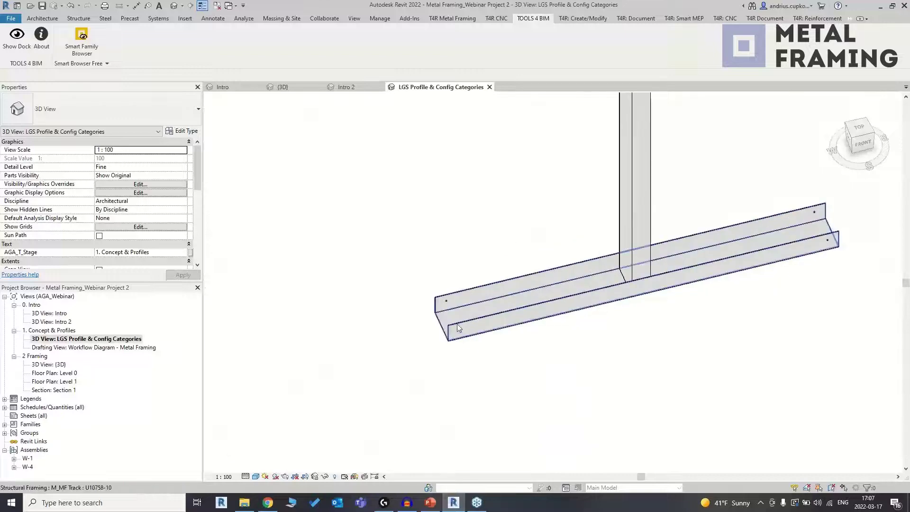
Step: Select the C+U sample's bottom track and its vertical stud in turn to inspect their profiles
click(458, 328)
scroll(443, 327, up, 2)
scroll(439, 327, down, 4)
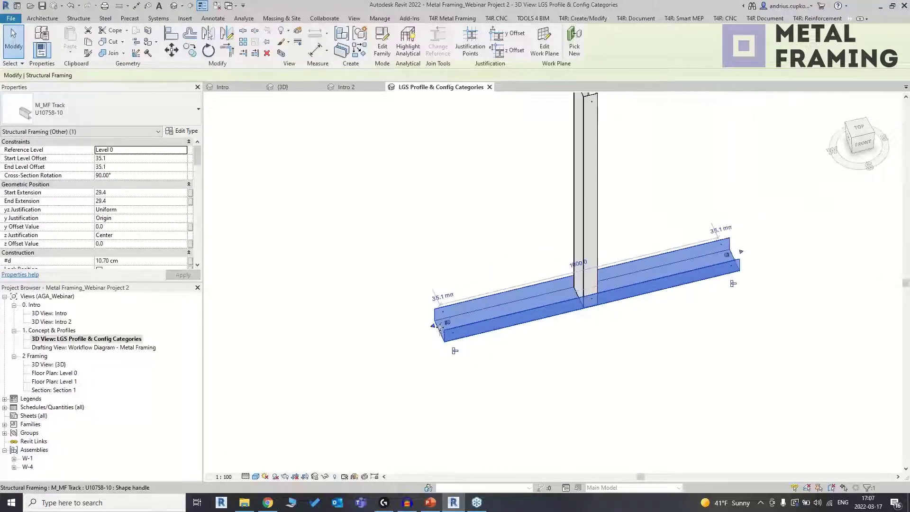
scroll(439, 326, down, 2)
middle_drag(521, 373, 509, 401)
scroll(560, 211, up, 1)
click(545, 200)
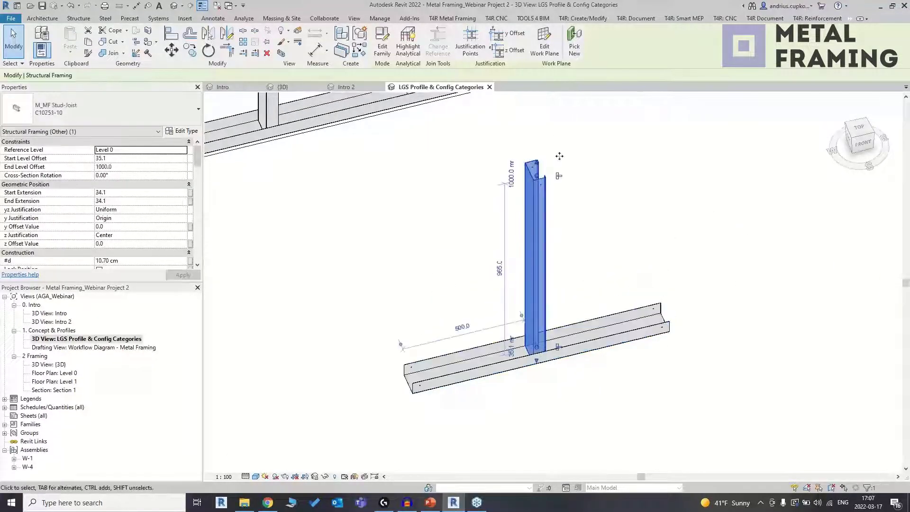
scroll(596, 207, down, 1)
click(609, 216)
Step: Review the row of frame categories from C+C_CH Frame through C+U Frame to the other profile examples
scroll(618, 226, down, 7)
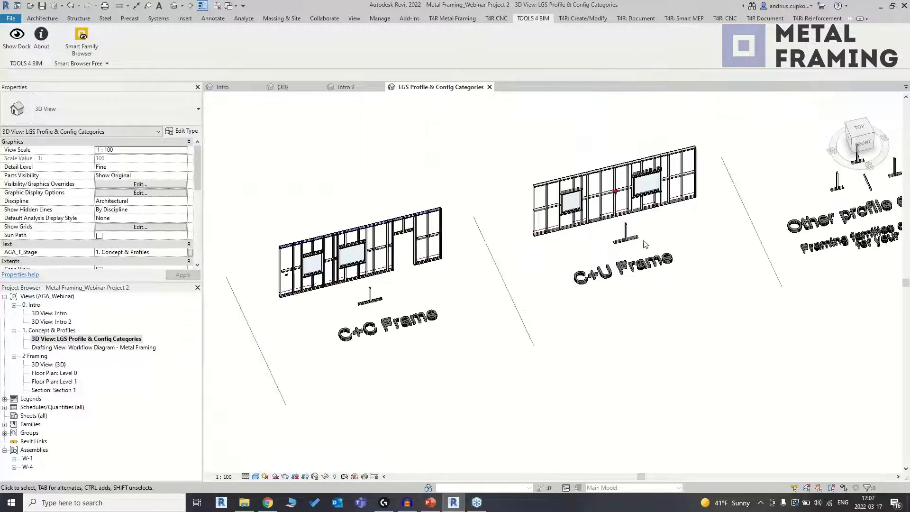
scroll(644, 244, down, 2)
middle_drag(582, 237, 771, 244)
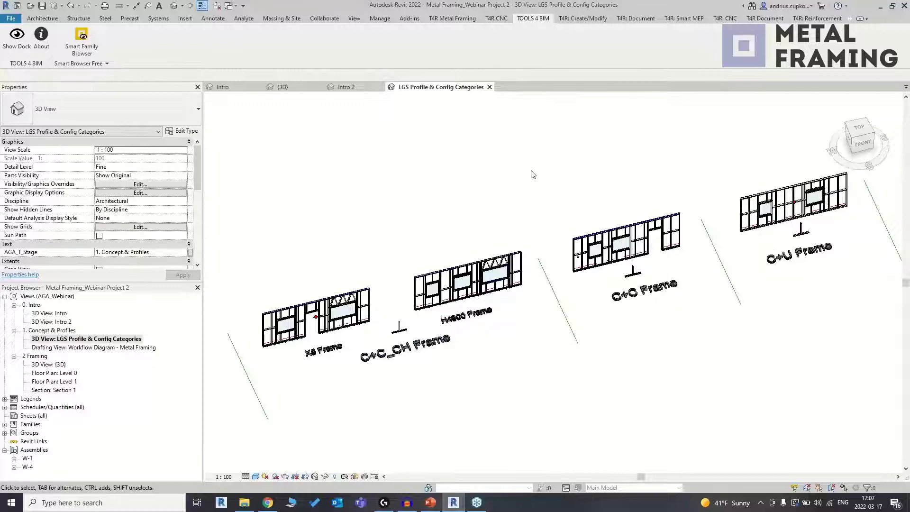
scroll(628, 175, down, 1)
middle_drag(632, 175, 362, 207)
scroll(652, 313, up, 2)
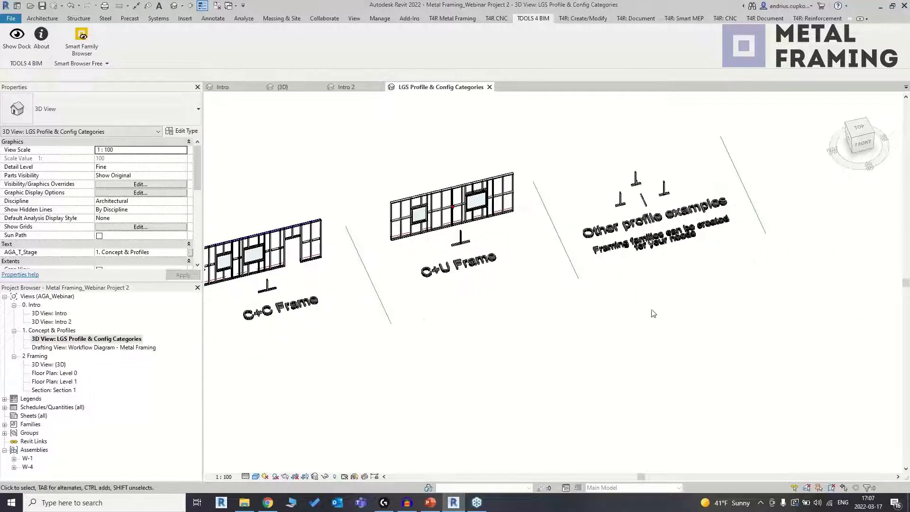
middle_drag(654, 313, 628, 310)
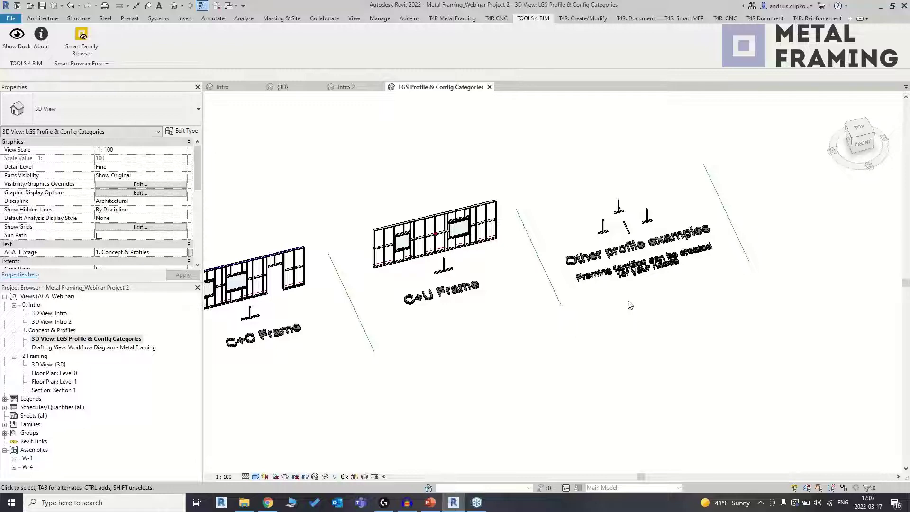
Step: Examine the sample profiles in the Other profile examples category, including the single U-shaped stud on its track
scroll(629, 305, up, 5)
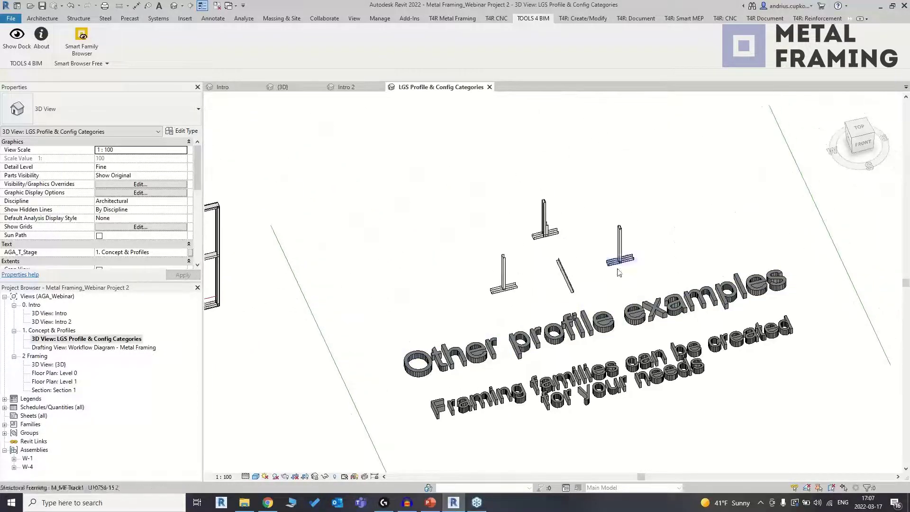
scroll(619, 273, up, 3)
scroll(609, 284, up, 2)
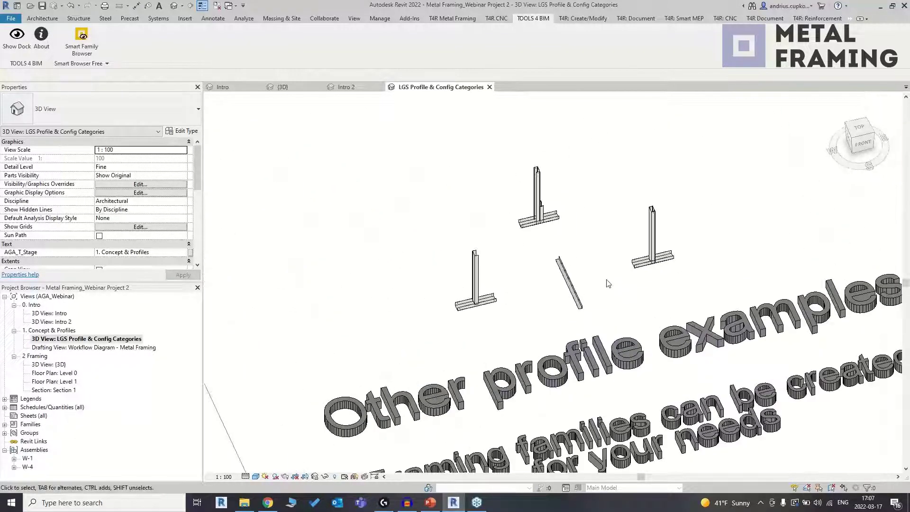
scroll(503, 262, up, 4)
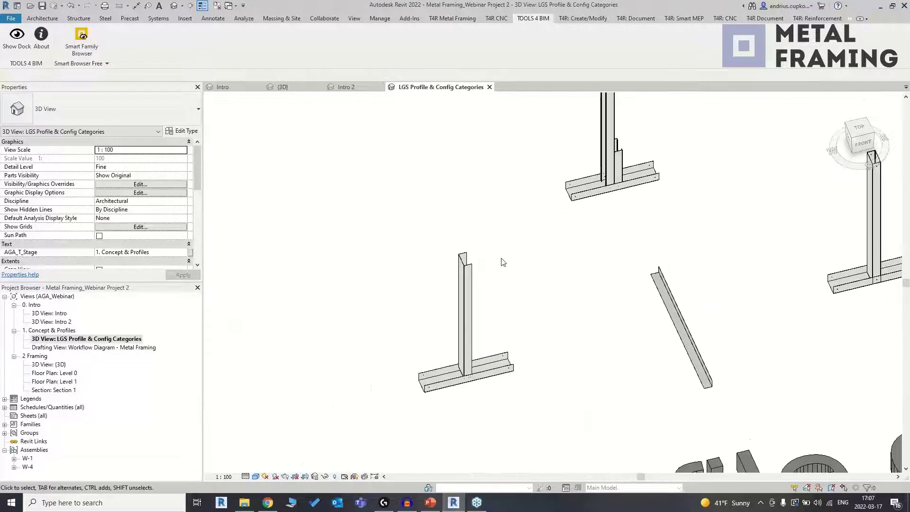
scroll(481, 268, up, 2)
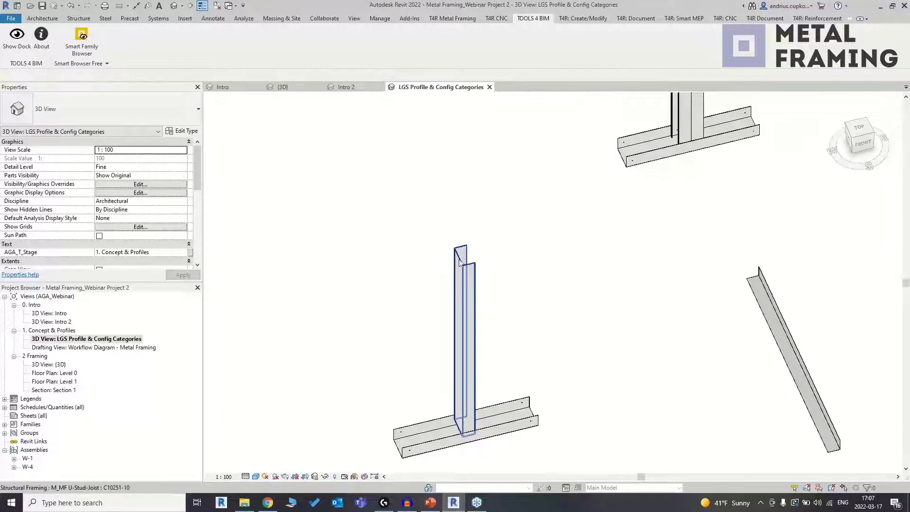
Step: Inspect the stud sample with the short bottom cripple and the boxed stud sample in Other profile examples
scroll(474, 275, down, 1)
scroll(532, 264, down, 3)
scroll(534, 261, up, 2)
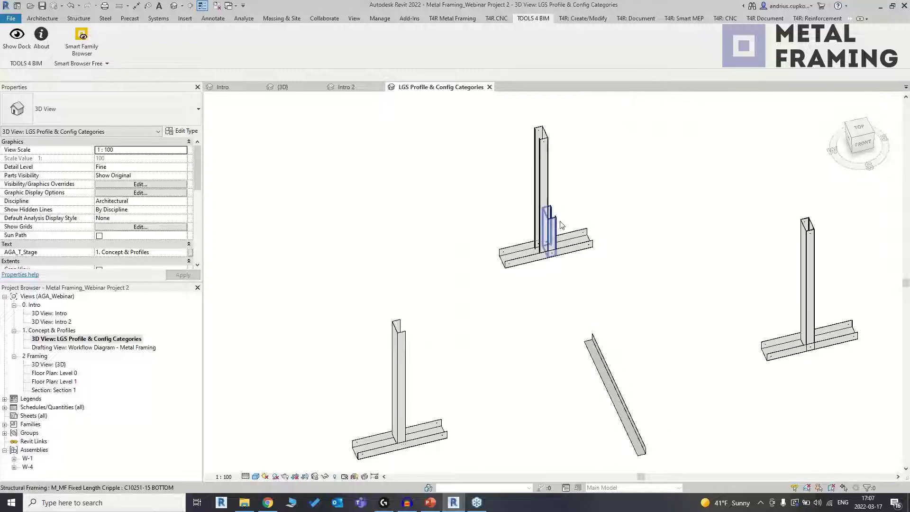
scroll(615, 166, up, 5)
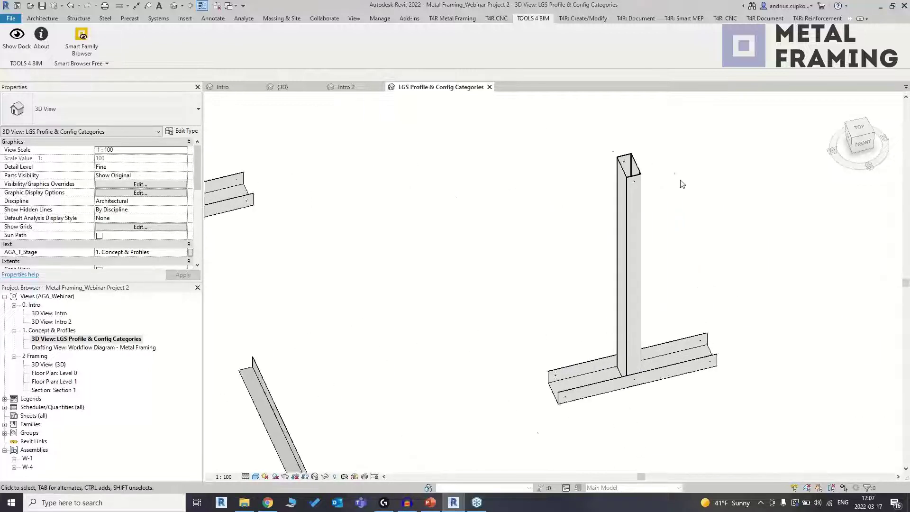
scroll(615, 166, up, 2)
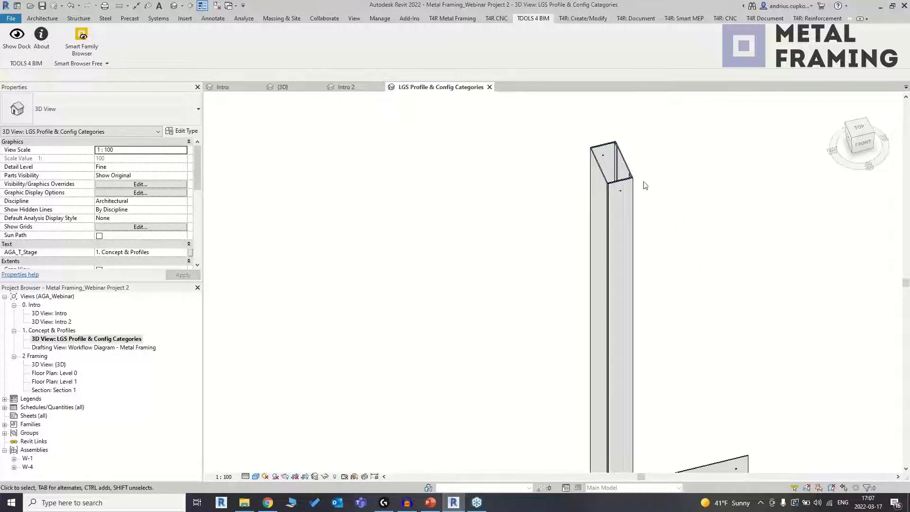
scroll(726, 214, down, 4)
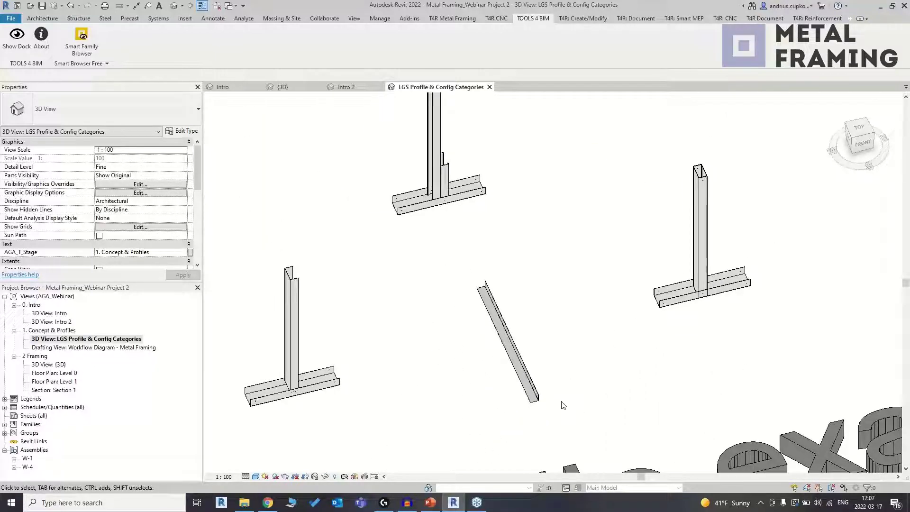
Step: Compare the C+C_CH, C+C and C+U frame categories side by side, including the framed walls under C+C_CH Frame
scroll(615, 352, down, 5)
middle_drag(636, 338, 661, 309)
scroll(661, 309, down, 5)
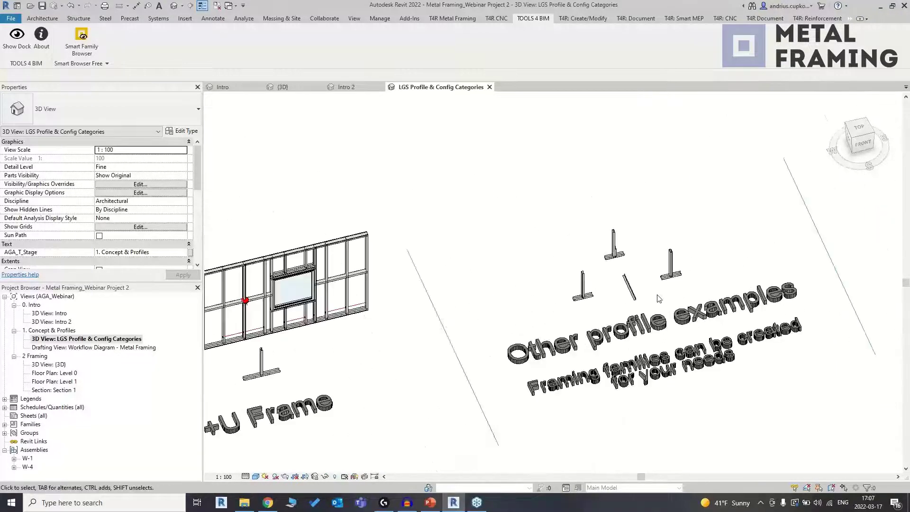
middle_drag(539, 425, 703, 311)
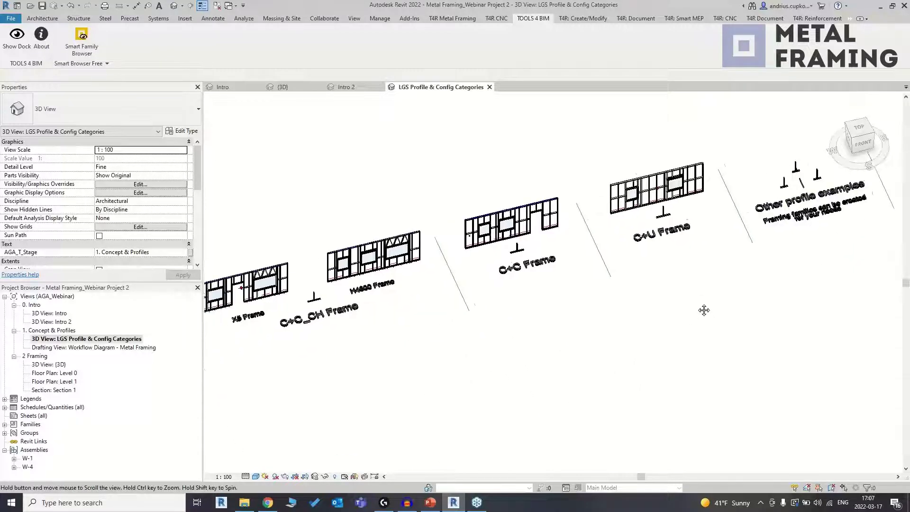
mouse_move(499, 394)
middle_down()
mouse_move(559, 383)
mouse_move(548, 406)
middle_up()
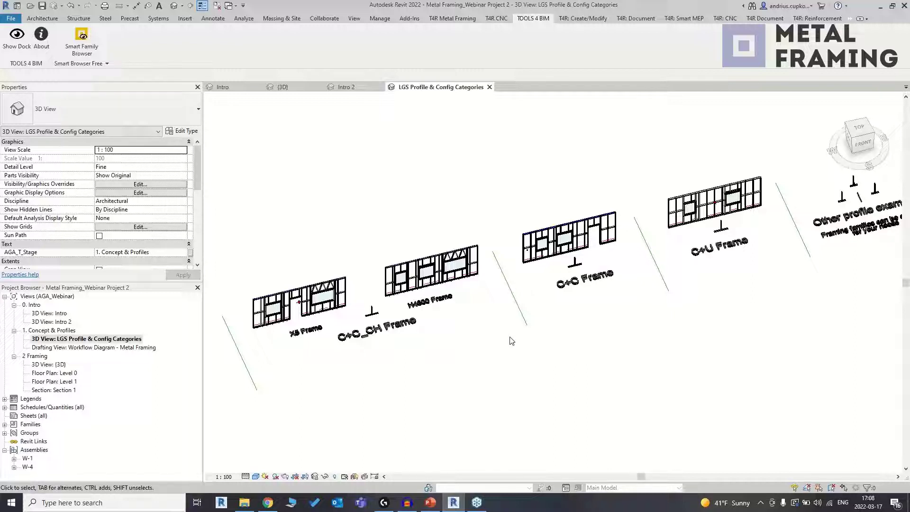
scroll(523, 337, up, 2)
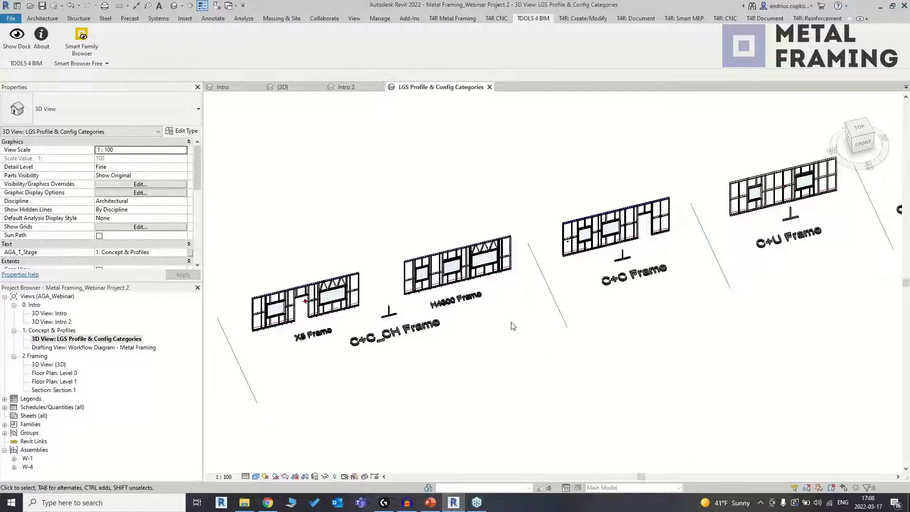
middle_drag(512, 326, 534, 325)
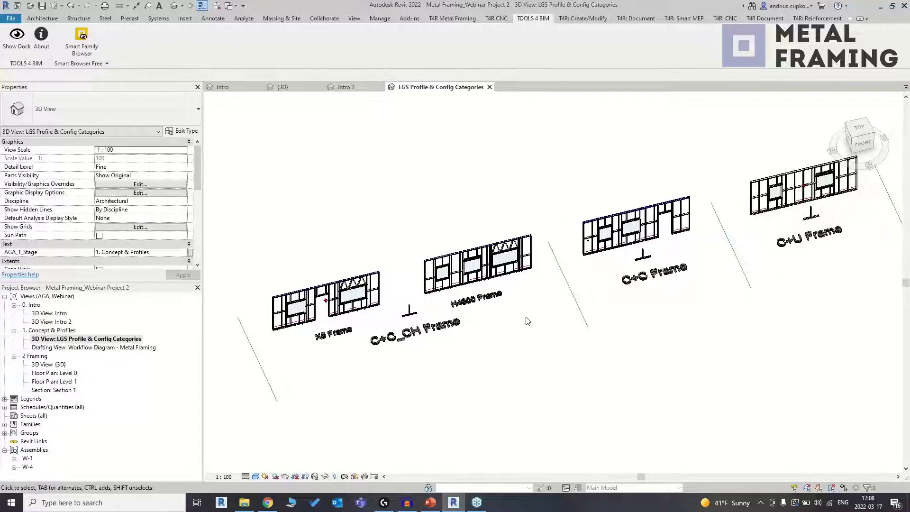
scroll(427, 290, up, 4)
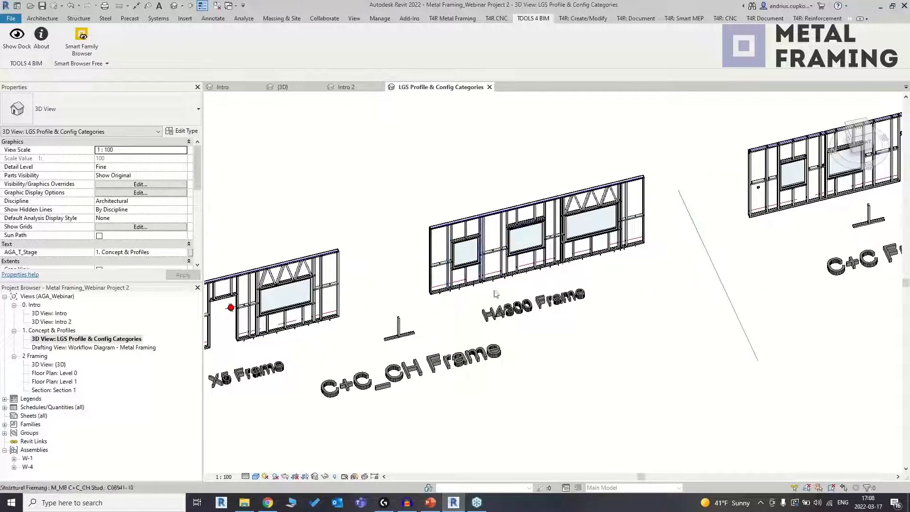
scroll(524, 279, down, 3)
middle_drag(638, 307, 571, 332)
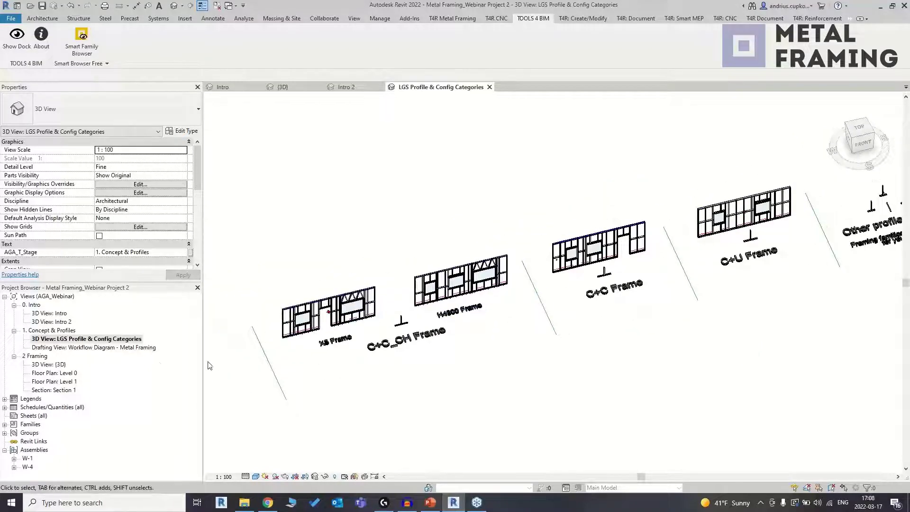
Step: Open the Workflow Diagram - Metal Framing drafting view and read Stage 1 on loading framing families and sample schedules
double_click(133, 350)
middle_drag(398, 281, 501, 260)
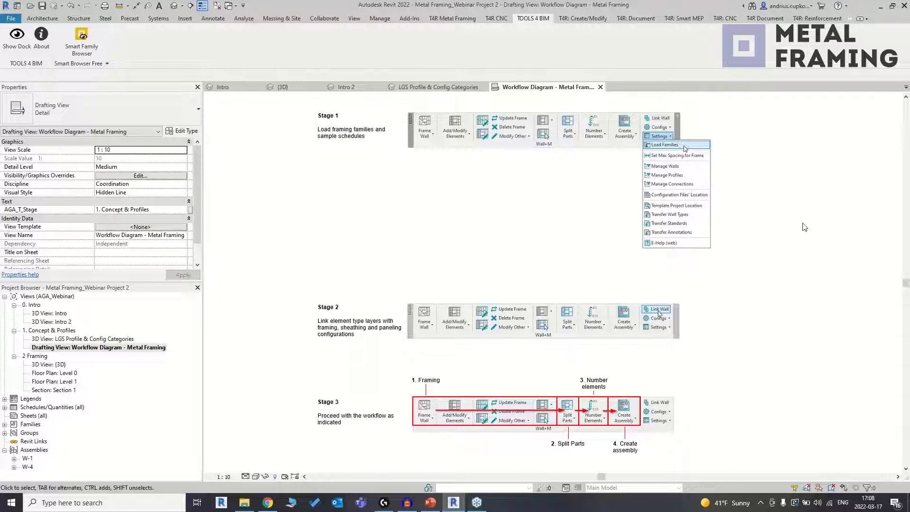
scroll(511, 204, up, 2)
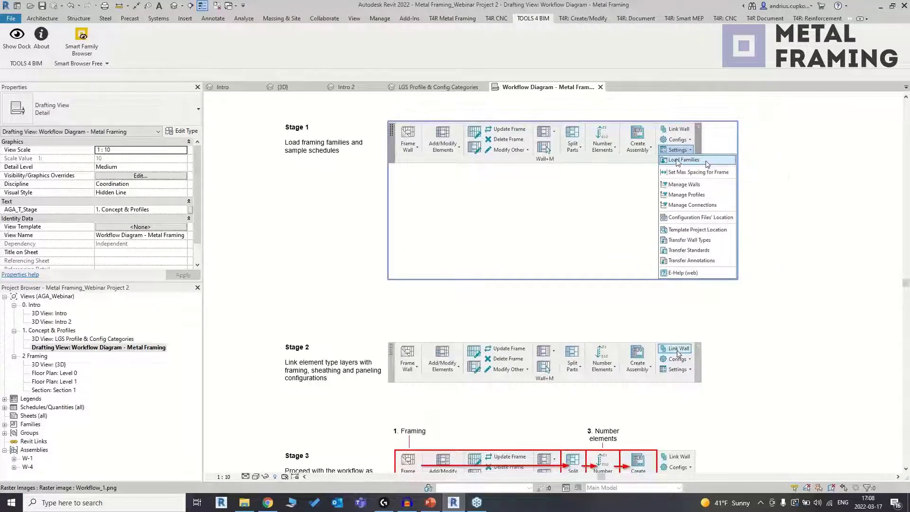
Step: Revisit the LGS Profile & Config Categories view briefly, then read Stages 2 and 3 of the workflow diagram
click(450, 87)
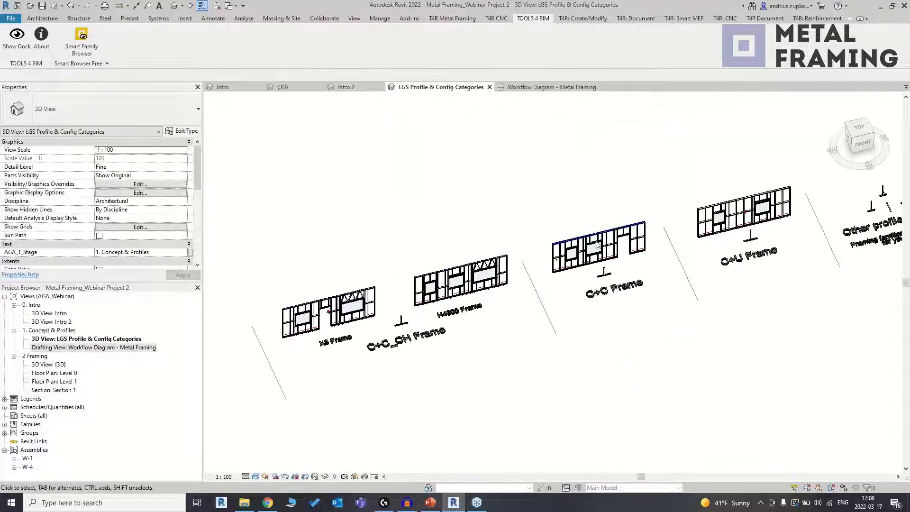
click(530, 89)
middle_drag(782, 378, 798, 235)
scroll(702, 230, up, 1)
middle_drag(704, 233, 726, 227)
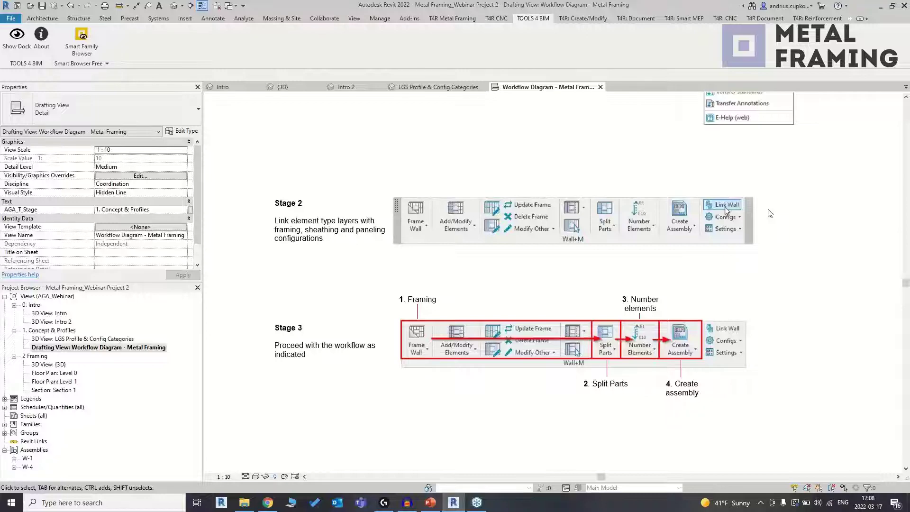
middle_drag(796, 298, 835, 253)
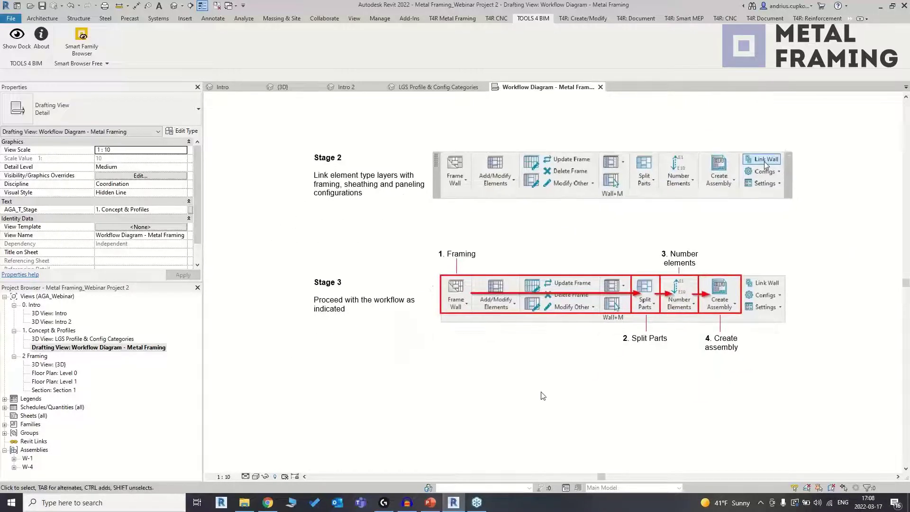
scroll(545, 384, up, 2)
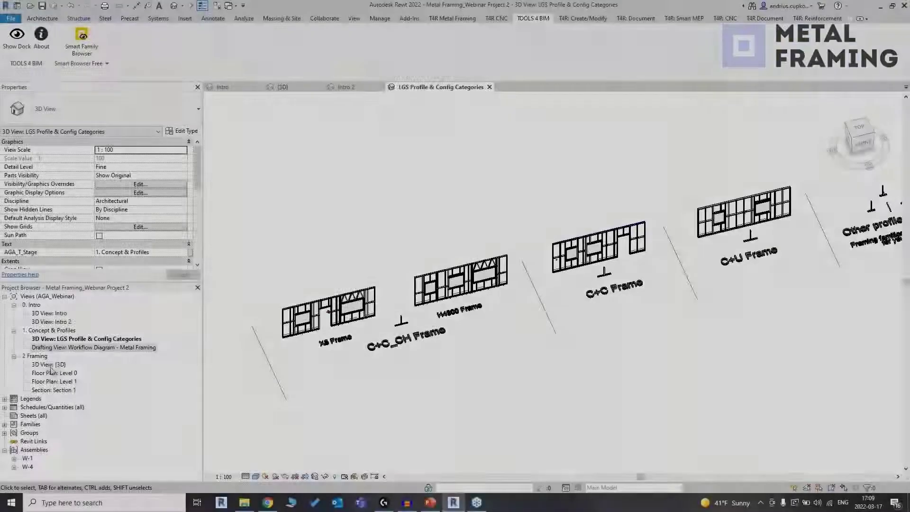
Step: Open the {3D} view of the unframed walls and close all inactive views
double_click(54, 364)
middle_drag(462, 181, 440, 190)
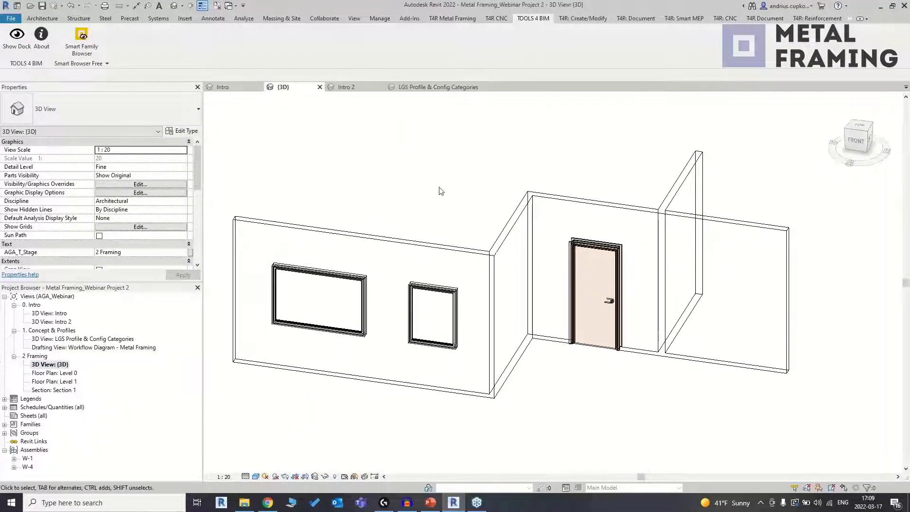
click(217, 6)
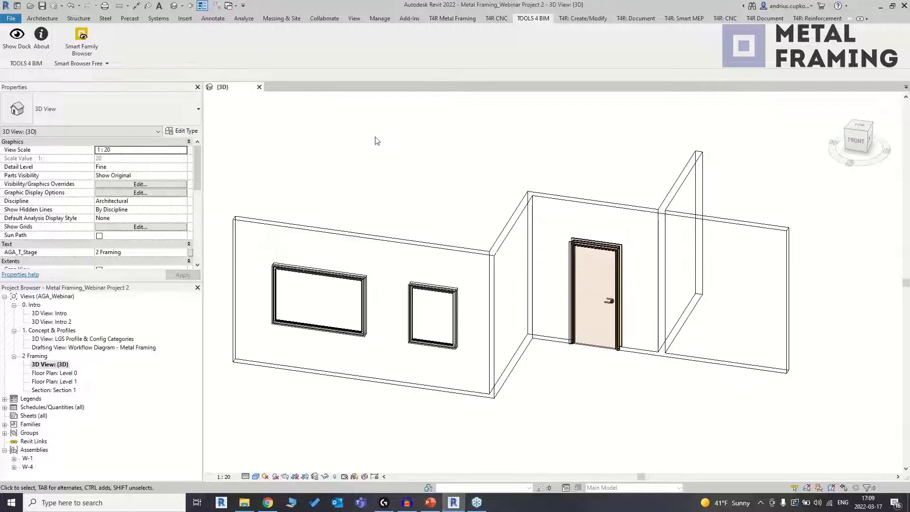
Step: Bring up the T4R Metal Framing tools and float the Wall+M toolset over the drawing area
click(450, 19)
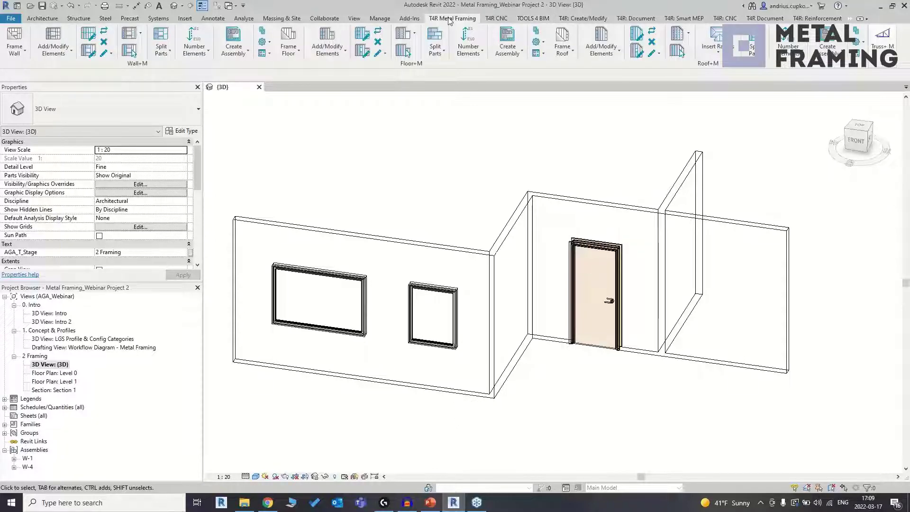
drag(138, 64, 374, 138)
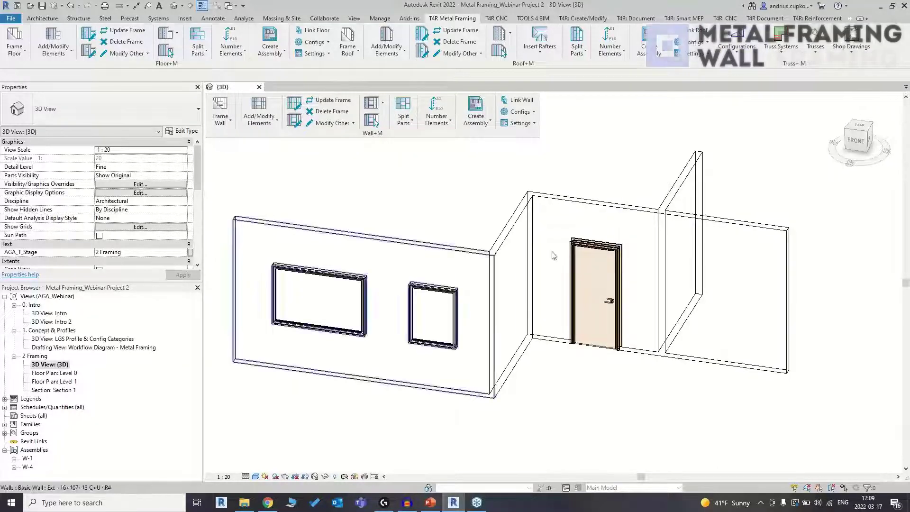
Step: Open the Wall+M family loading settings and review the Main Families, Sample Details, Sample Schedules, Sample Tags and Split Families catalogs
middle_drag(466, 163, 473, 166)
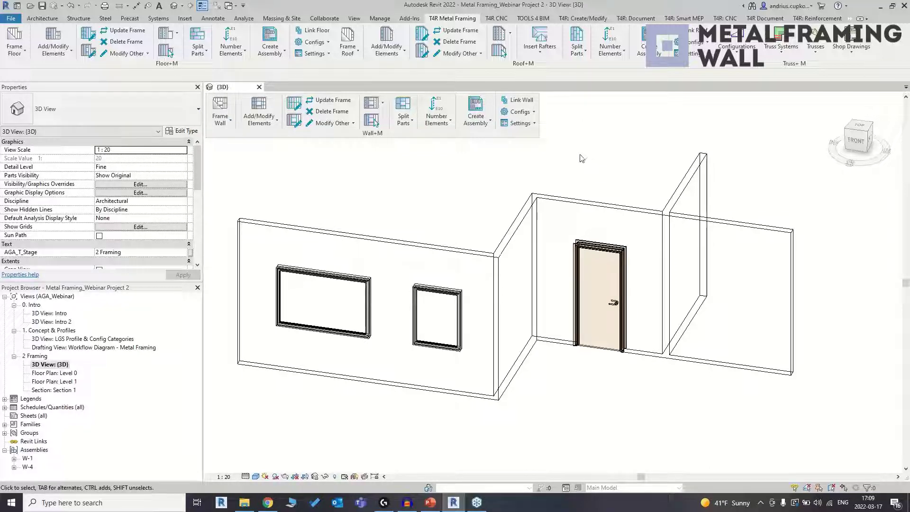
click(526, 126)
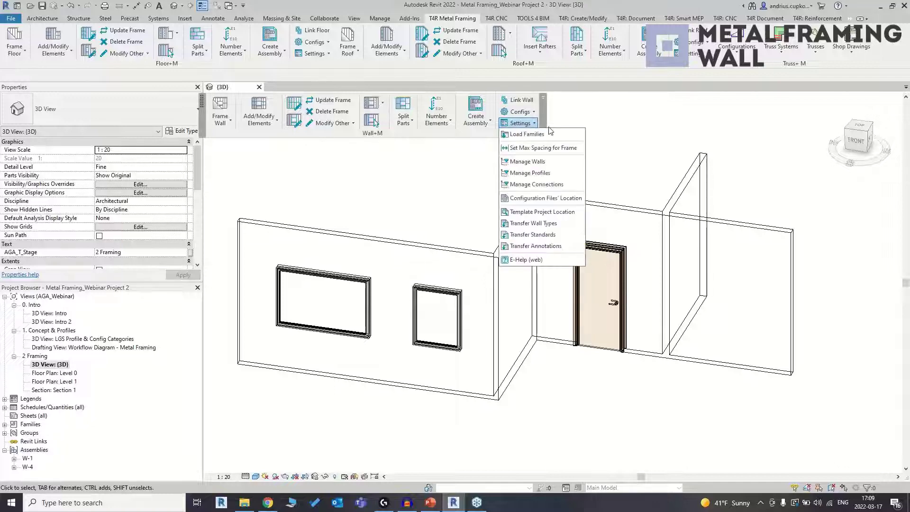
click(560, 137)
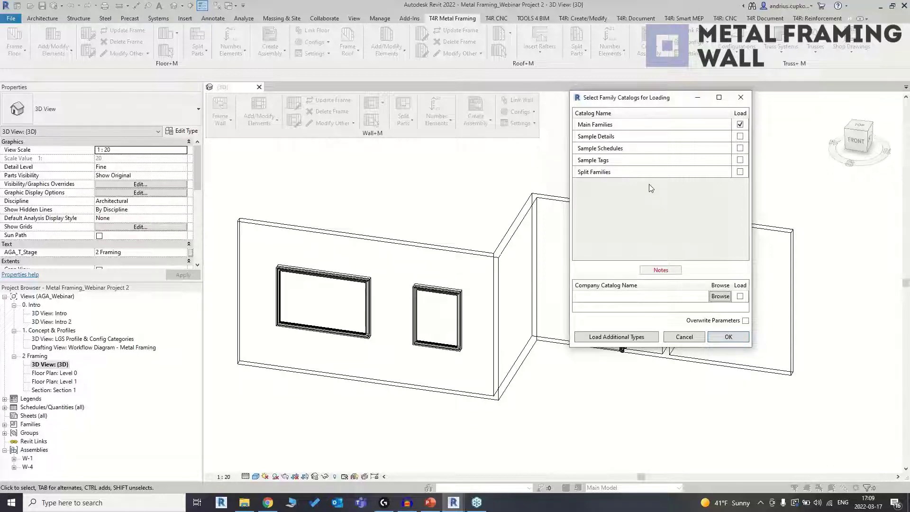
click(647, 128)
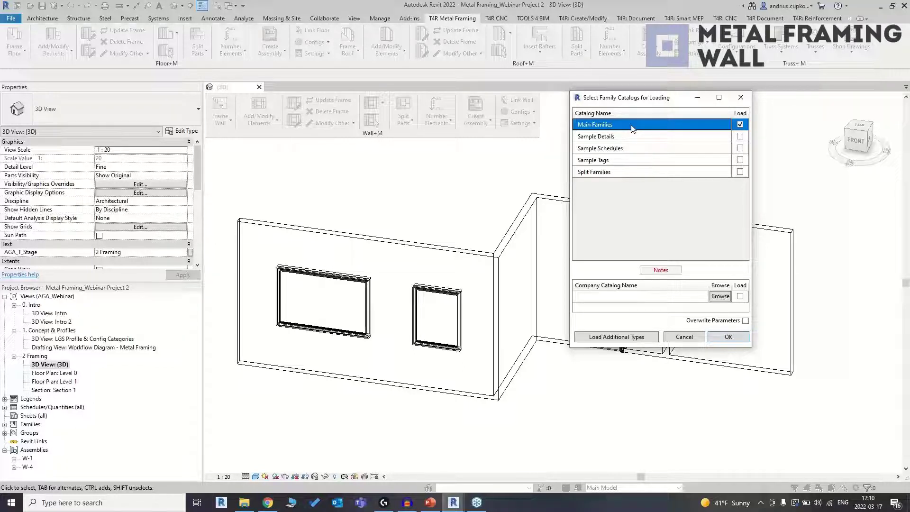
click(634, 137)
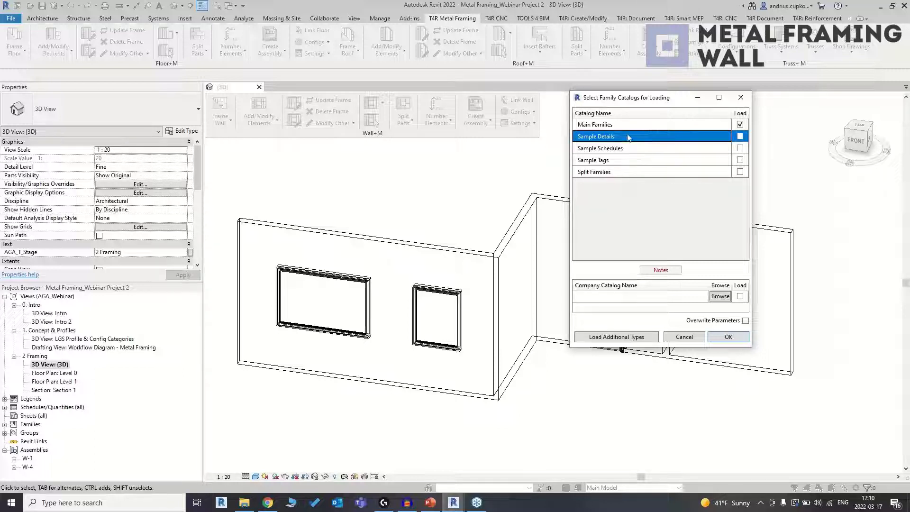
click(638, 149)
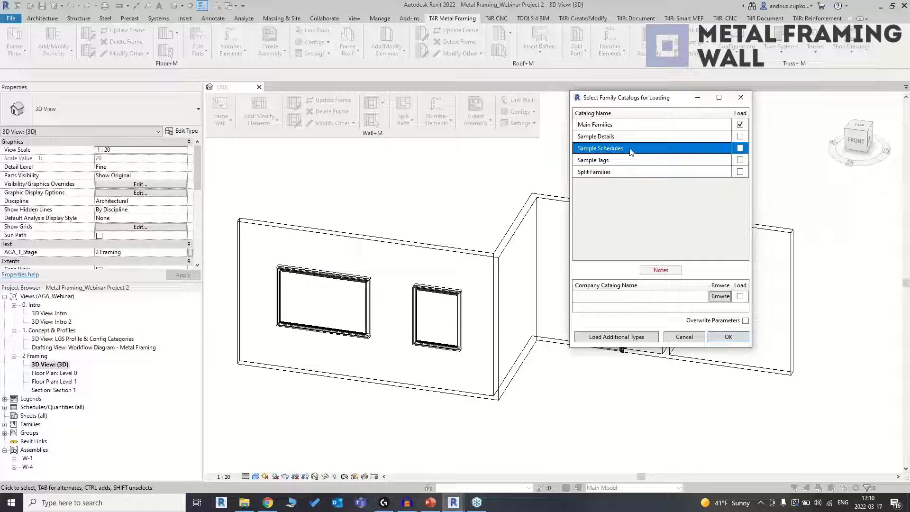
click(638, 165)
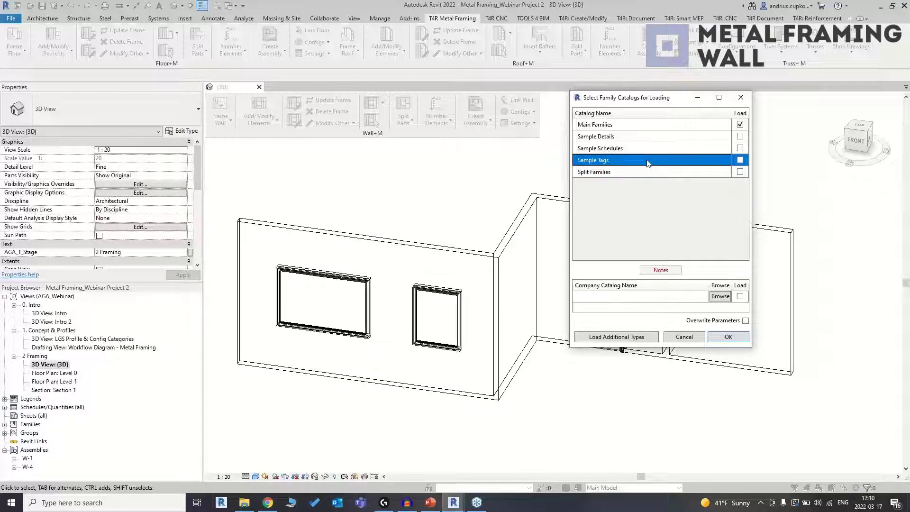
click(649, 174)
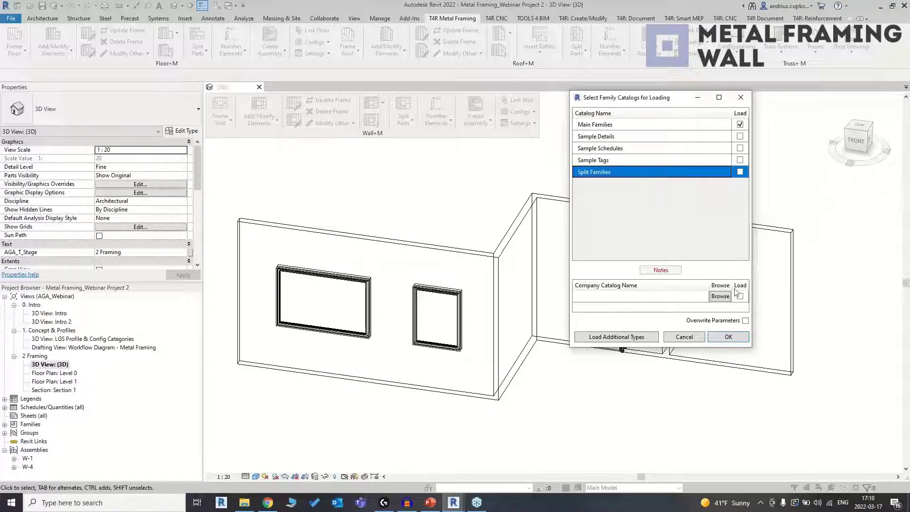
Step: Check the folder browser for a company catalog without choosing a folder, and load only the Main Families catalog
click(720, 296)
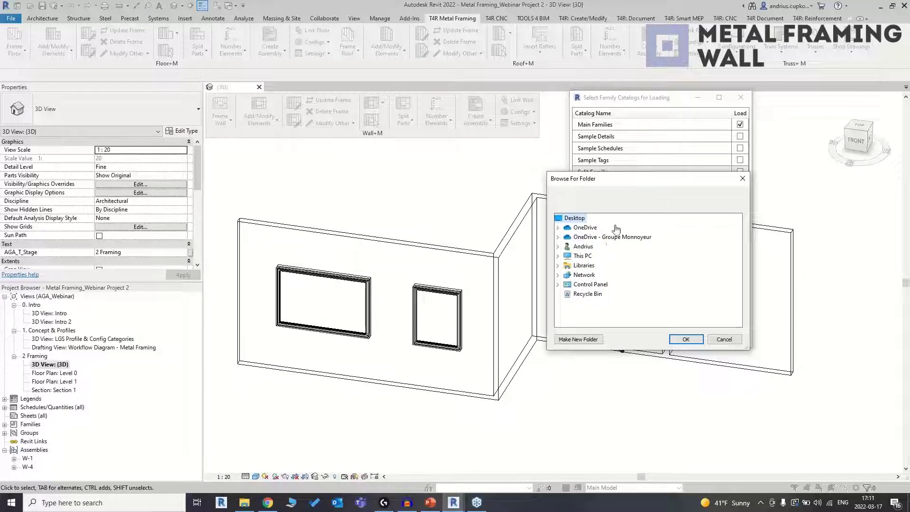
click(743, 179)
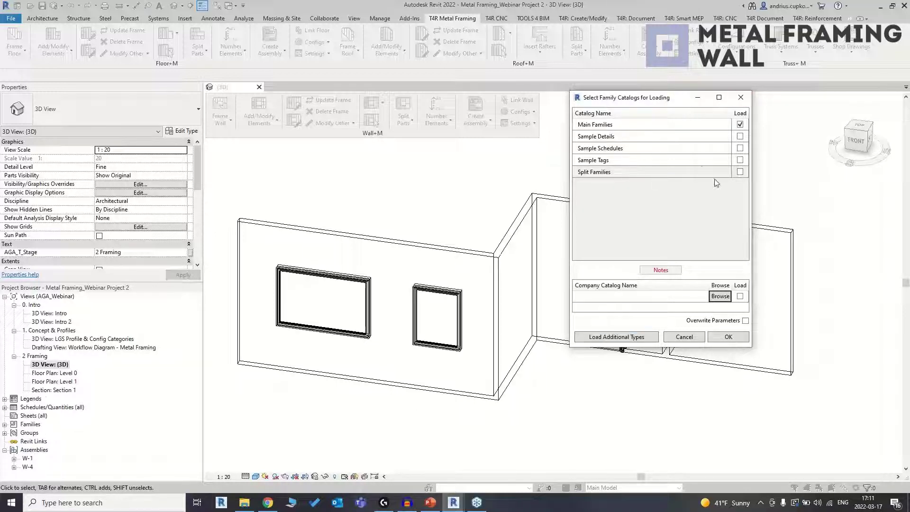
click(689, 126)
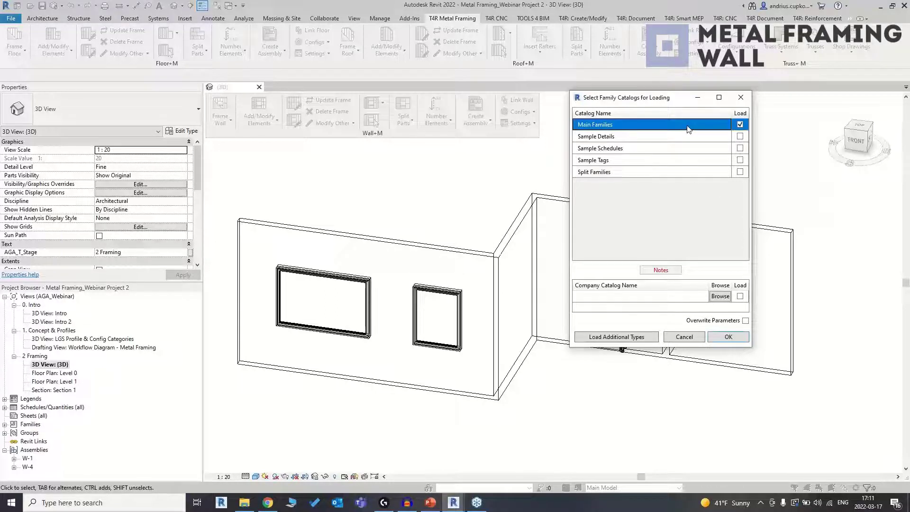
click(729, 338)
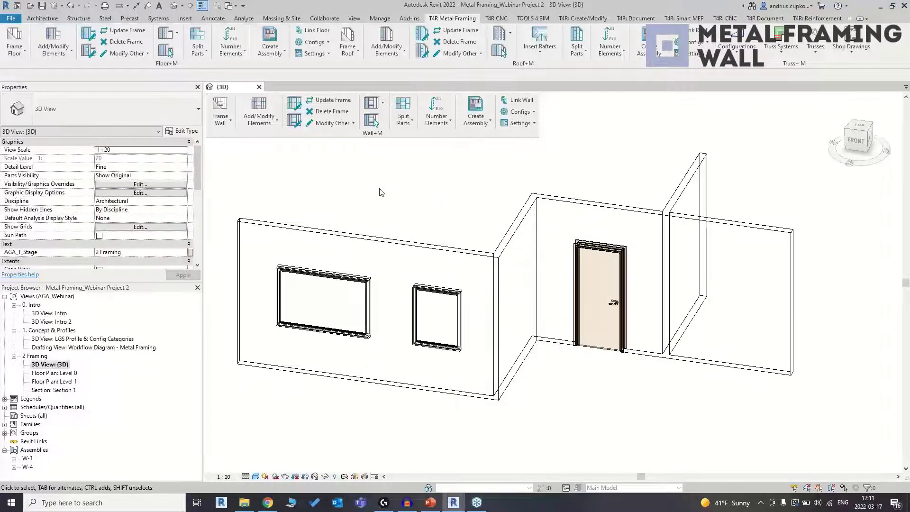
Step: Select the front wall with two windows and examine the OSB, LGS and gypsum layers of its type structure, leaving them unedited
click(402, 240)
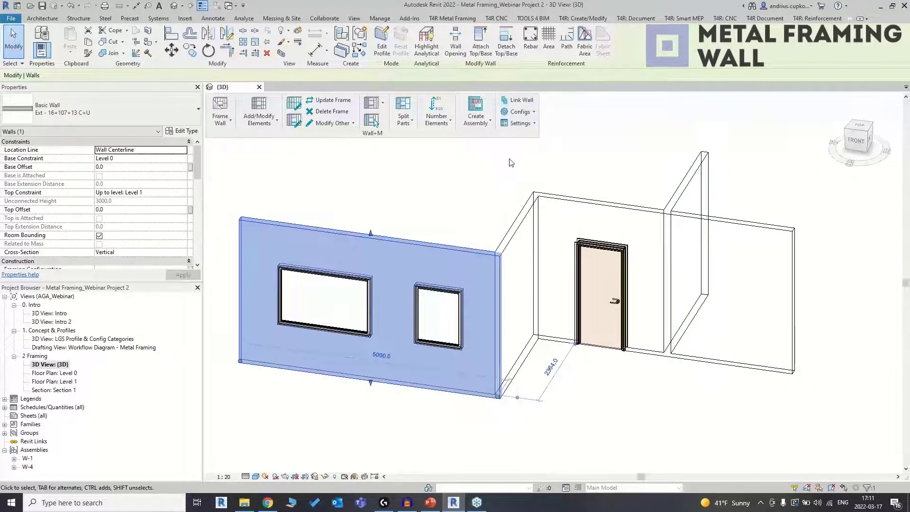
click(193, 134)
click(378, 161)
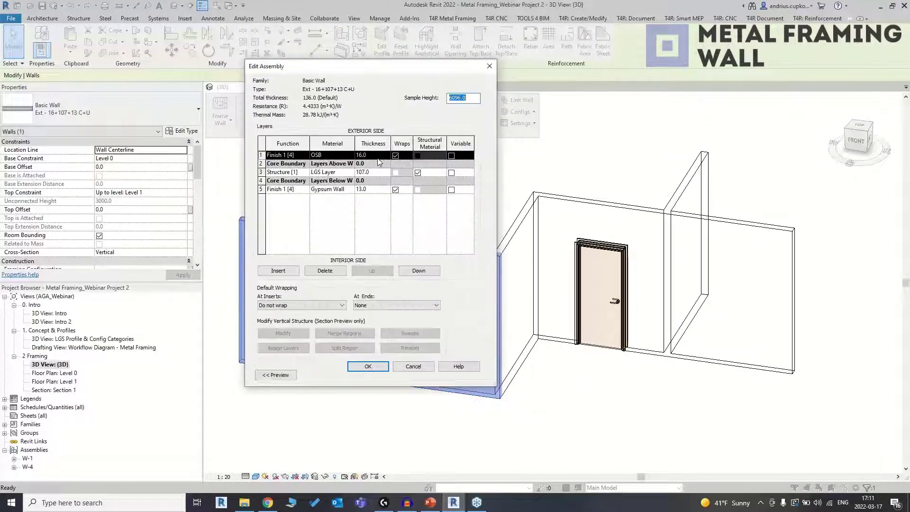
click(298, 220)
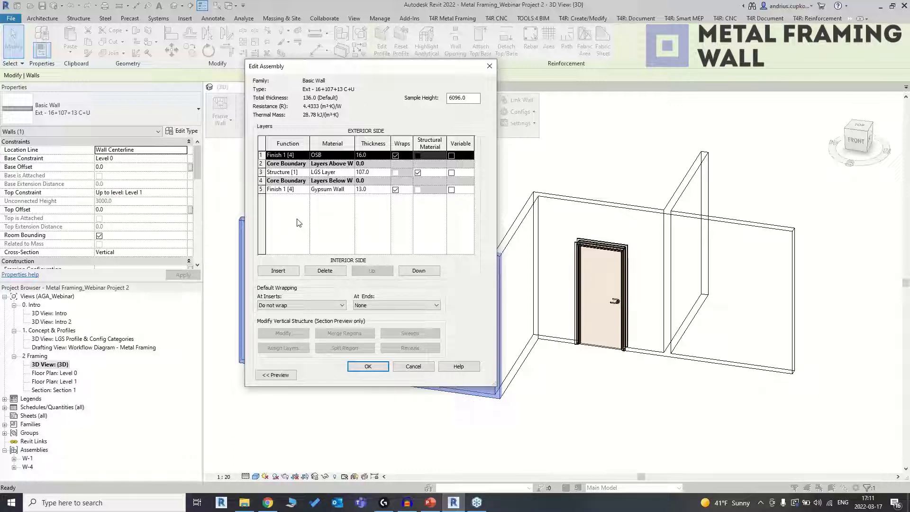
click(260, 172)
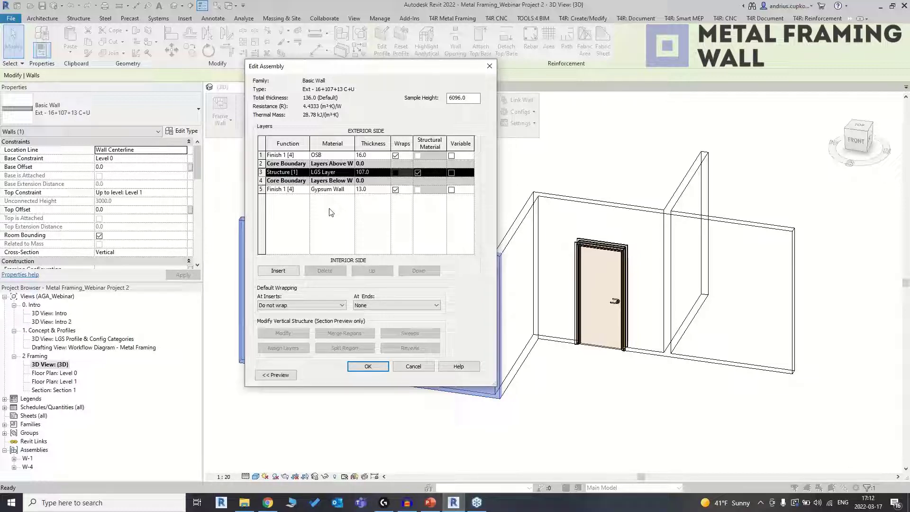
click(277, 190)
click(261, 156)
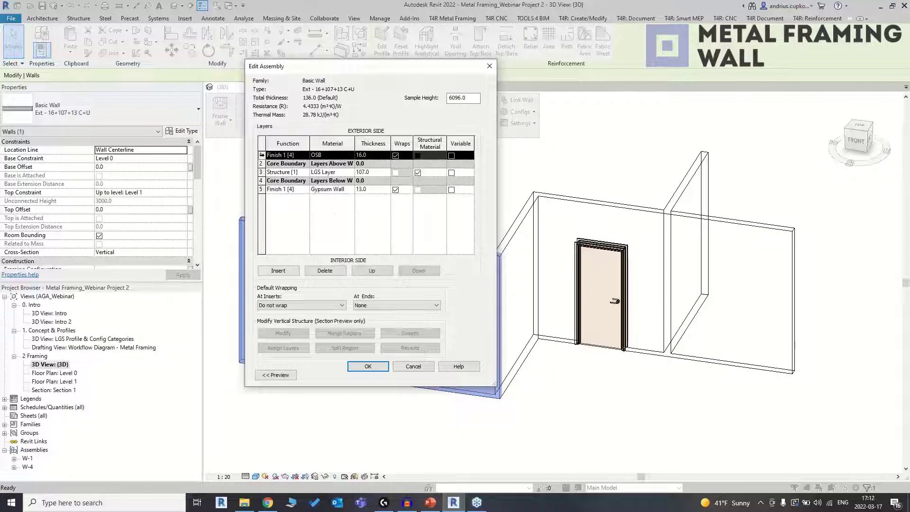
click(261, 190)
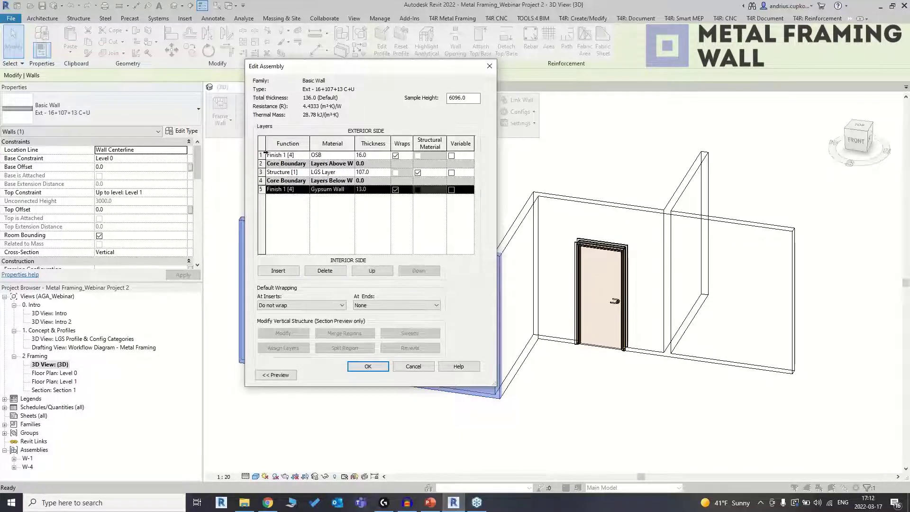
click(261, 155)
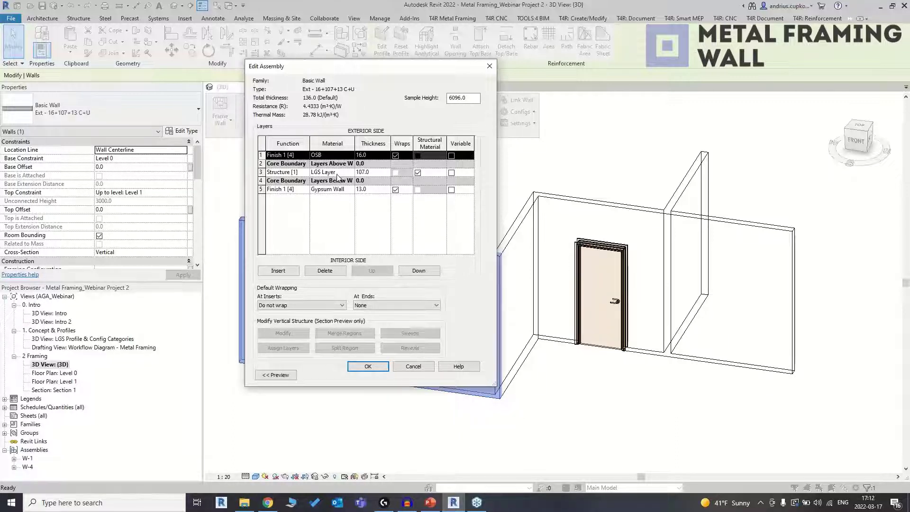
click(413, 366)
click(420, 375)
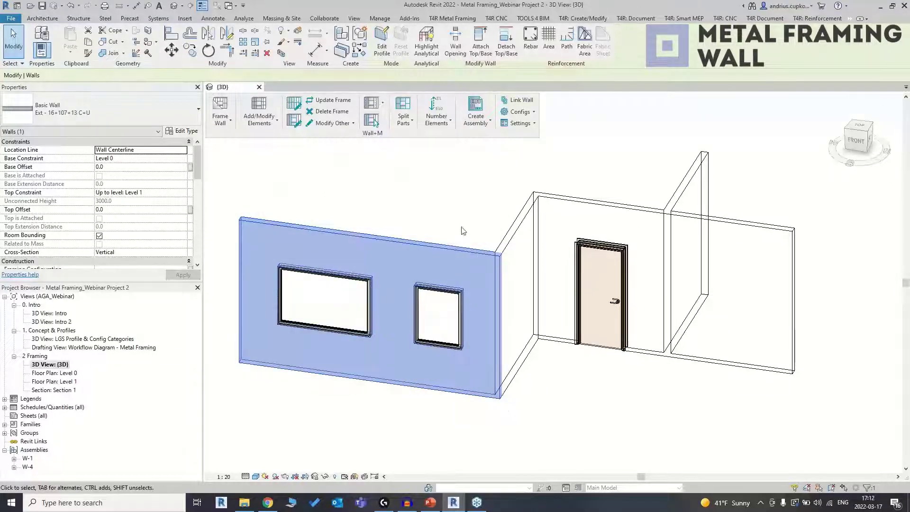
Step: Open the Link Wall settings for the Ext - 16+107+13 C+U wall type and review the framing layer options of its three layers
click(522, 101)
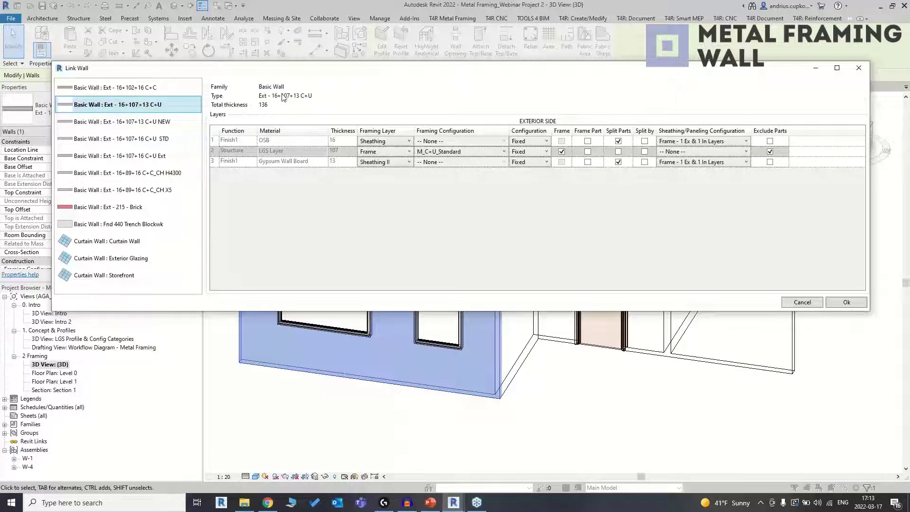
drag(273, 72, 334, 82)
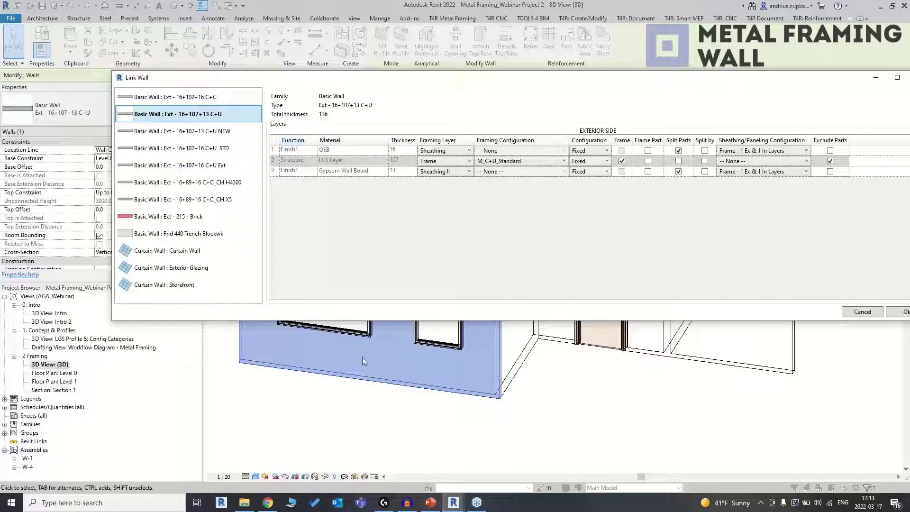
drag(471, 83, 424, 85)
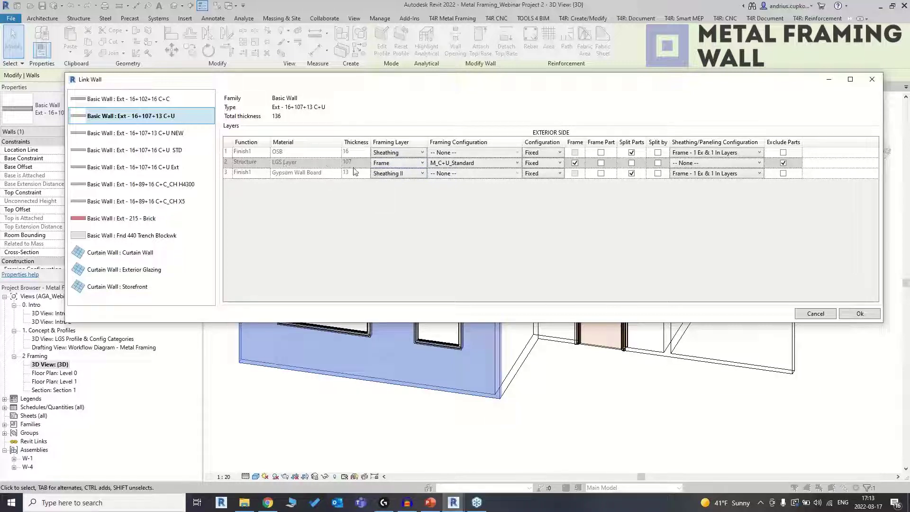
click(408, 164)
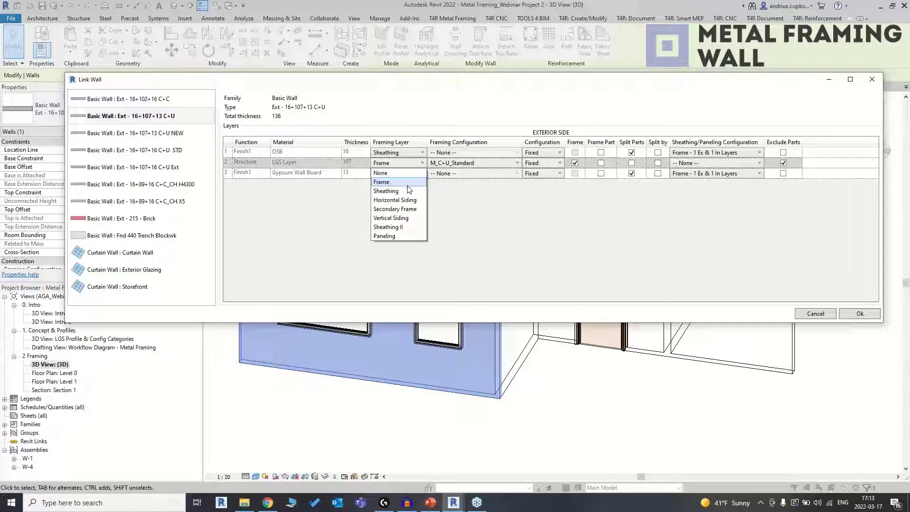
click(396, 226)
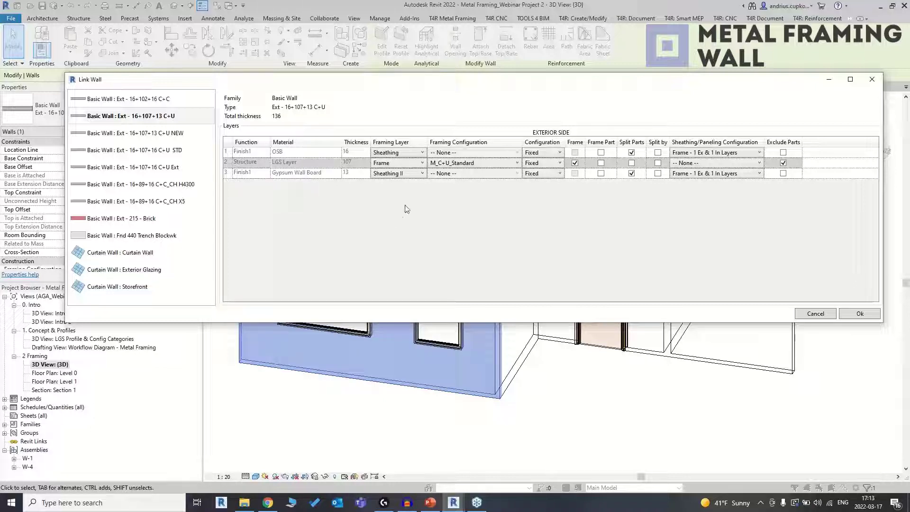
click(411, 153)
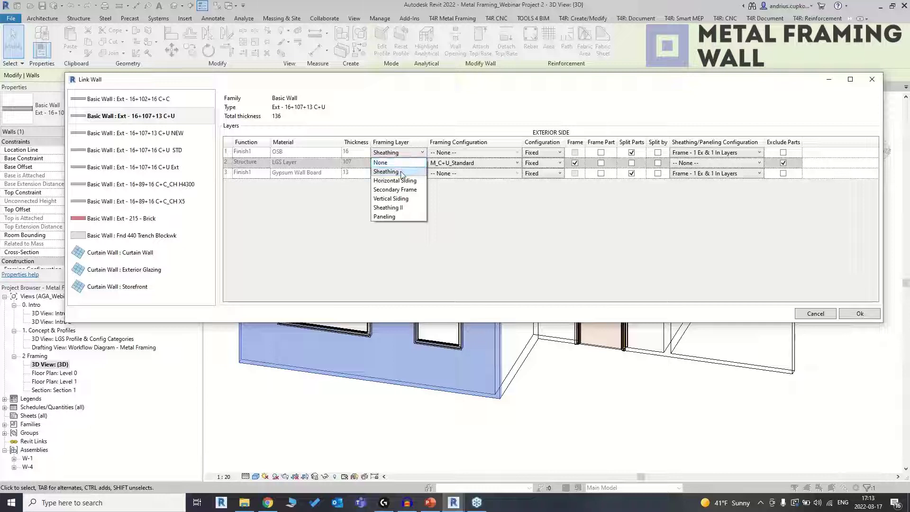
click(394, 172)
click(406, 173)
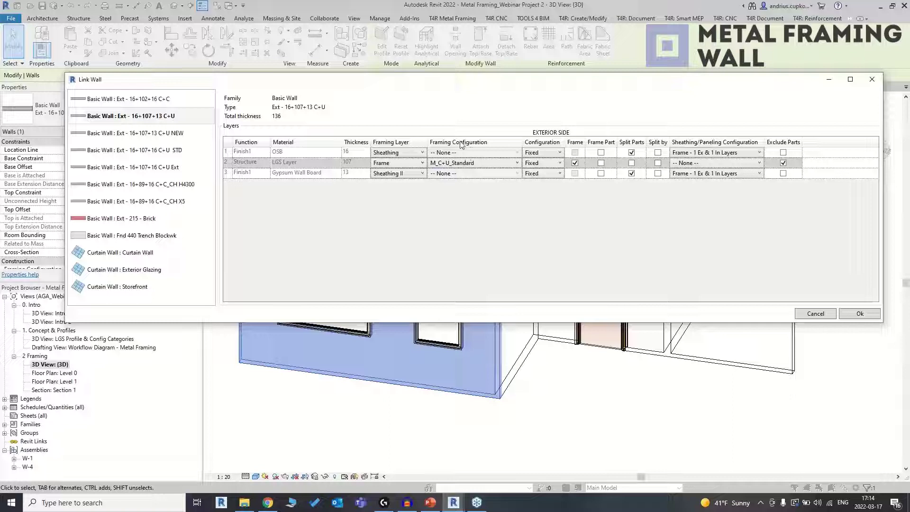
Step: Assign the M_C+U_Standard framing configuration to the LGS layer, check the sheathing configuration of the OSB layer, and accept the wall link
click(469, 163)
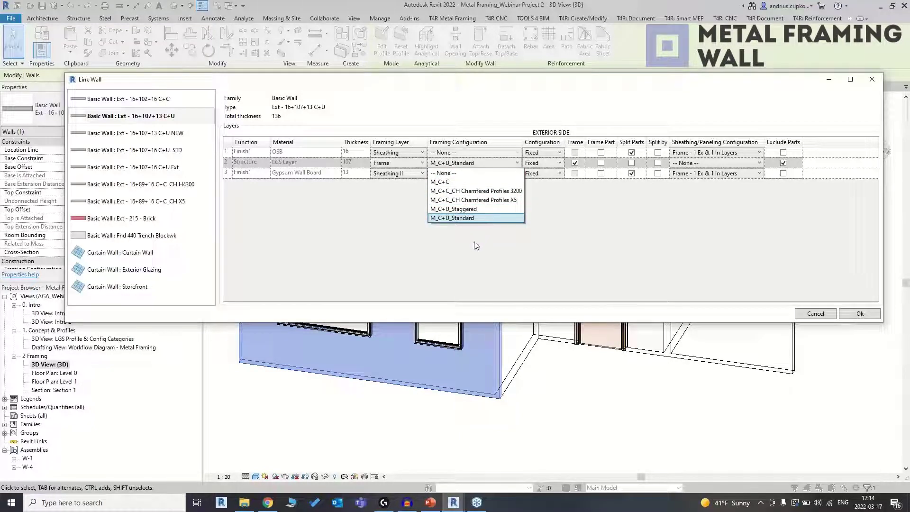
click(465, 219)
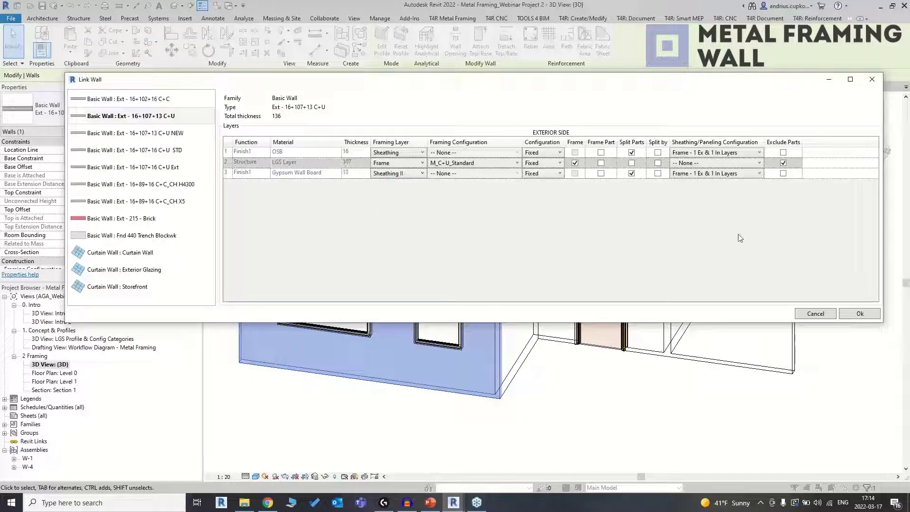
click(690, 152)
click(858, 313)
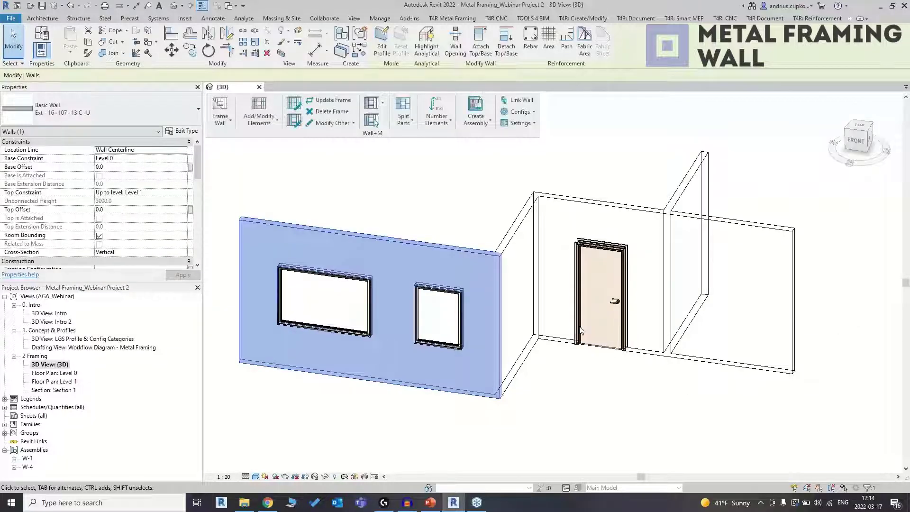
Step: Select all the walls in the 3D view and generate their metal frames with Frame Wall
drag(734, 163, 427, 247)
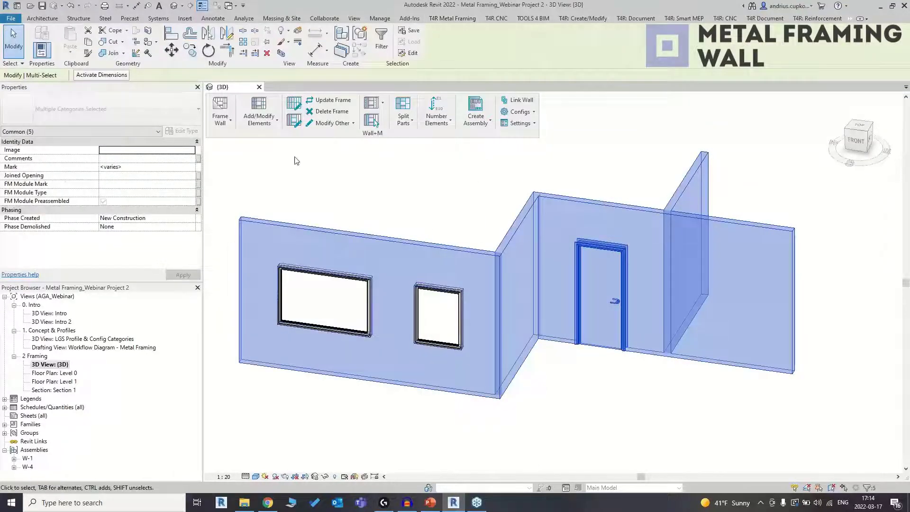
click(221, 108)
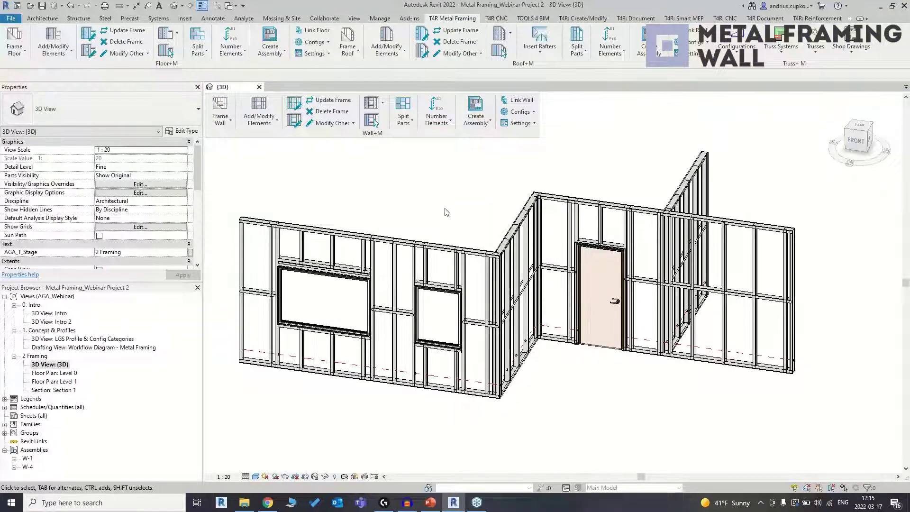
middle_drag(441, 209, 459, 196)
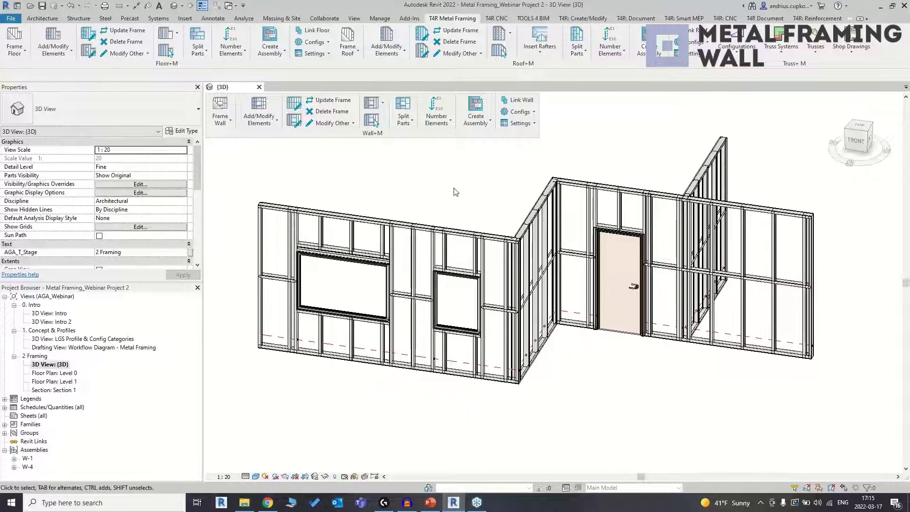
scroll(334, 287, up, 2)
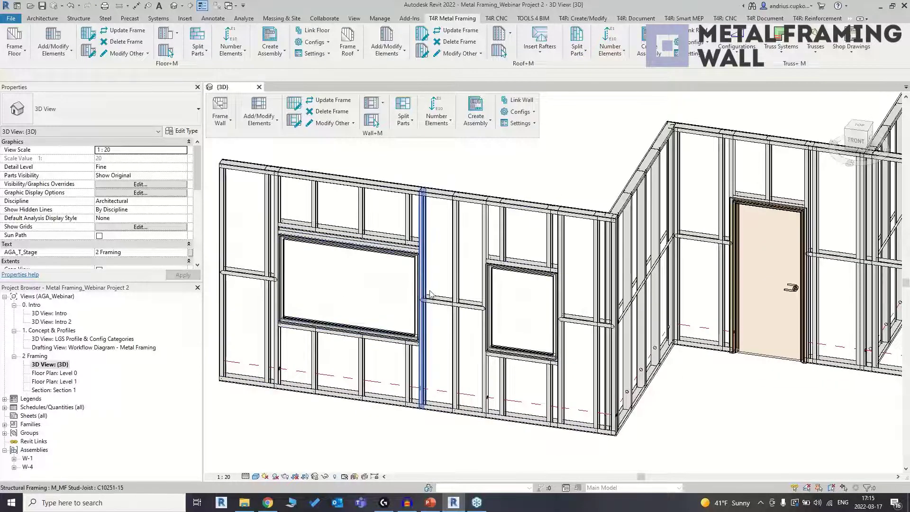
scroll(409, 286, down, 1)
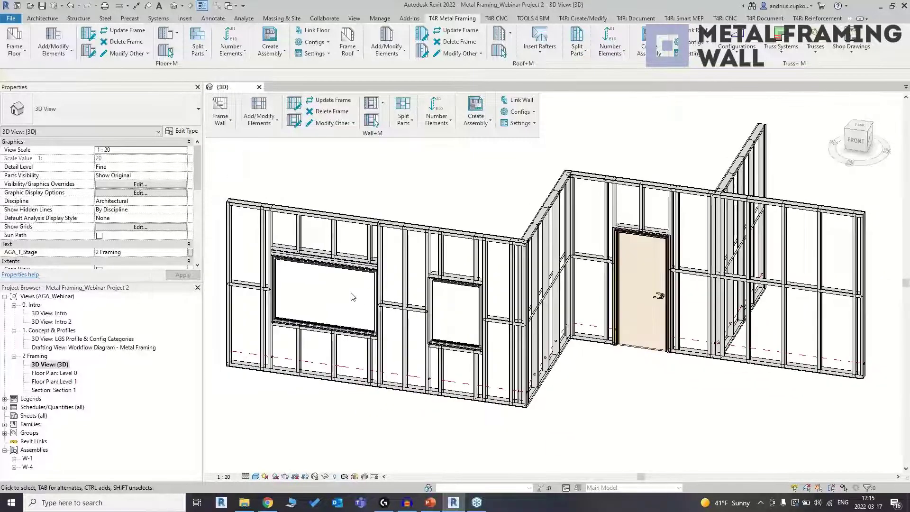
Step: Examine the generated metal frame around the two window openings of the front wall in the 3D view
scroll(351, 298, up, 3)
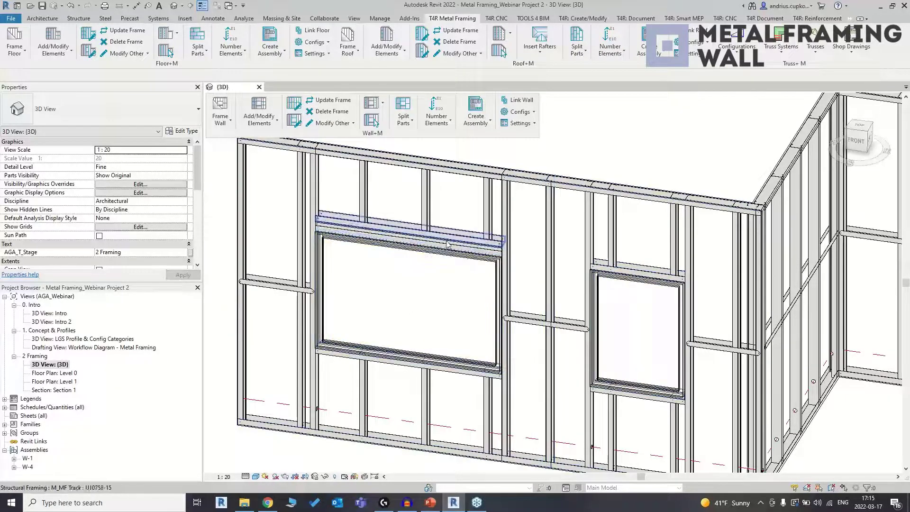
middle_drag(450, 335, 418, 341)
scroll(418, 341, down, 1)
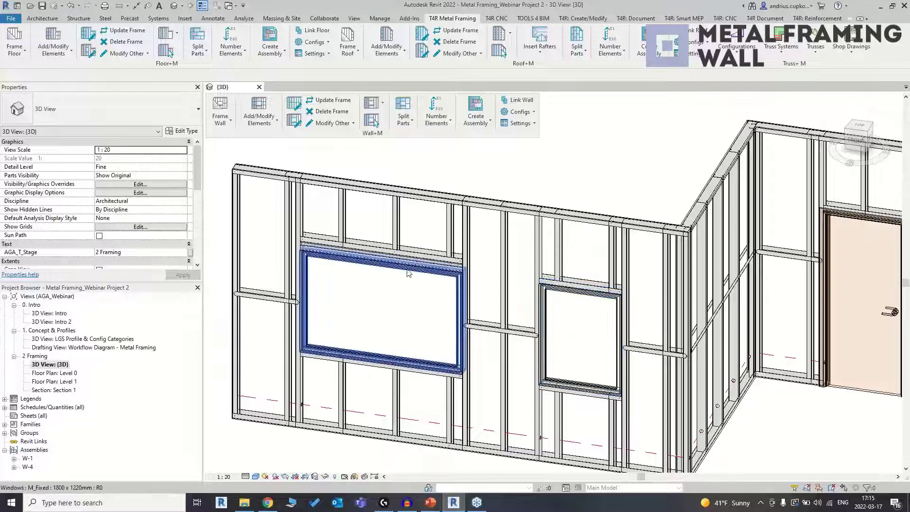
middle_drag(402, 302, 401, 302)
scroll(401, 302, down, 1)
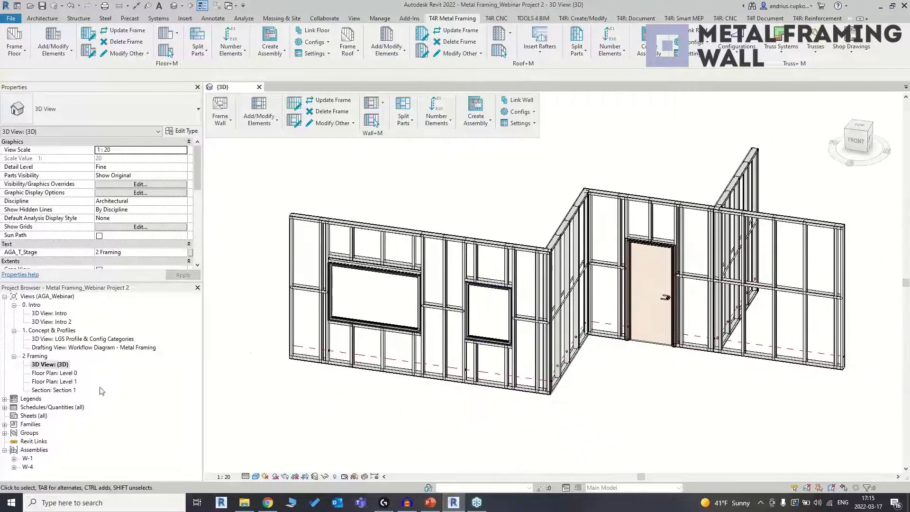
Step: Open the Level 0 floor plan and examine the stud arrangement at the two L-shaped wall corners
double_click(55, 373)
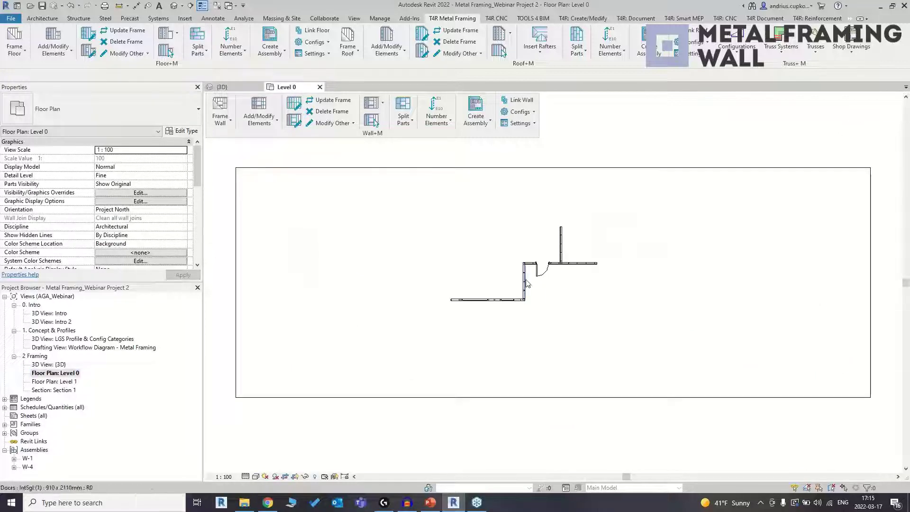
scroll(533, 309, up, 4)
scroll(534, 309, up, 4)
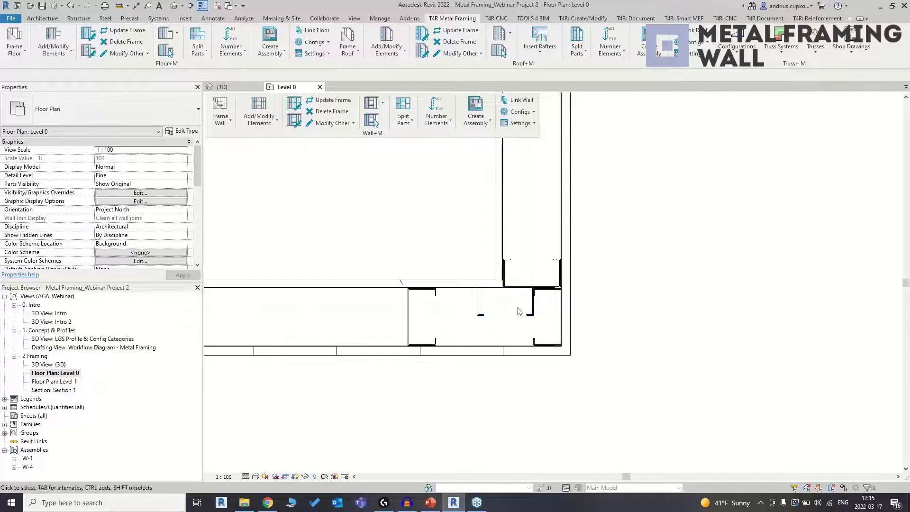
scroll(537, 318, down, 2)
scroll(536, 323, down, 4)
middle_drag(568, 250, 555, 394)
scroll(536, 255, up, 5)
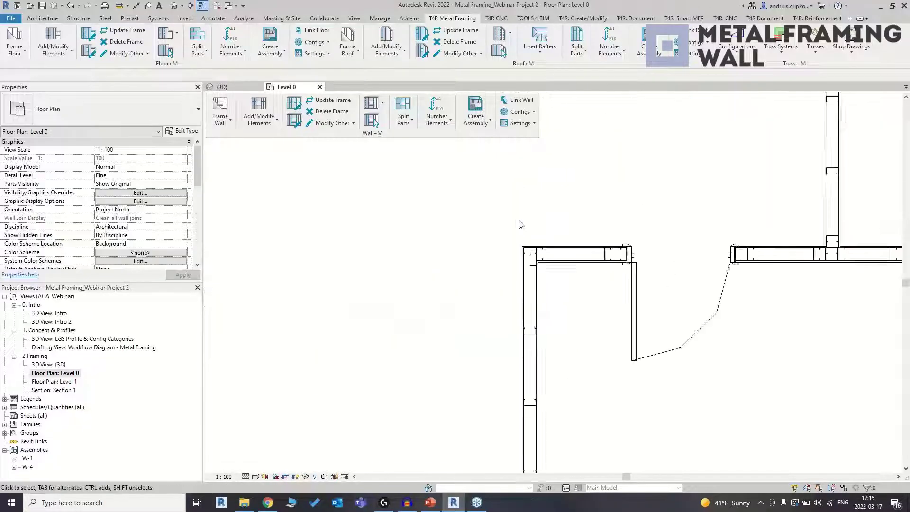
scroll(520, 274, down, 7)
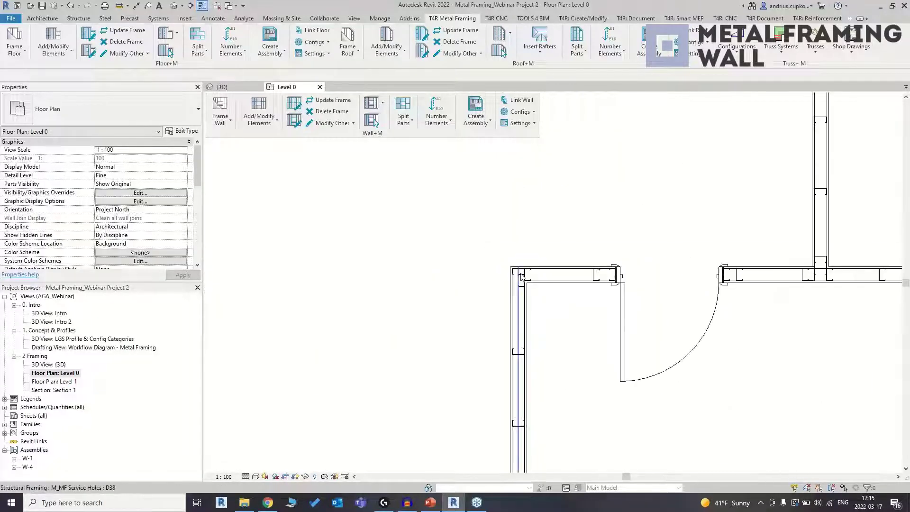
Step: Examine the studs at the T connection of the interior wall and the framed walls as a whole in plan
middle_drag(548, 278, 408, 278)
scroll(526, 272, up, 5)
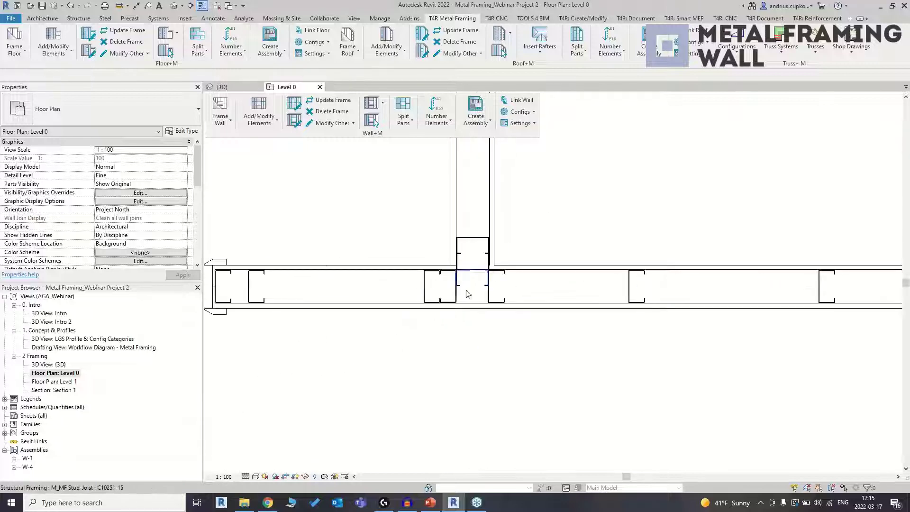
scroll(476, 282, down, 5)
middle_drag(573, 307, 627, 295)
scroll(634, 285, up, 1)
middle_drag(532, 220, 632, 208)
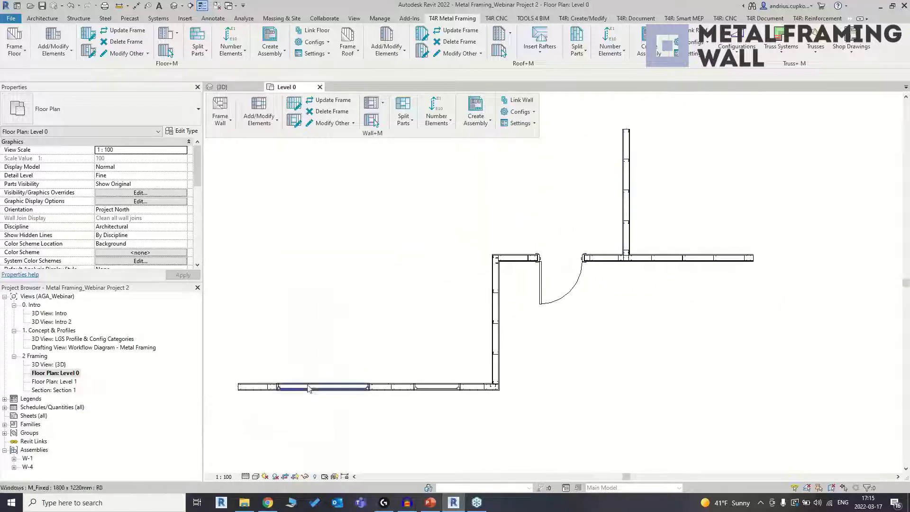
middle_drag(510, 414, 503, 388)
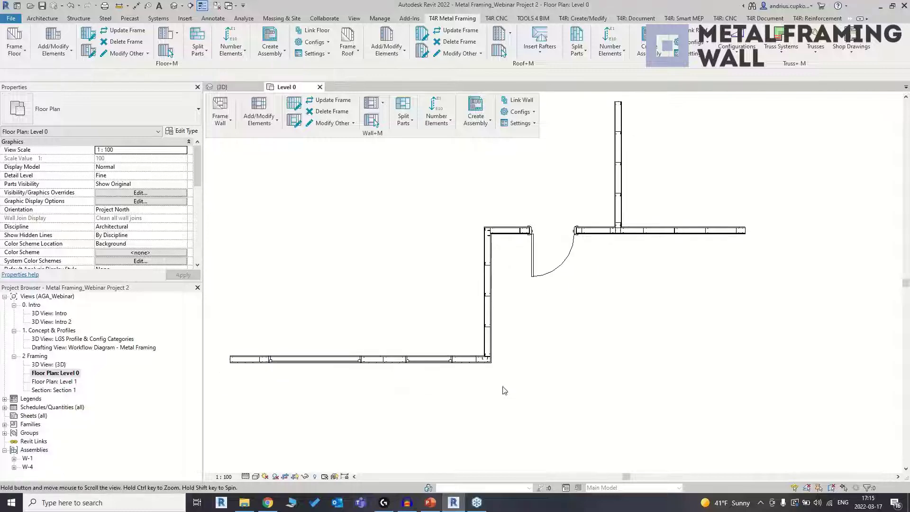
Step: Return to the 3D view and open the Framing Configuration settings for walls
double_click(55, 365)
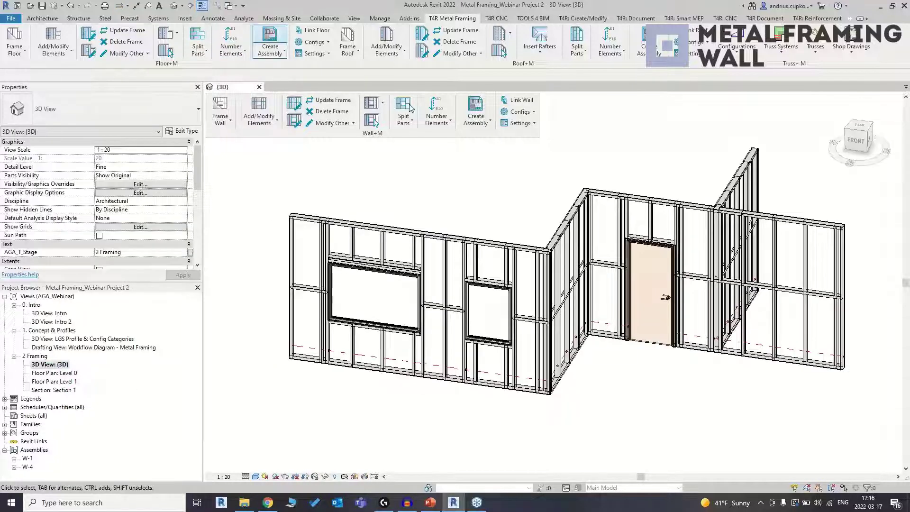
click(216, 7)
middle_drag(529, 177, 485, 191)
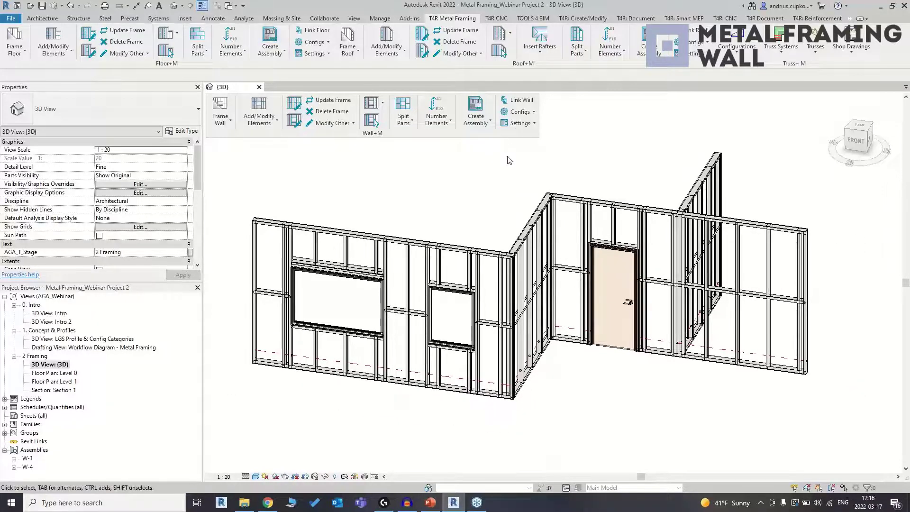
click(531, 116)
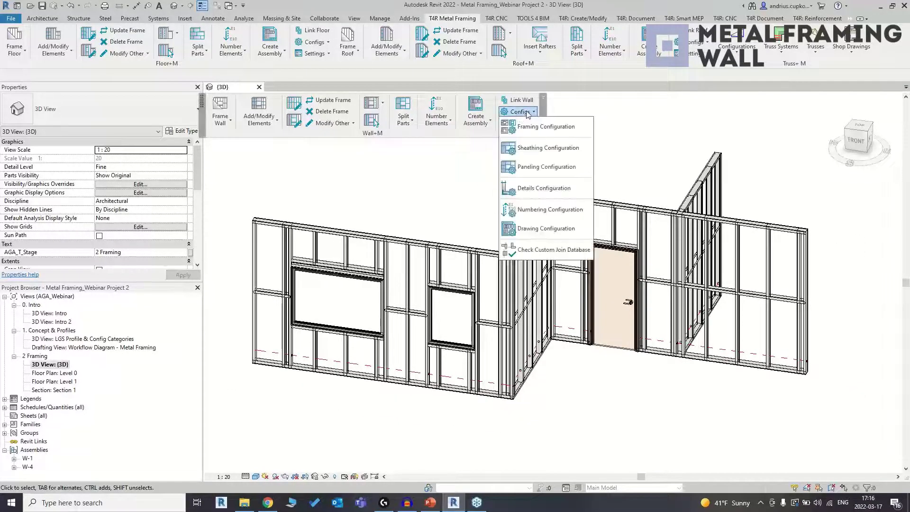
click(228, 124)
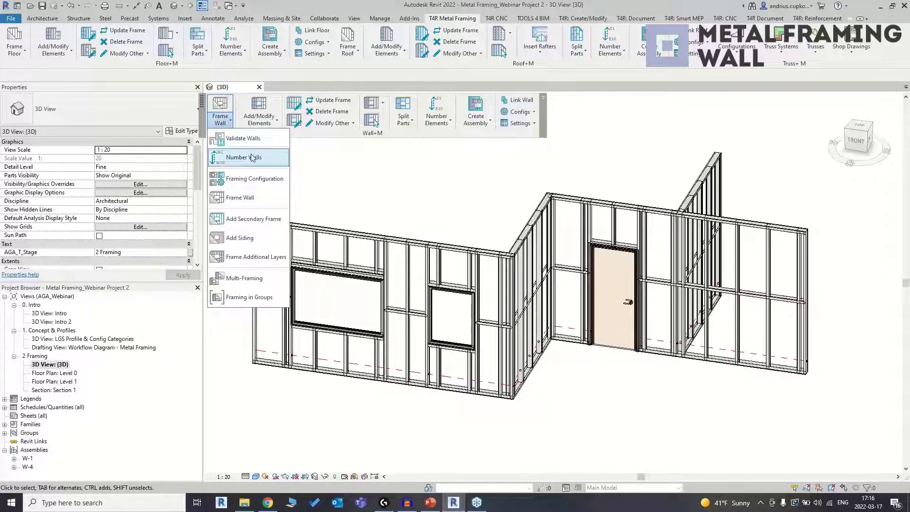
click(255, 179)
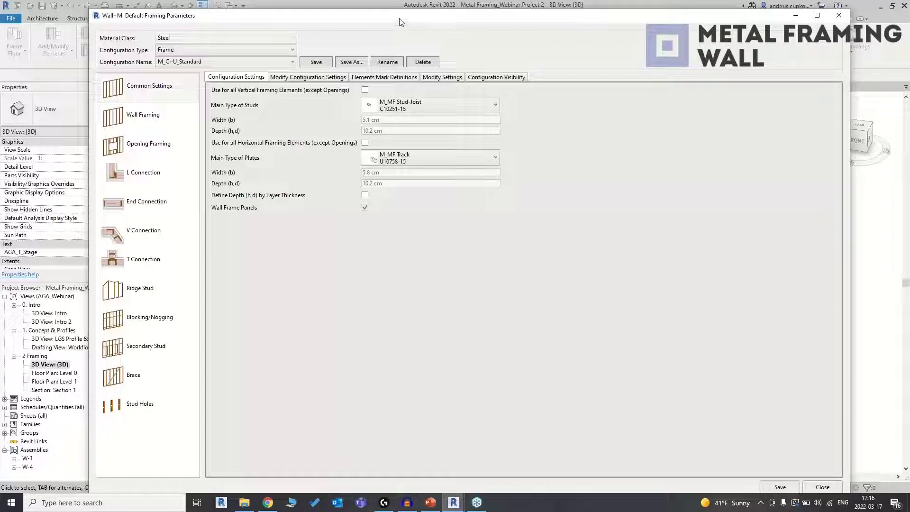
Step: Review the available configuration types and names, keeping the Frame type and the M_C+U_Standard configuration
click(204, 51)
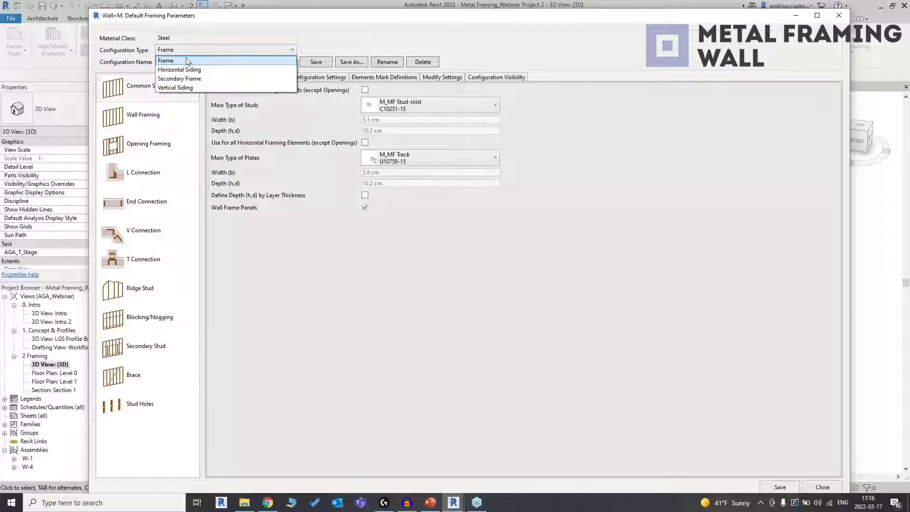
click(188, 61)
click(176, 62)
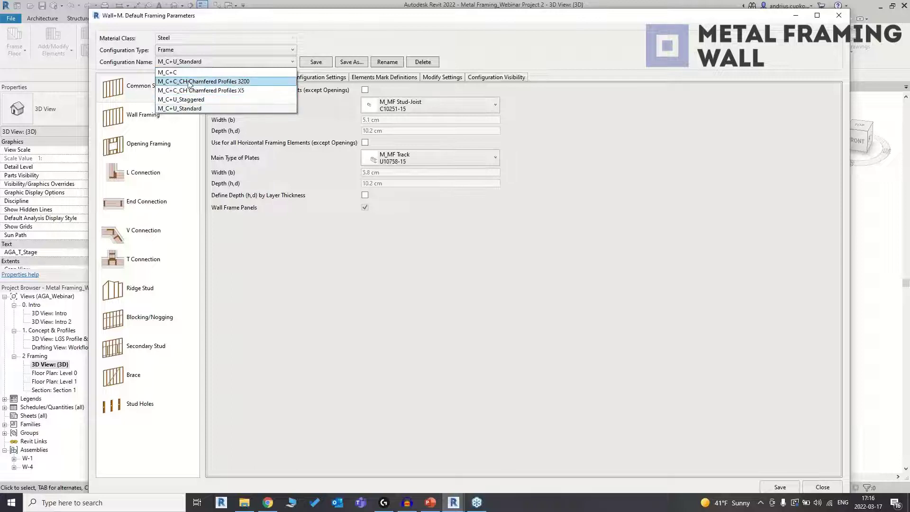
click(185, 108)
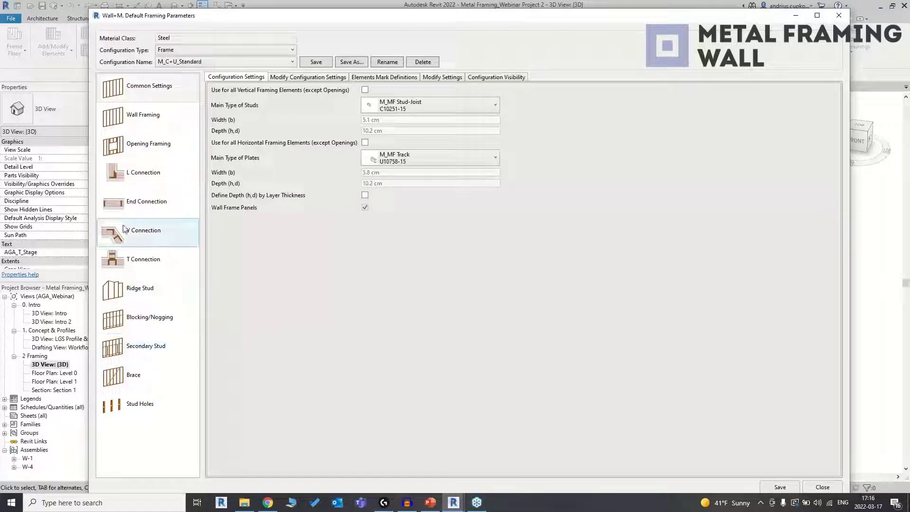
Step: Look through the wall framing, opening framing, end connection, T connection and ridge stud categories of the configuration
click(146, 120)
click(148, 152)
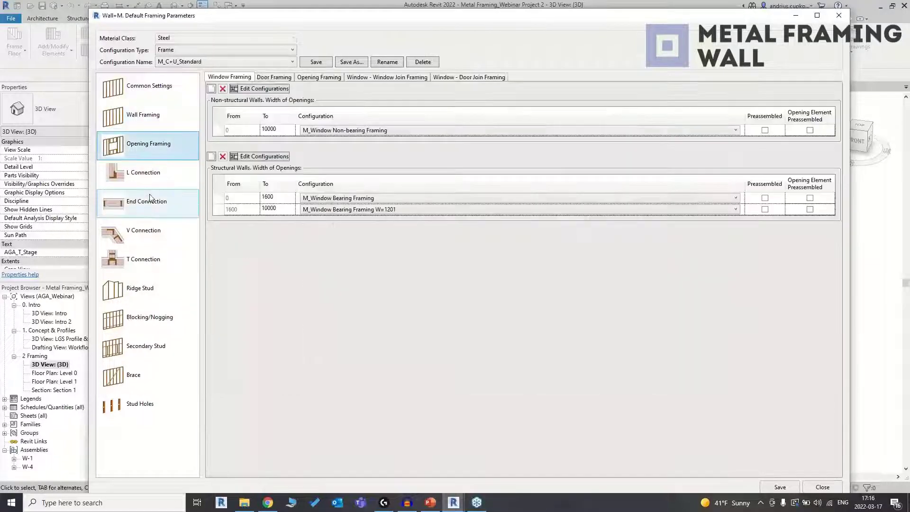
click(147, 201)
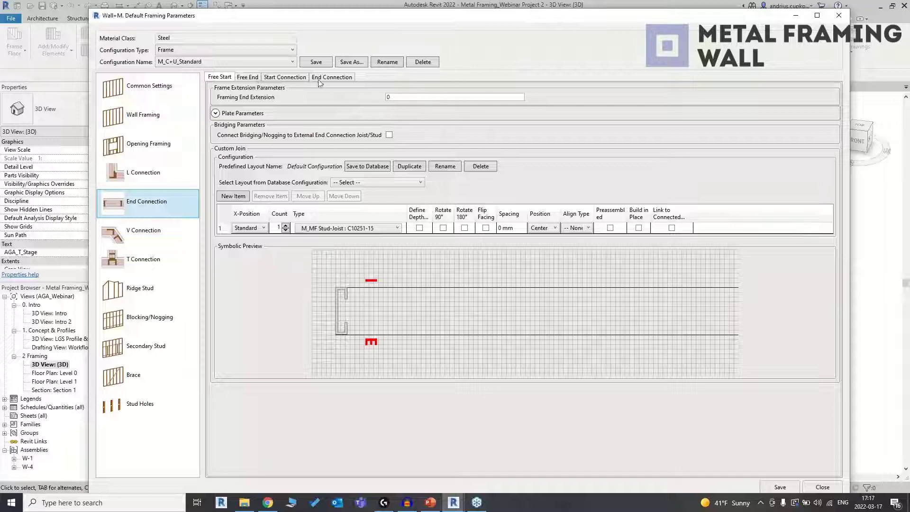
click(162, 260)
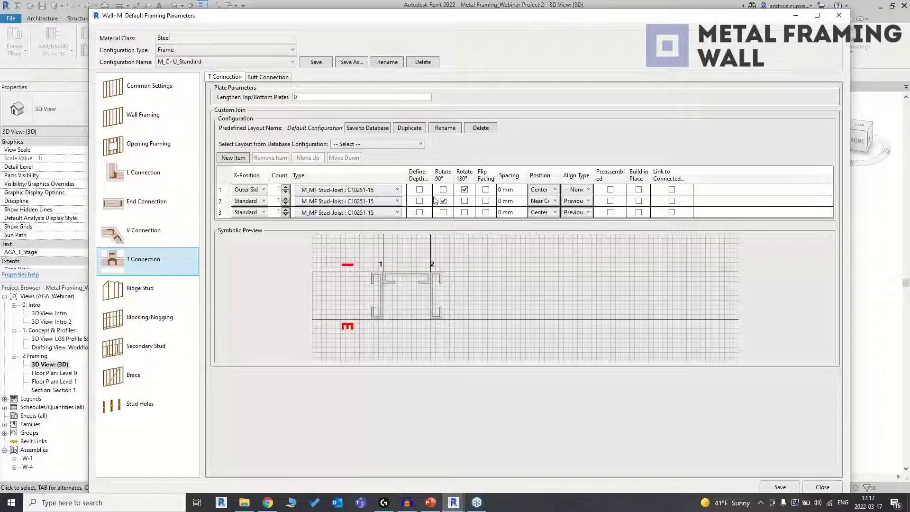
click(142, 297)
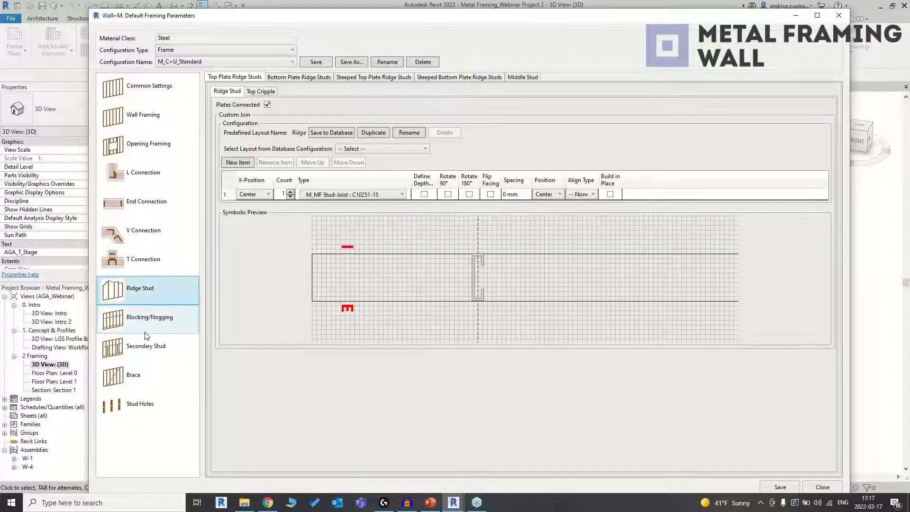
Step: Review the common settings of the configuration, including its modify options and element mark definitions
click(166, 95)
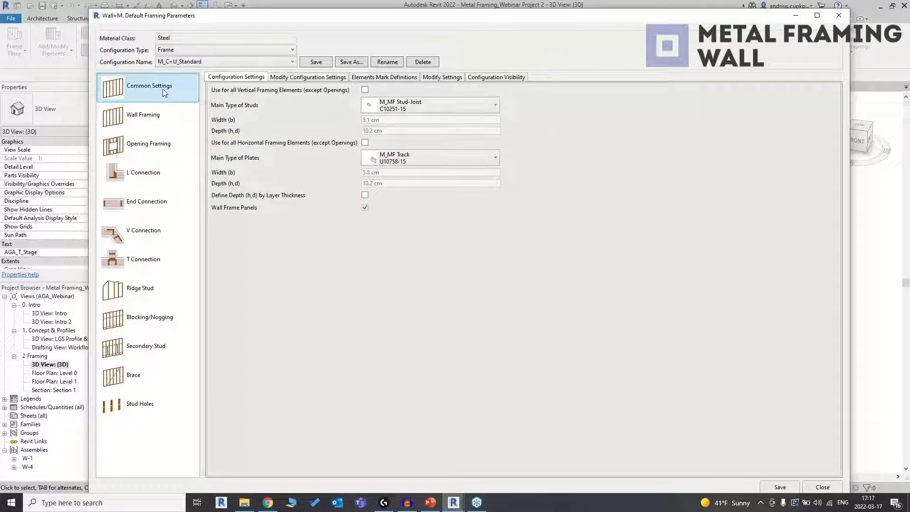
click(306, 77)
click(403, 78)
click(441, 78)
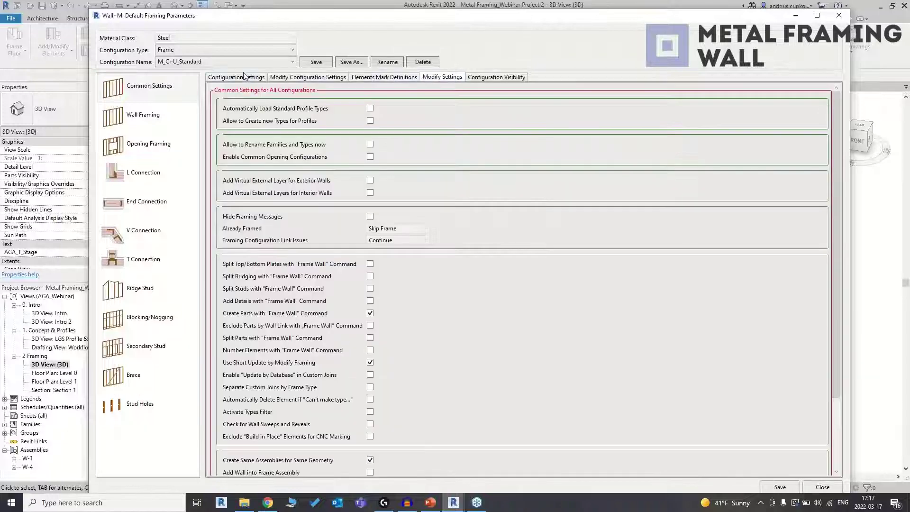
click(244, 77)
Step: Review the wall framing settings for the vertical studs, top plate and bottom plate
click(170, 115)
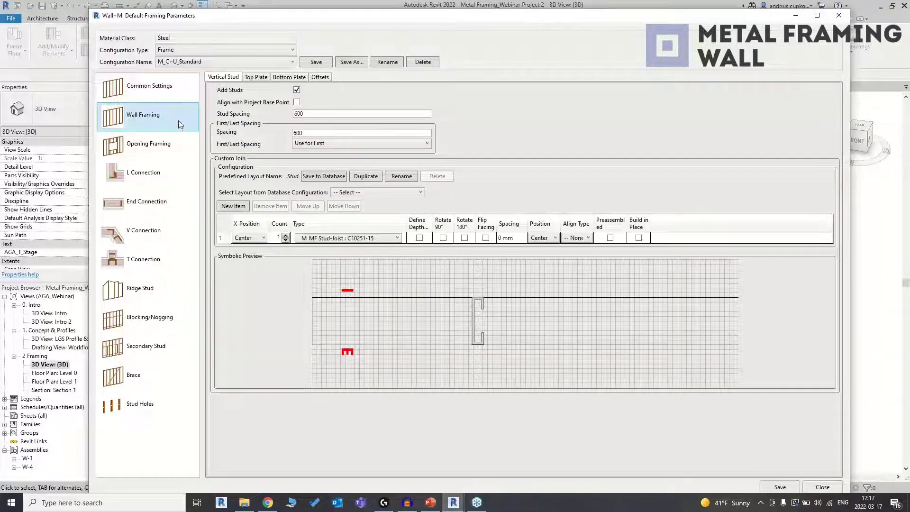
click(256, 77)
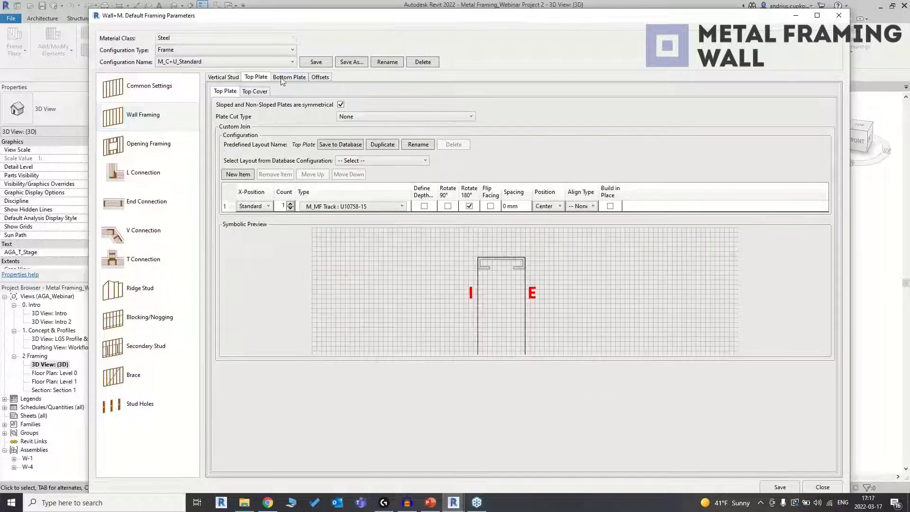
click(285, 78)
click(239, 78)
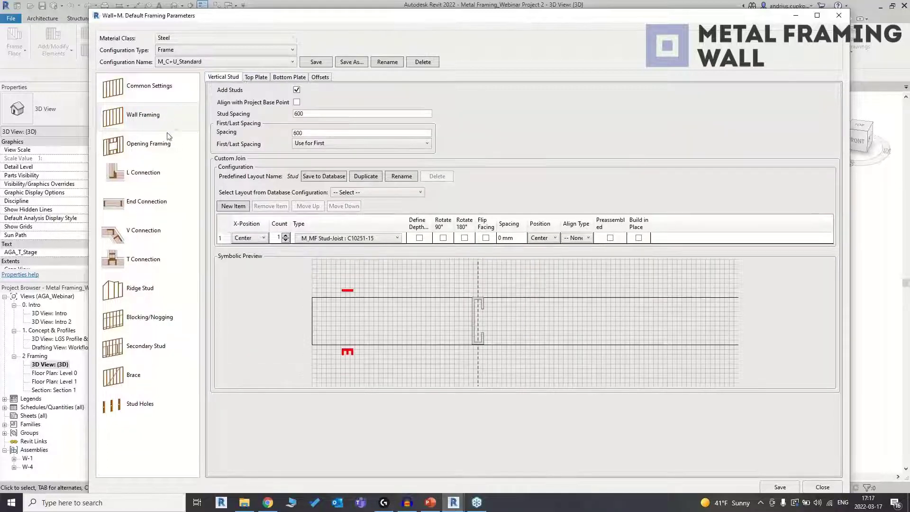
Step: Examine the window framing configurations assigned to the two opening width ranges of structural walls
click(167, 145)
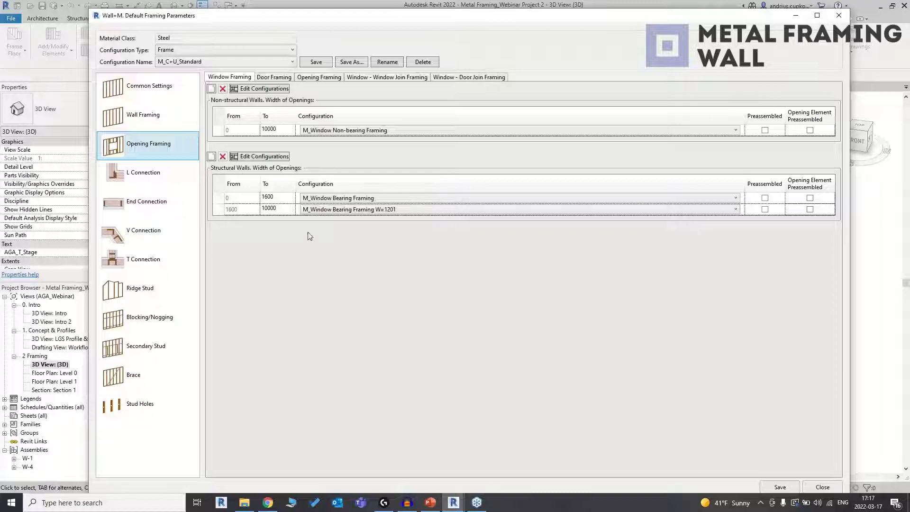
click(230, 199)
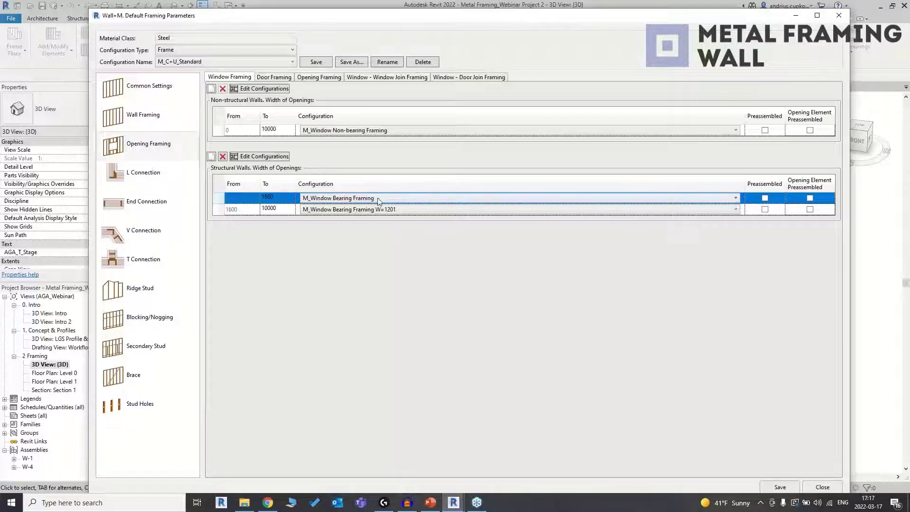
click(223, 214)
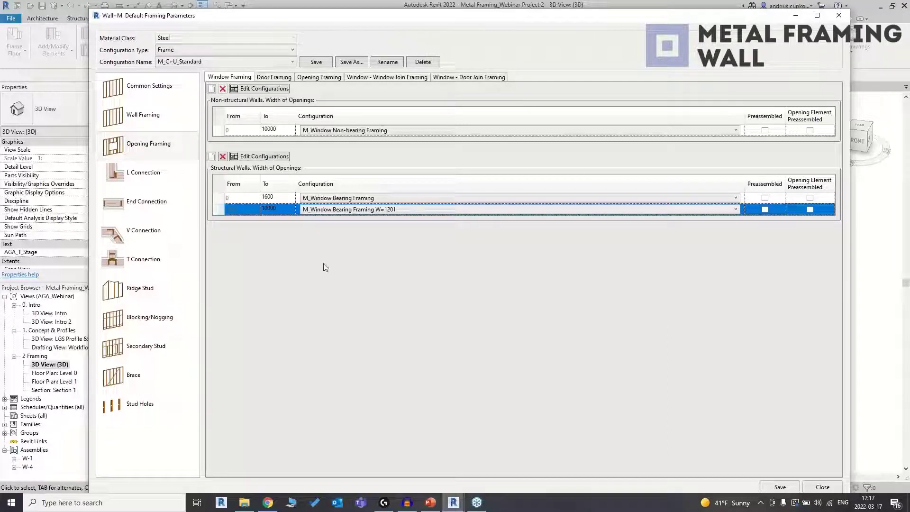
Step: Compare the stud layouts defined for the L, end, V and T wall connections
click(177, 177)
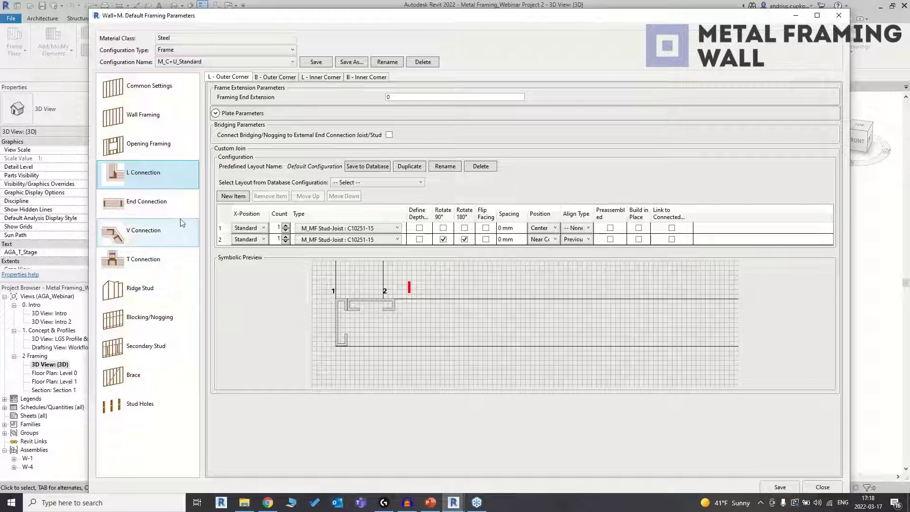
click(169, 205)
click(163, 232)
click(155, 261)
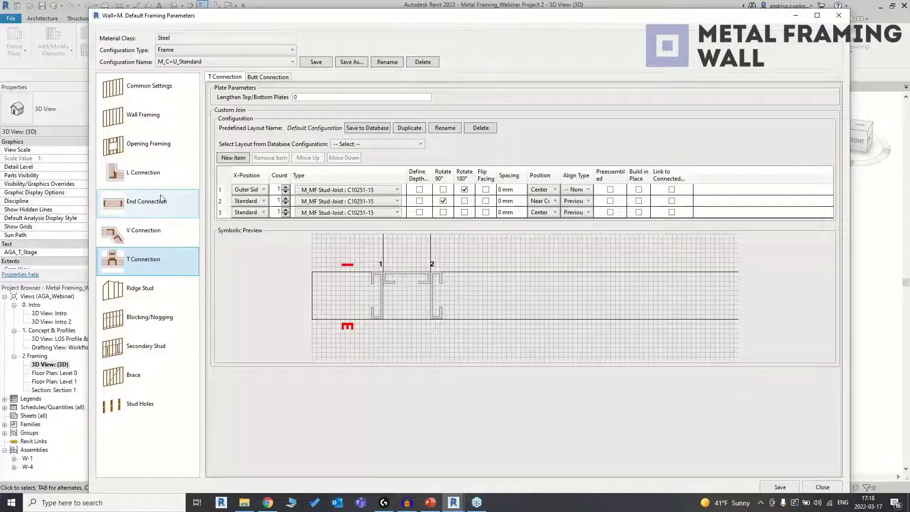
Step: Check the ridge stud settings and the B/N/B and B/N/B - II blocking and nogging definitions
click(178, 286)
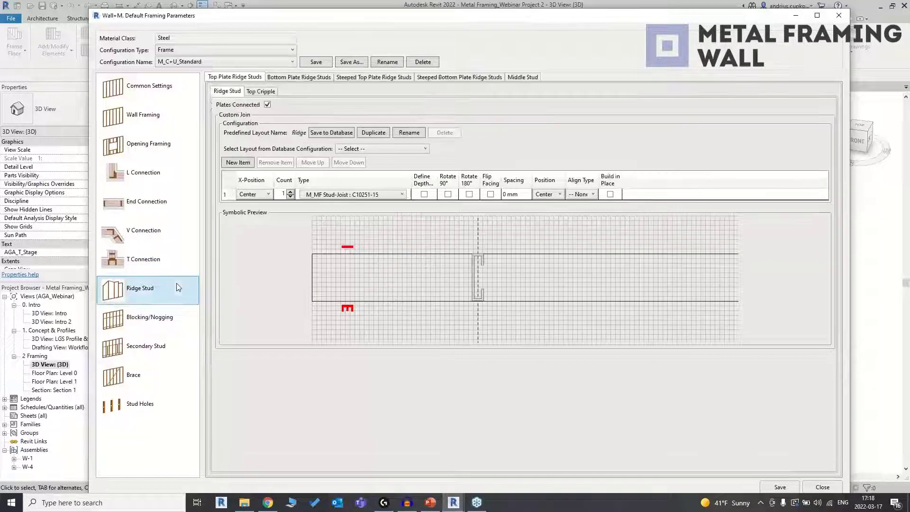
click(179, 318)
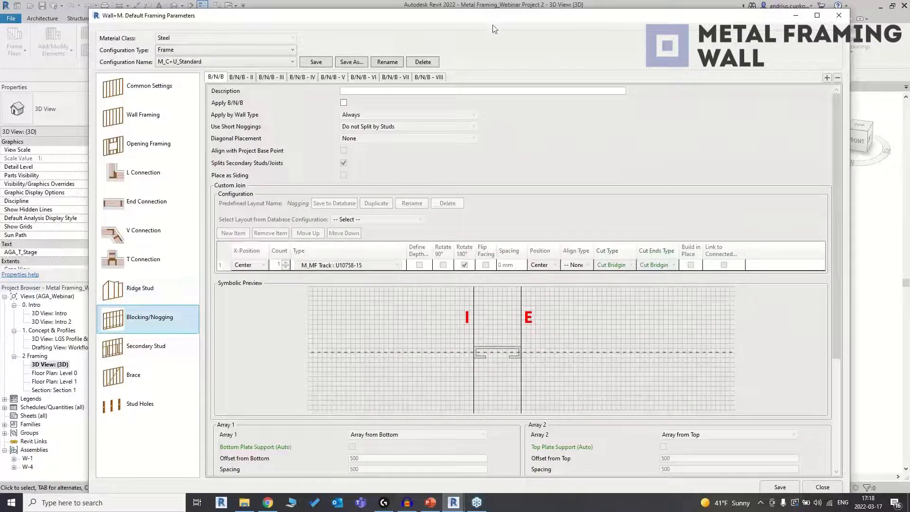
click(240, 78)
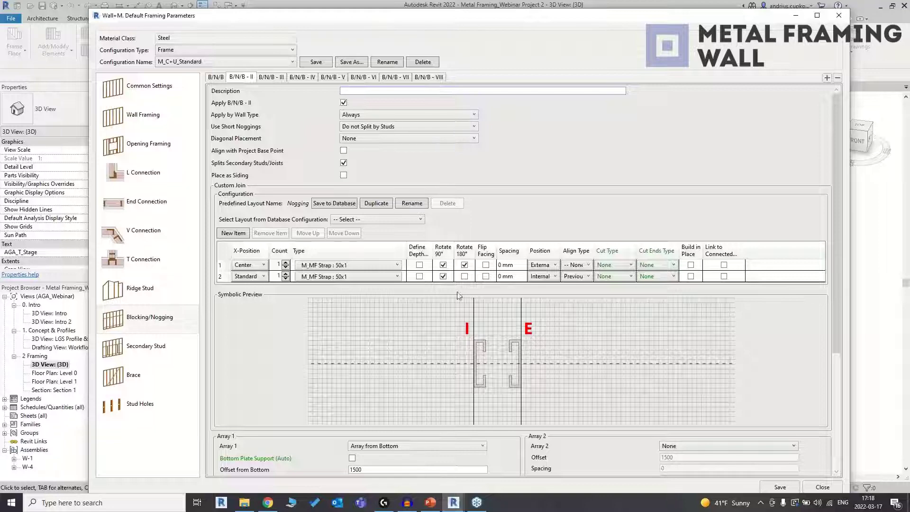
Step: Turn off the B/N/B - II blocking/nogging in the M_C+U_Standard framing configuration
drag(603, 17, 470, 27)
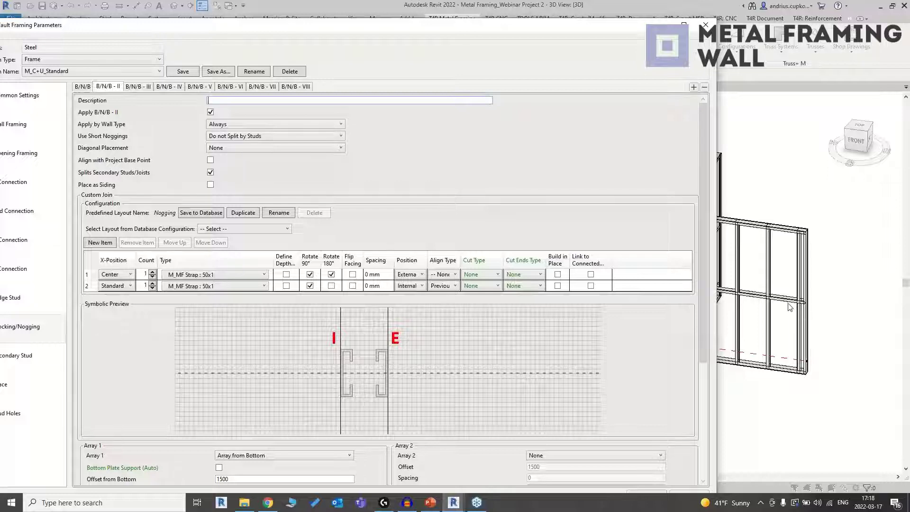
click(211, 113)
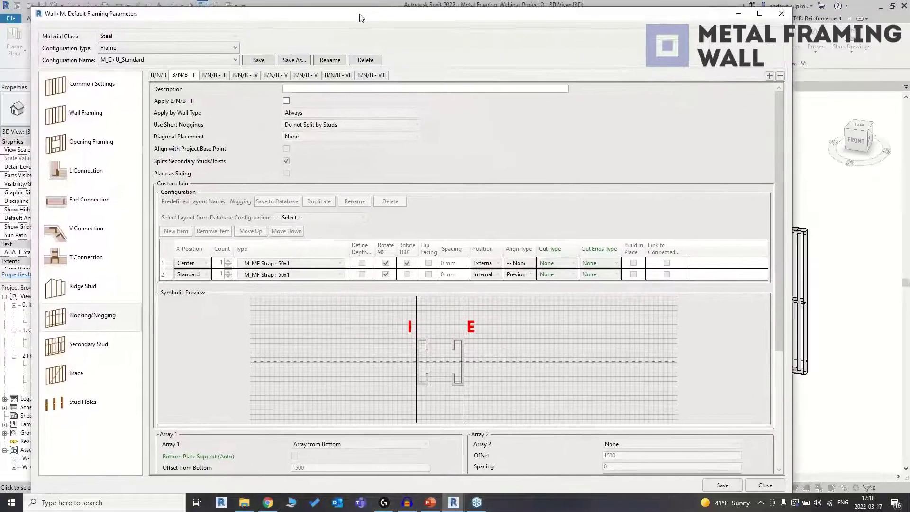
drag(362, 18, 360, 18)
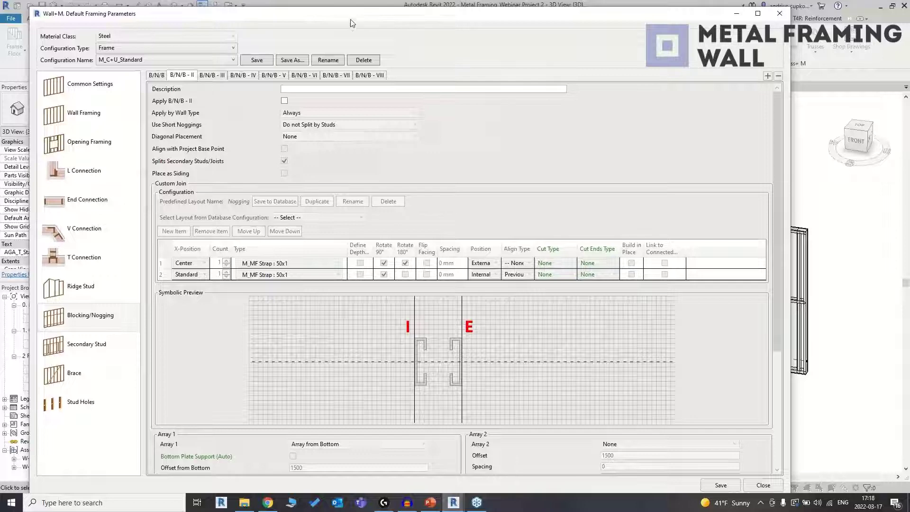
Step: Review the secondary stud, brace and stud hole settings, and save the framing configuration
click(115, 350)
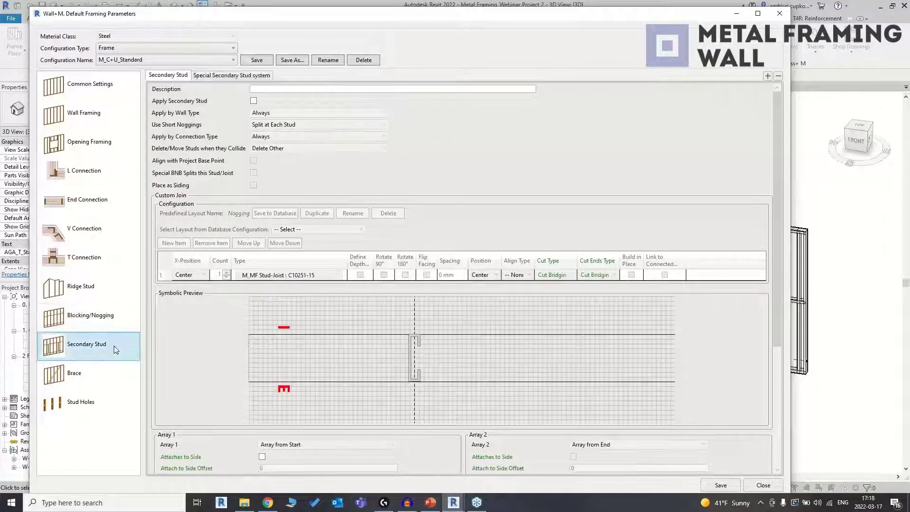
click(99, 381)
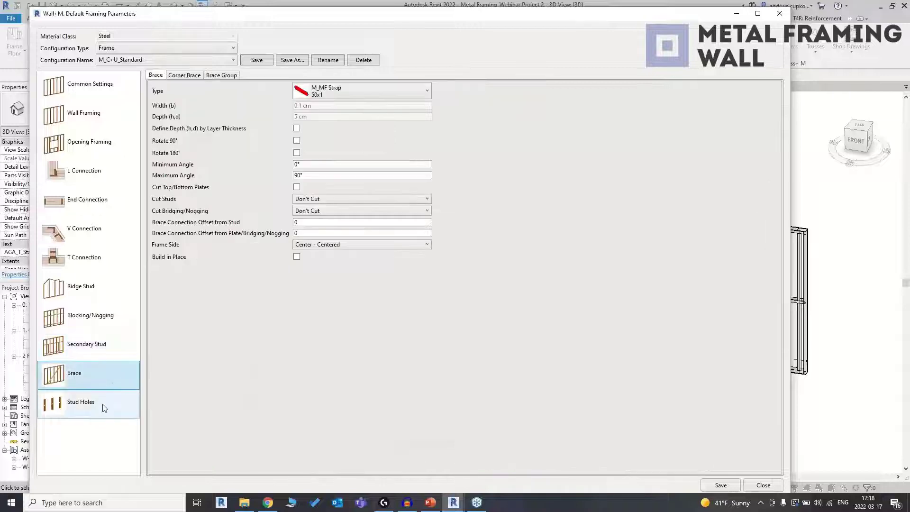
click(103, 406)
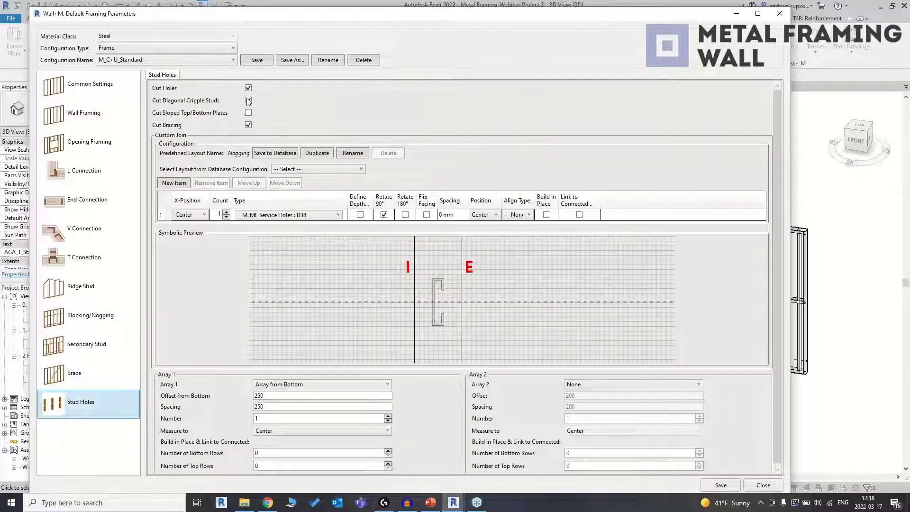
click(729, 484)
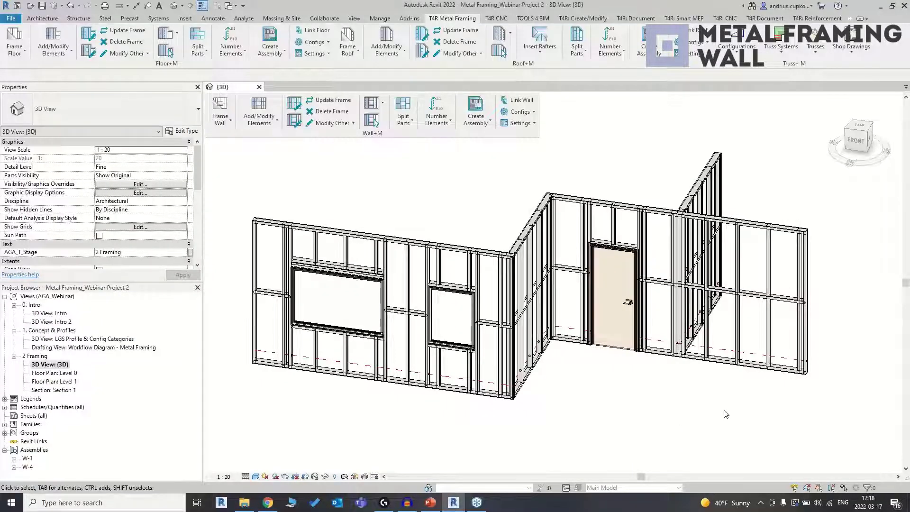
Step: Update the frames of all the sample walls by their wall link
drag(817, 421, 397, 213)
click(321, 124)
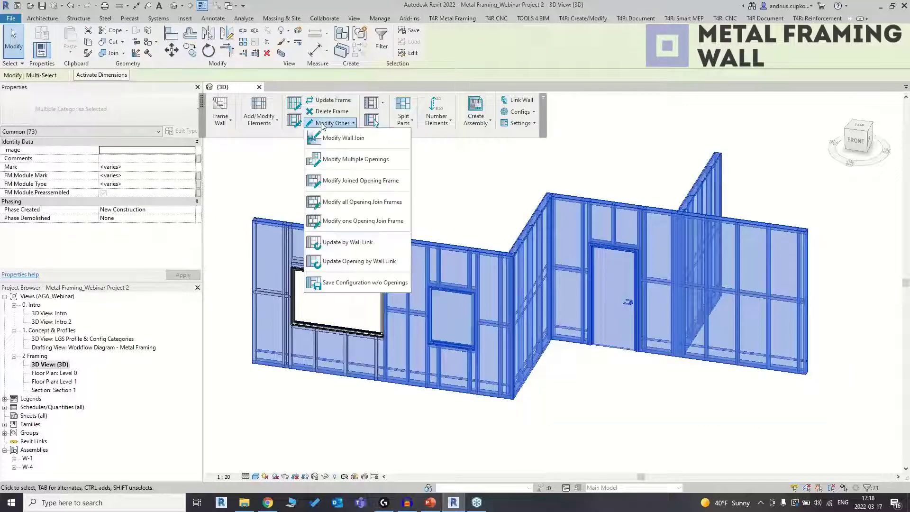
click(382, 242)
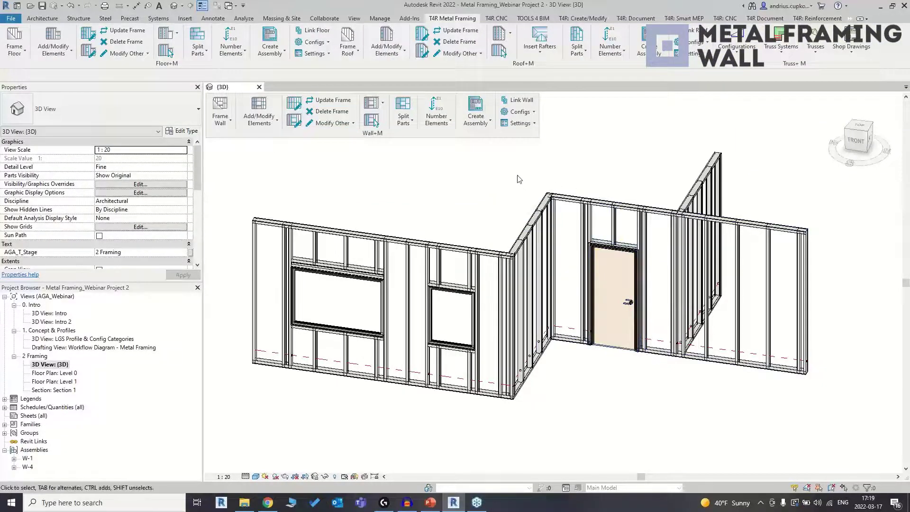
Step: Move the door so that it is 500 mm from the adjacent wall corner
shift+middle_drag(477, 187, 451, 183)
shift+middle_drag(646, 366, 606, 363)
click(604, 359)
scroll(597, 226, up, 2)
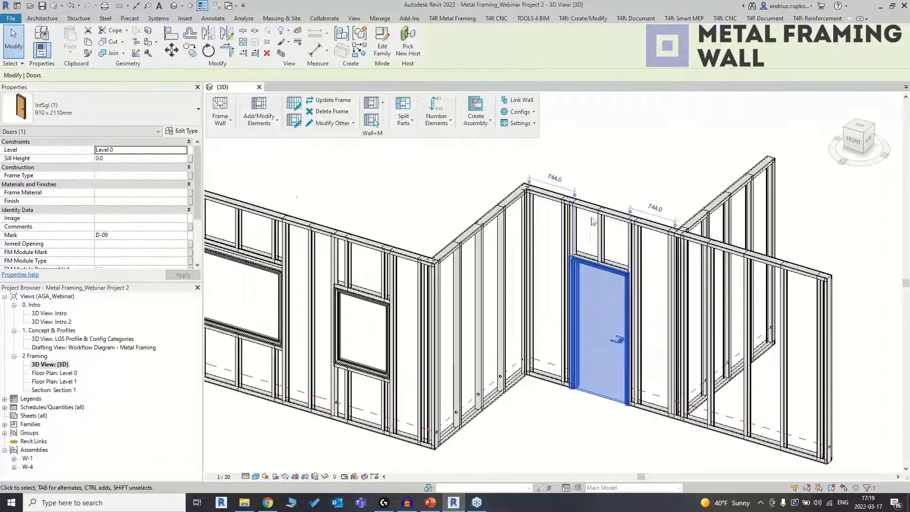
click(556, 180)
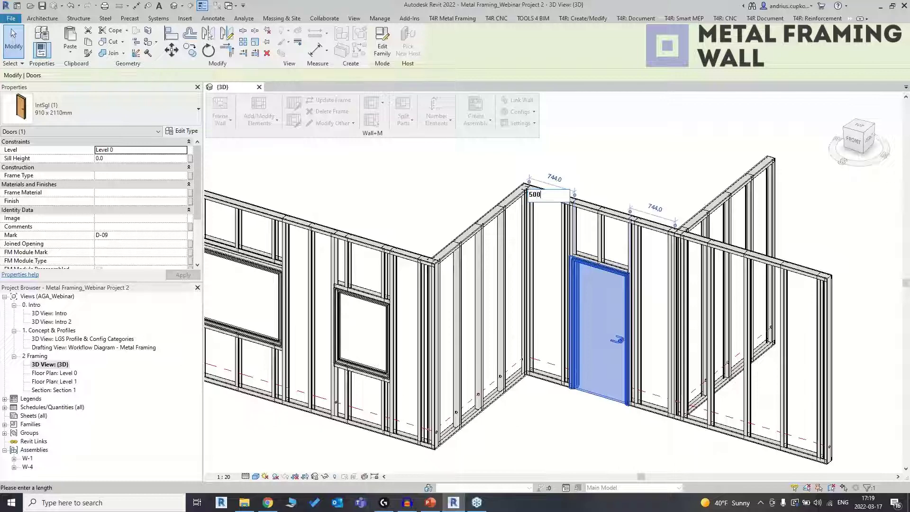
text(500)
key(Return)
key(Escape)
Step: Set the door wall's top offset to -150
scroll(841, 274, up, 2)
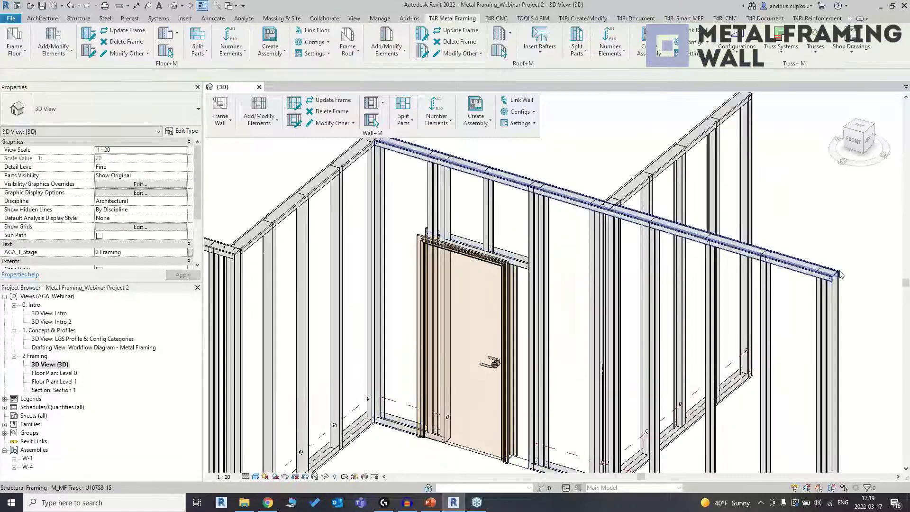
click(839, 274)
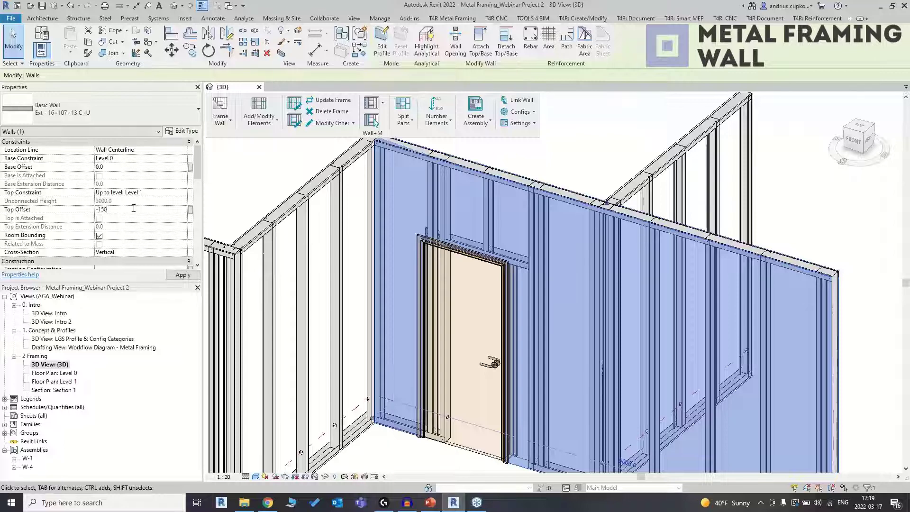
key(Return)
Step: Set the door wall's length to 5500 mm
scroll(560, 332, down, 3)
click(552, 334)
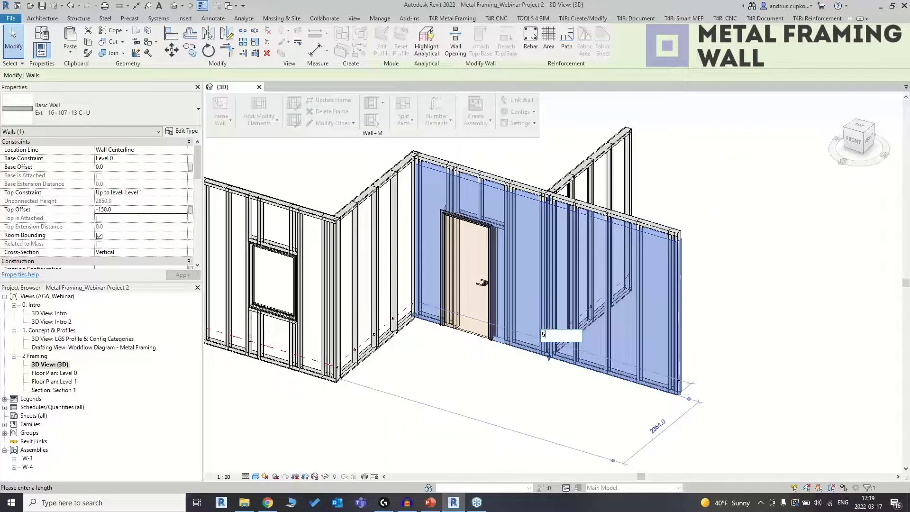
text(5500)
key(Return)
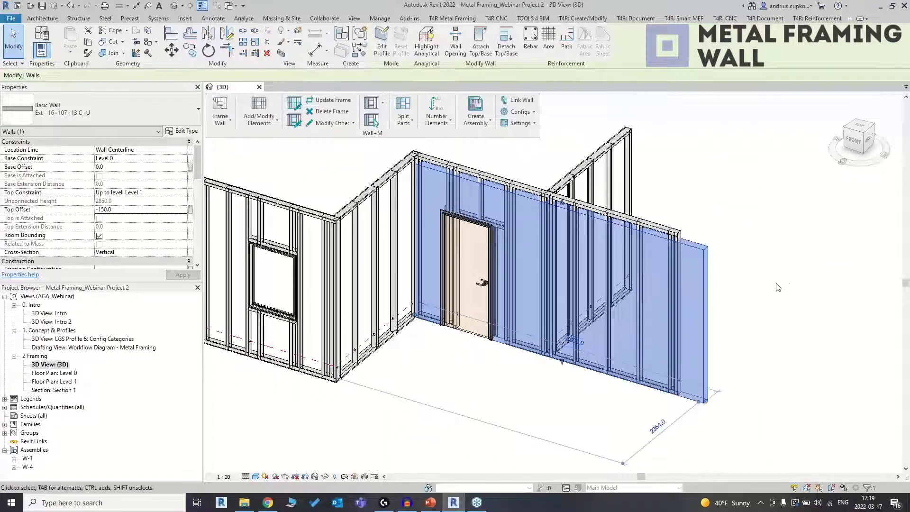
click(776, 286)
Step: Update the door wall's frame to match its changed door position, height and length
shift+middle_drag(777, 286, 734, 262)
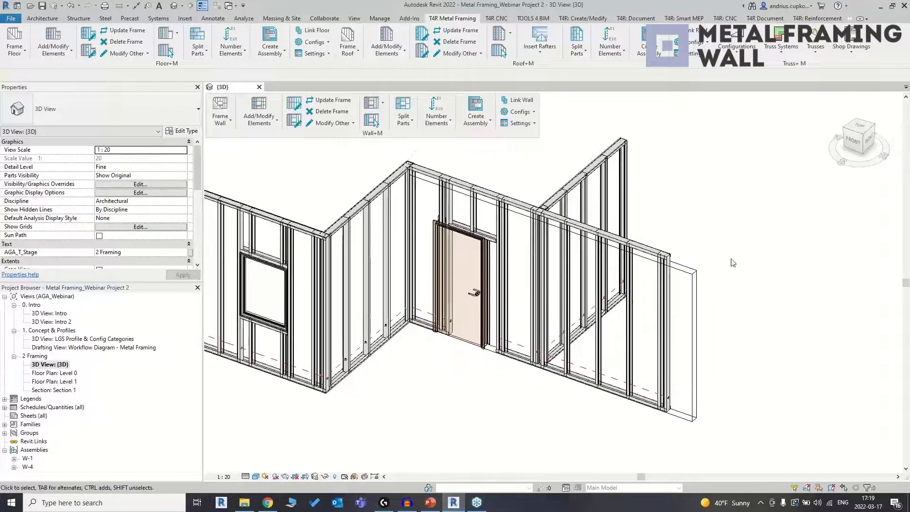
click(694, 282)
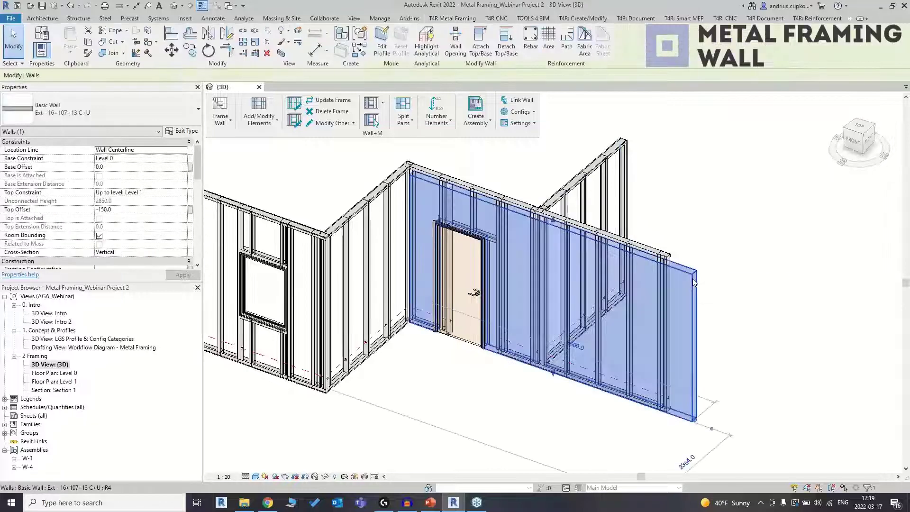
click(326, 99)
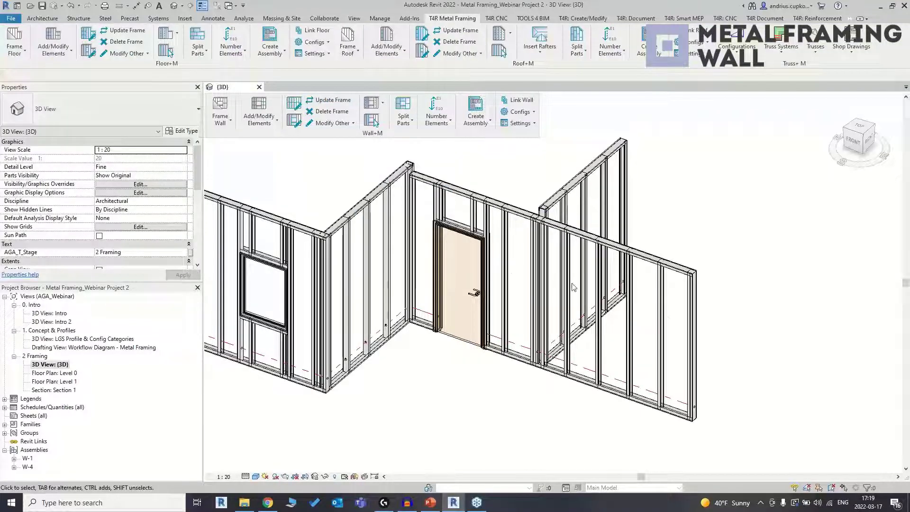
Step: Delete the frame of the perpendicular wall behind the door wall
middle_drag(689, 231, 759, 259)
scroll(764, 253, down, 1)
scroll(776, 246, down, 1)
click(727, 251)
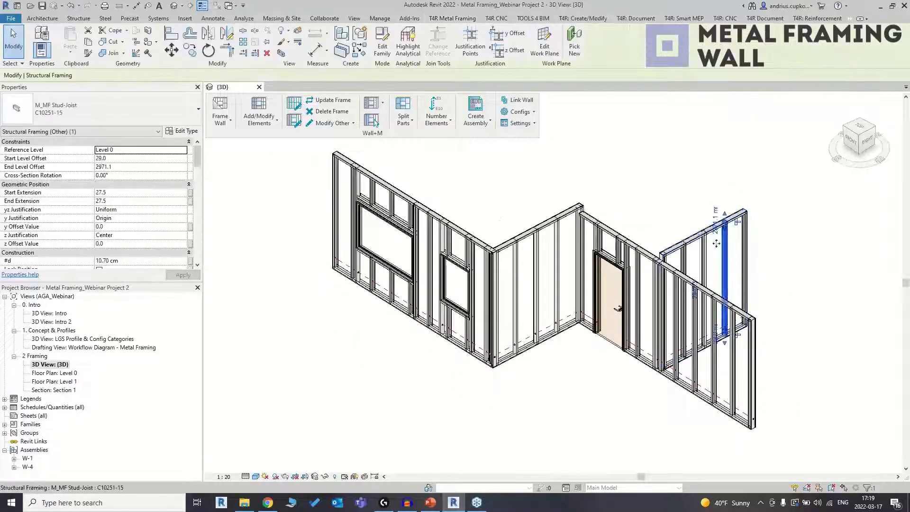
click(328, 112)
Step: Start adding bridging/nogging/blocking to the door wall, picking the last intermediate stud before its free end
shift+middle_drag(605, 189, 666, 193)
middle_drag(723, 325, 574, 293)
scroll(588, 286, up, 5)
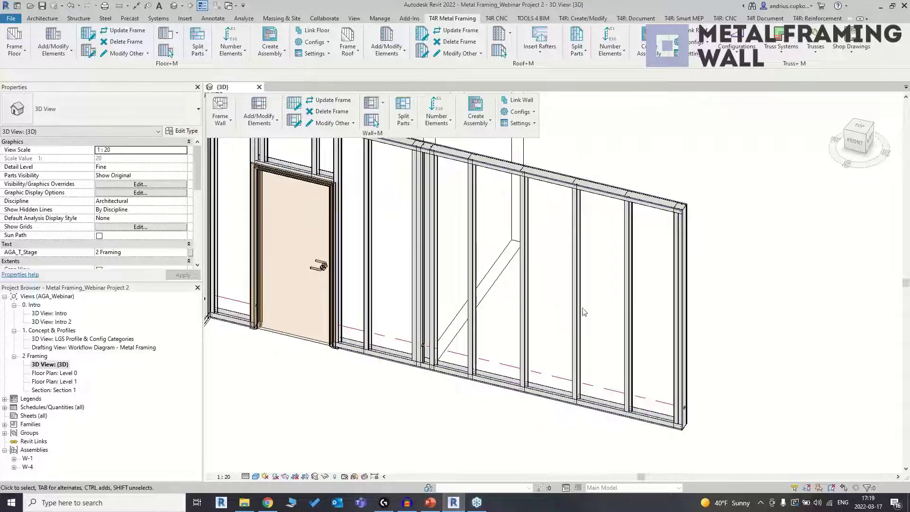
click(259, 120)
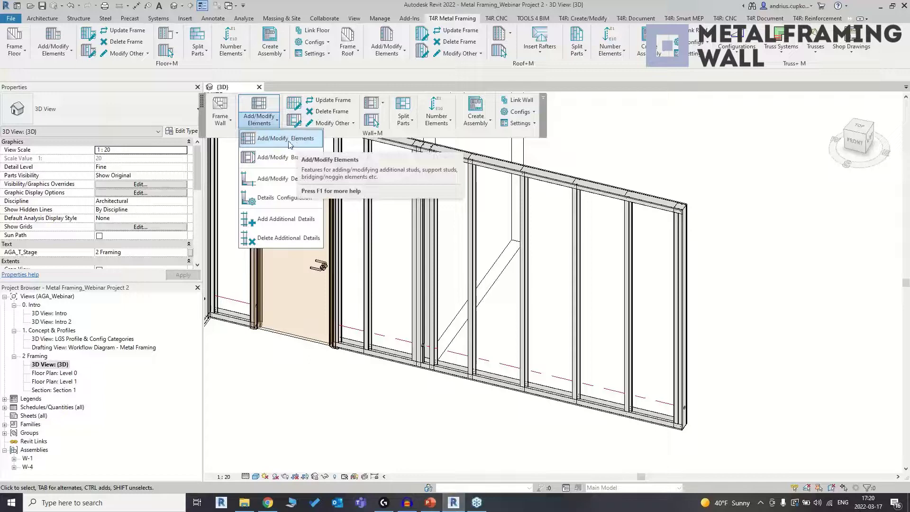
click(285, 138)
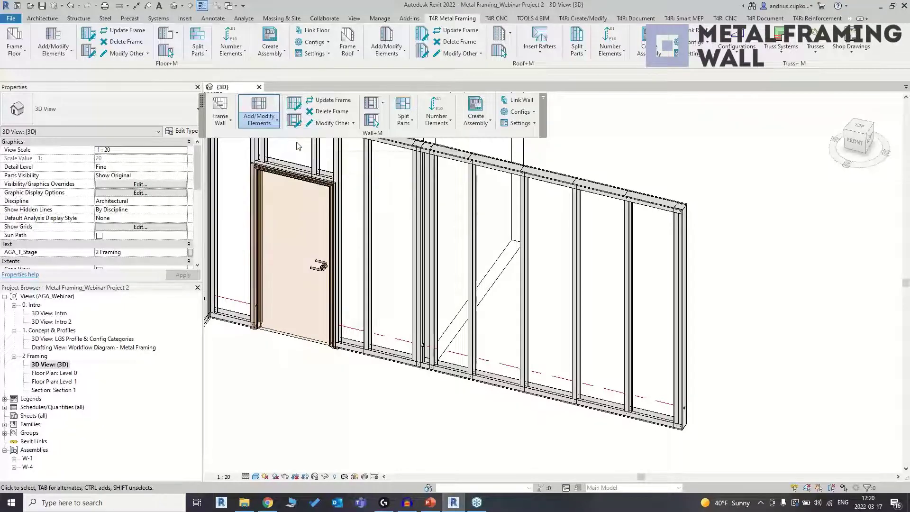
drag(404, 182, 245, 158)
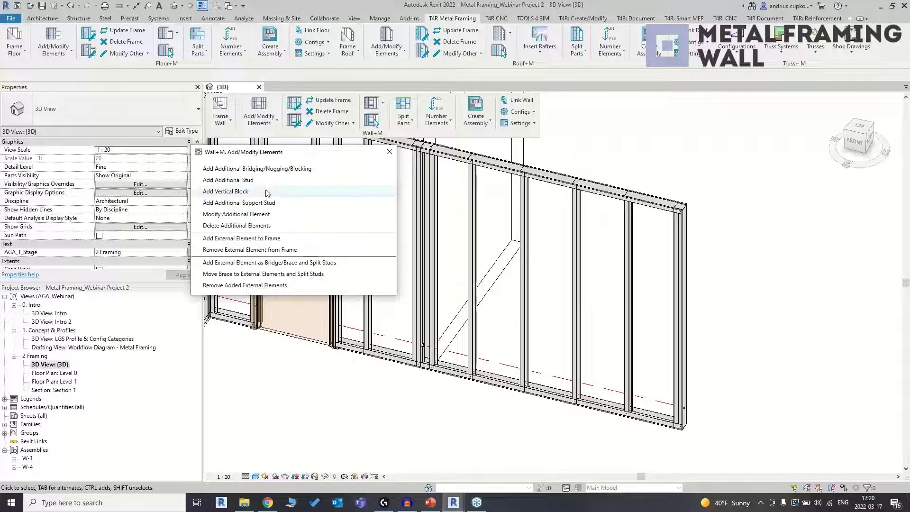
click(249, 169)
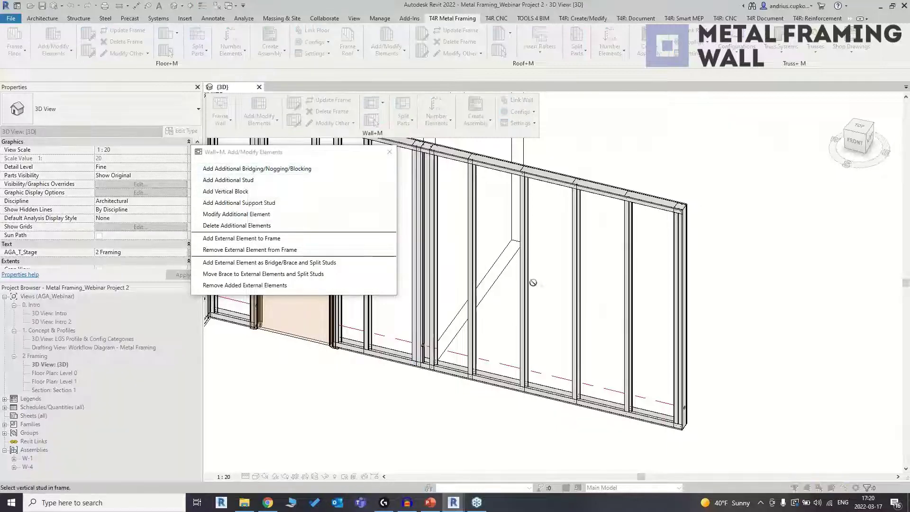
click(624, 326)
Step: Add two external blocking rows between the studs, offset 800 from the bottom with 610 spacing
drag(484, 24, 400, 25)
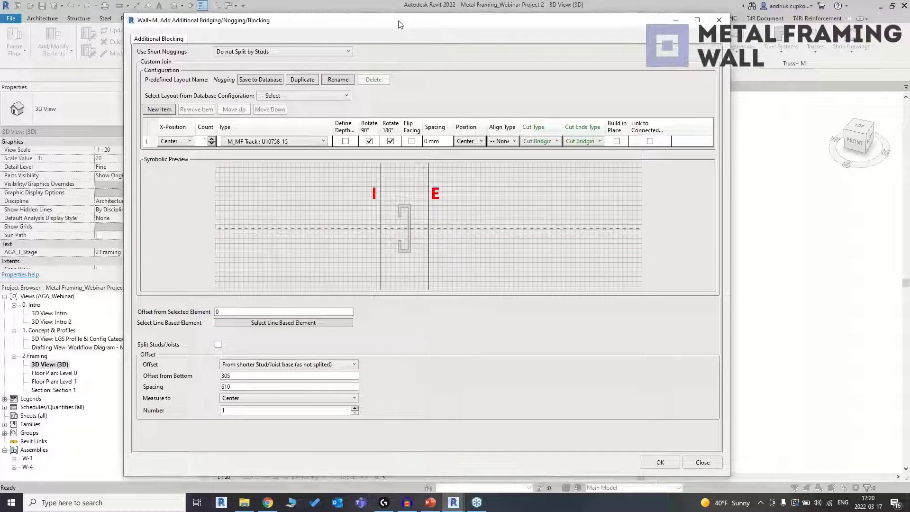
click(467, 144)
click(467, 158)
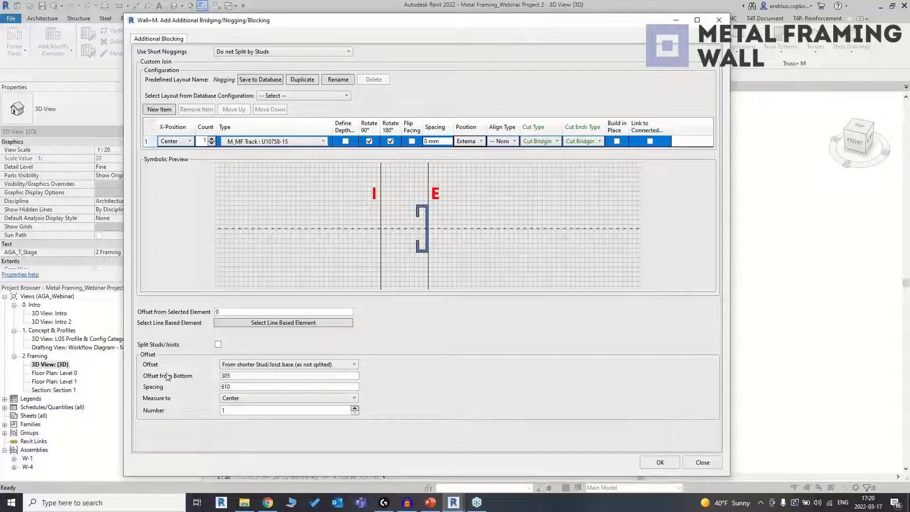
click(227, 367)
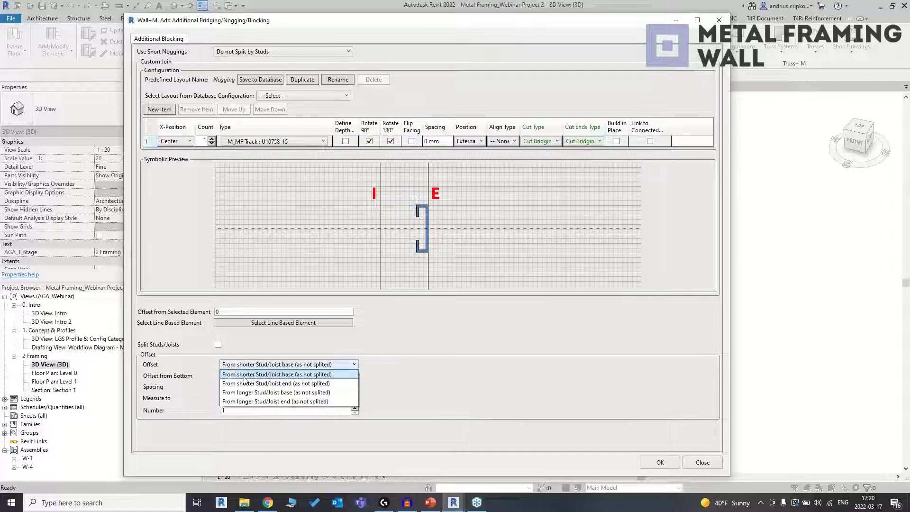
click(431, 350)
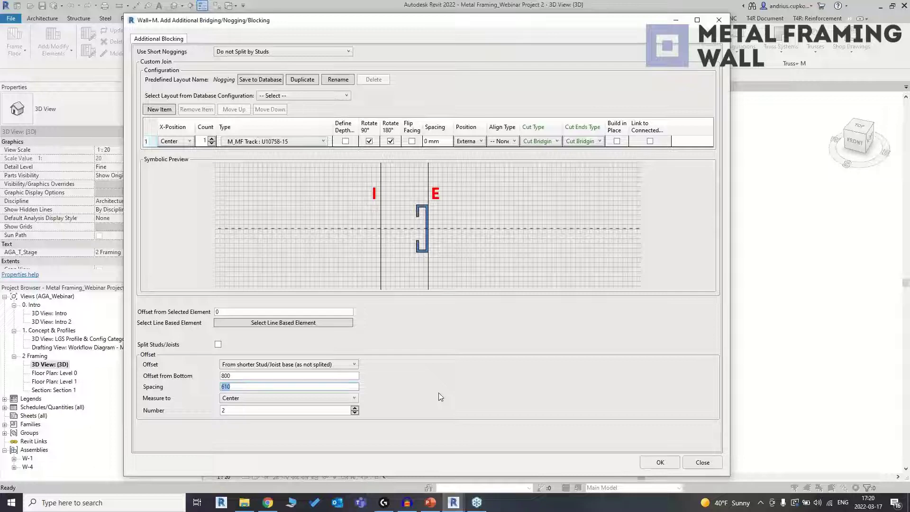
click(660, 463)
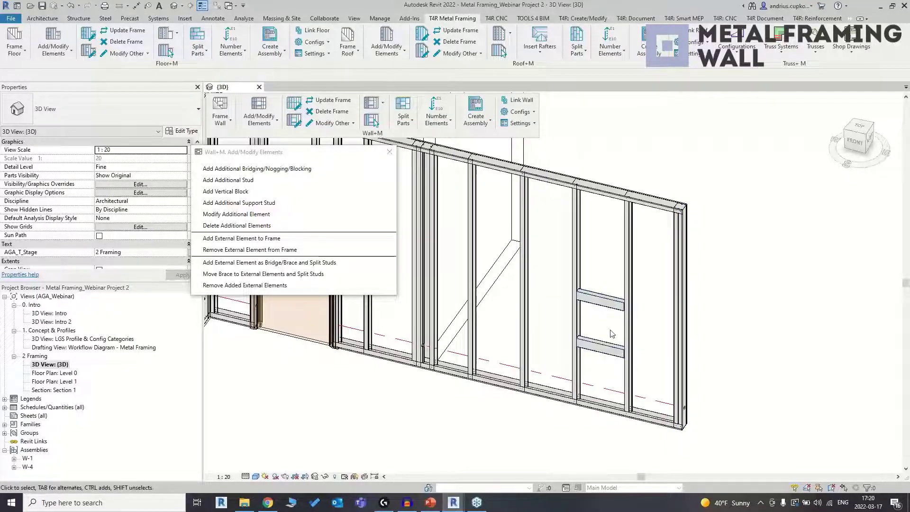
Step: Delete the additional blocking rows from the door wall's frame
click(608, 297)
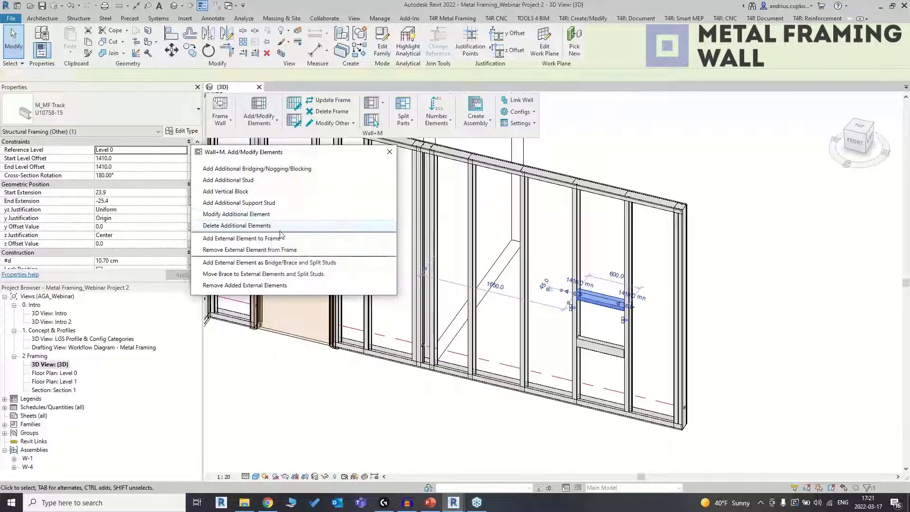
click(280, 229)
drag(328, 156, 198, 166)
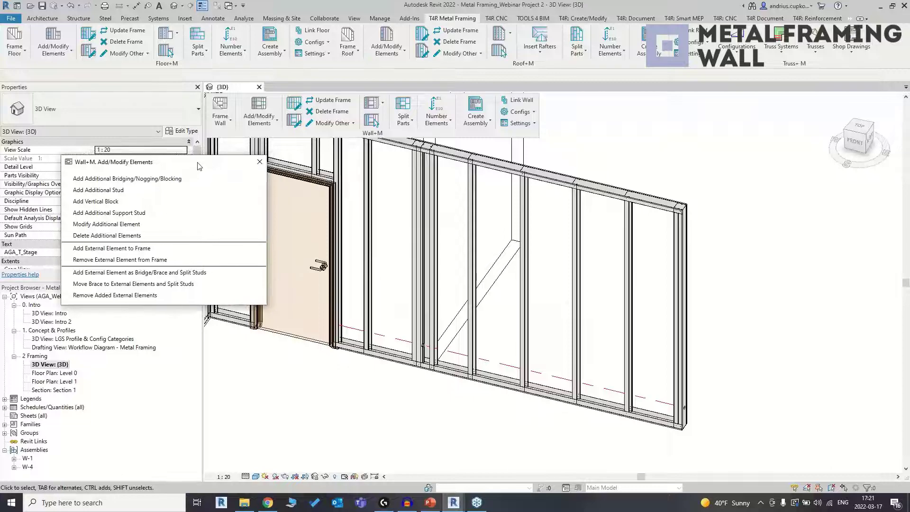
Step: Add a diagonal external strapping brace on the door wall, from the bottom track near its free end to the top track beside the perpendicular wall
click(260, 121)
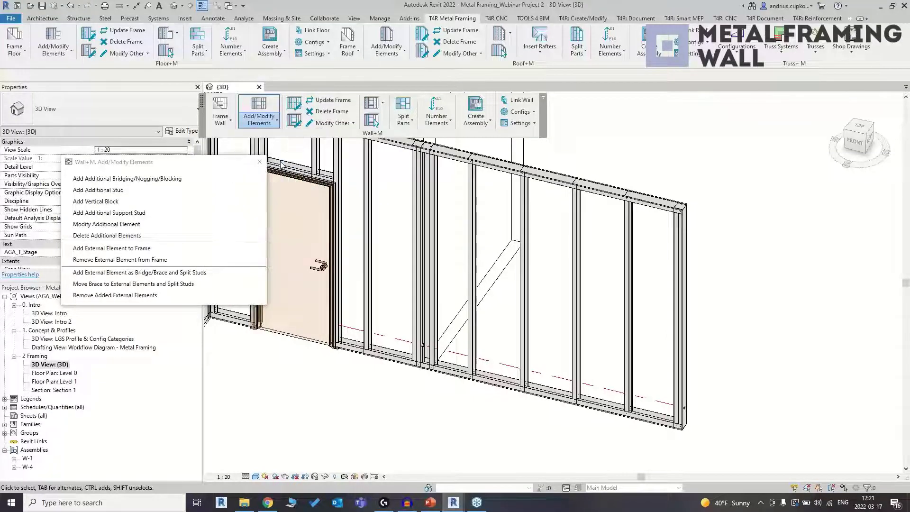
drag(466, 161, 343, 155)
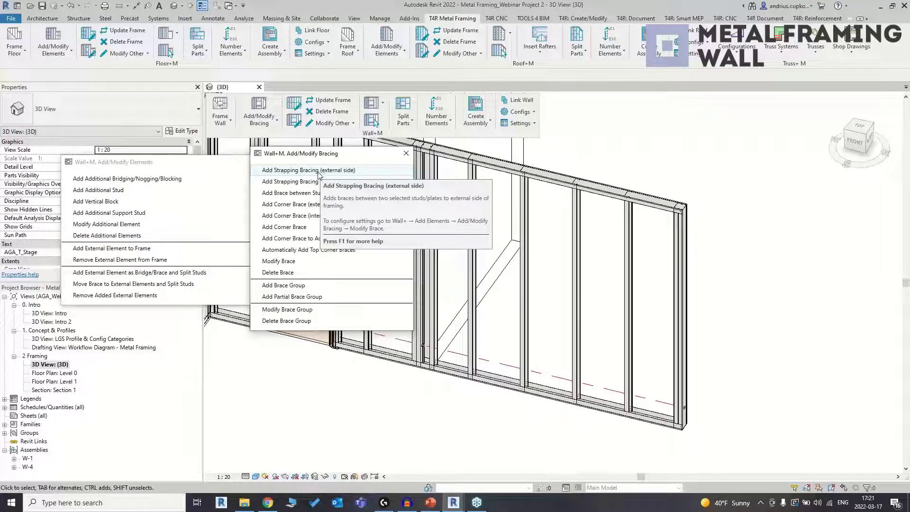
click(321, 171)
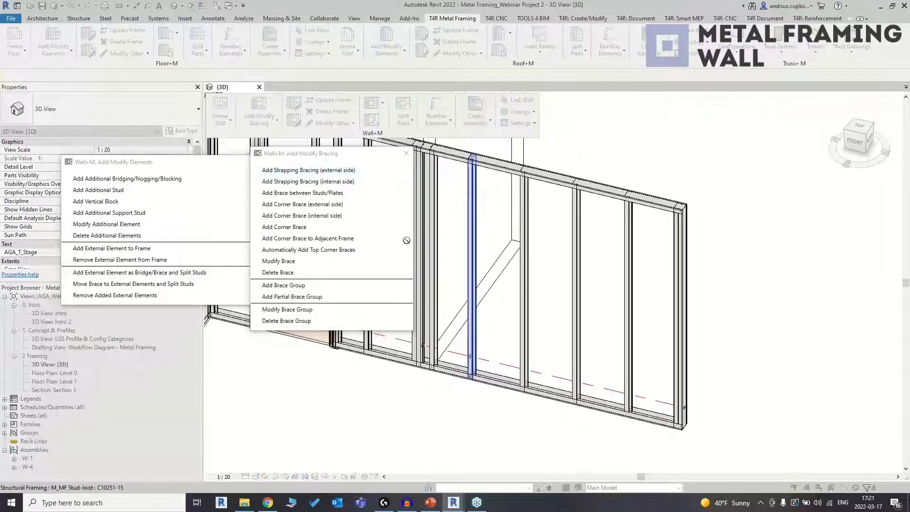
scroll(642, 416, up, 5)
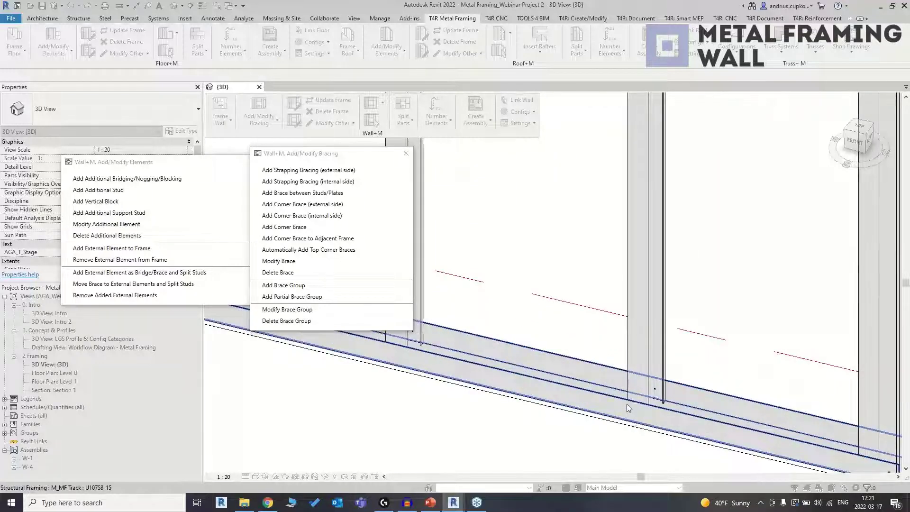
scroll(619, 402, down, 5)
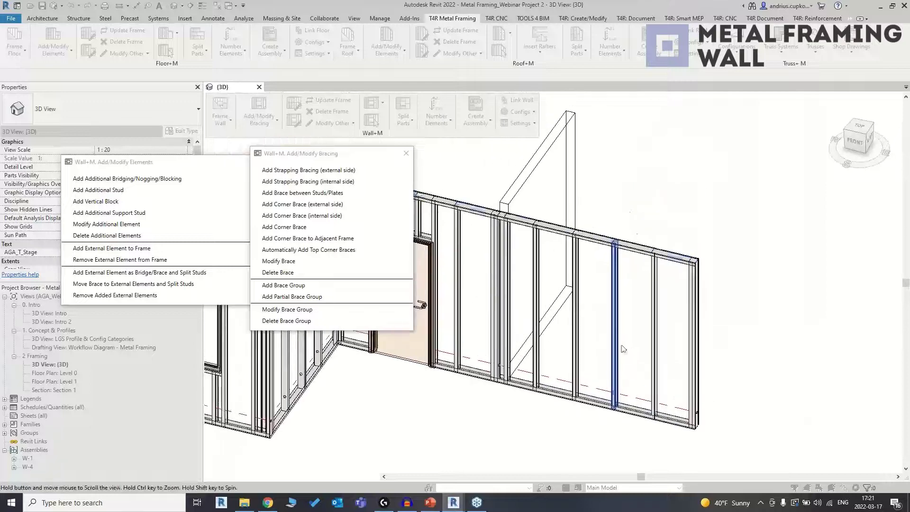
scroll(541, 230, up, 5)
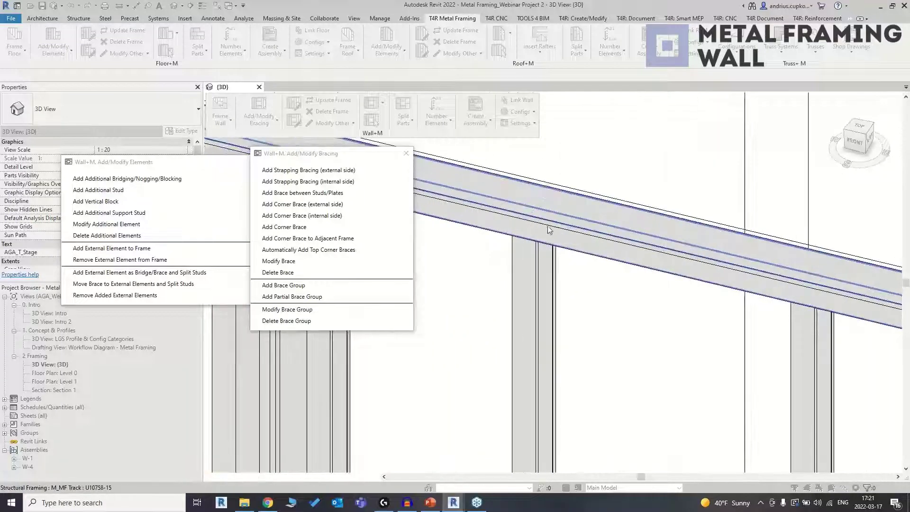
click(552, 226)
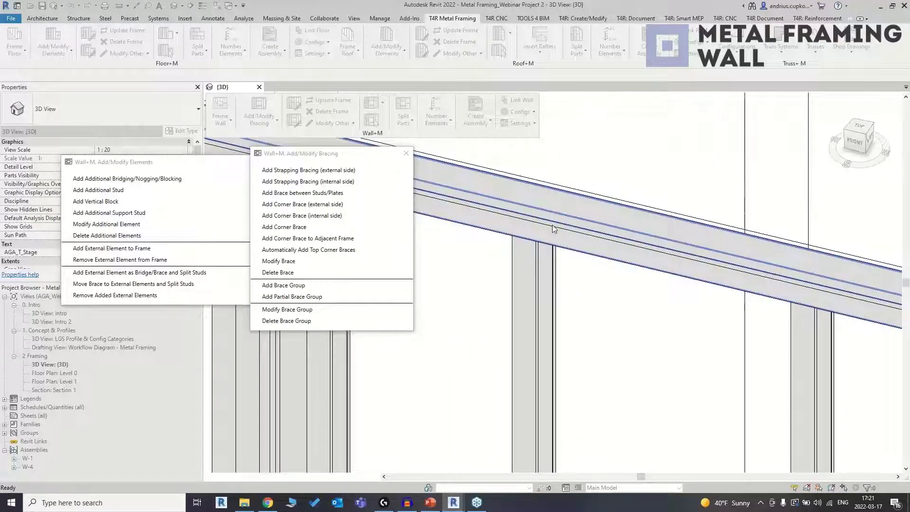
scroll(553, 229, down, 5)
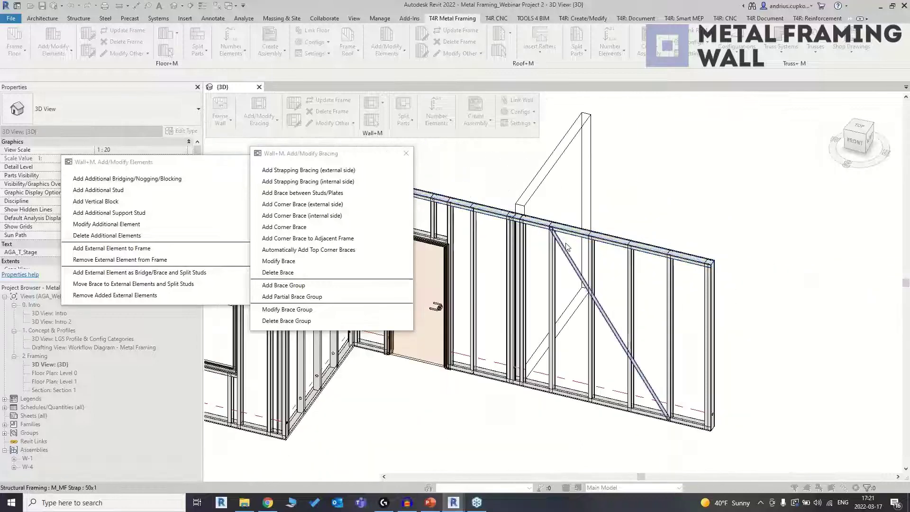
Step: Add a second external strapping brace between the bottom and top tracks, crossing the first one in an X, and close the element tools
scroll(553, 368, up, 5)
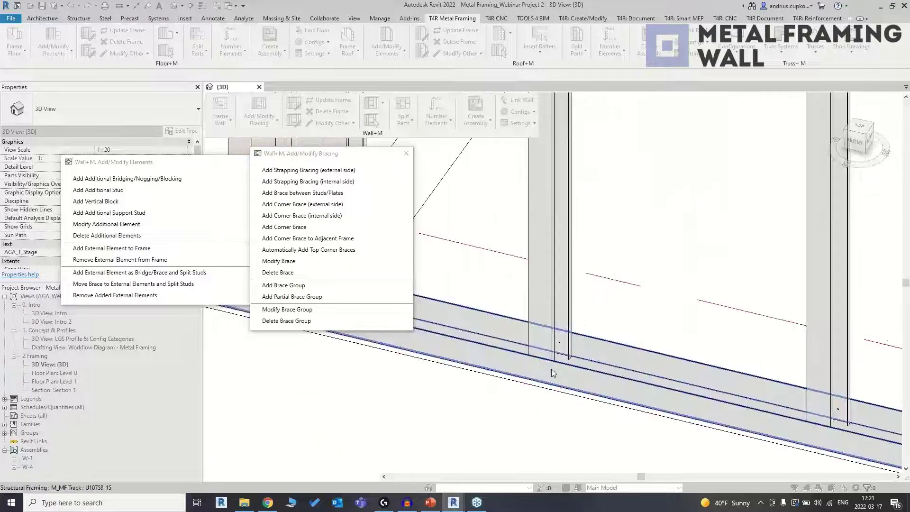
scroll(555, 364, down, 5)
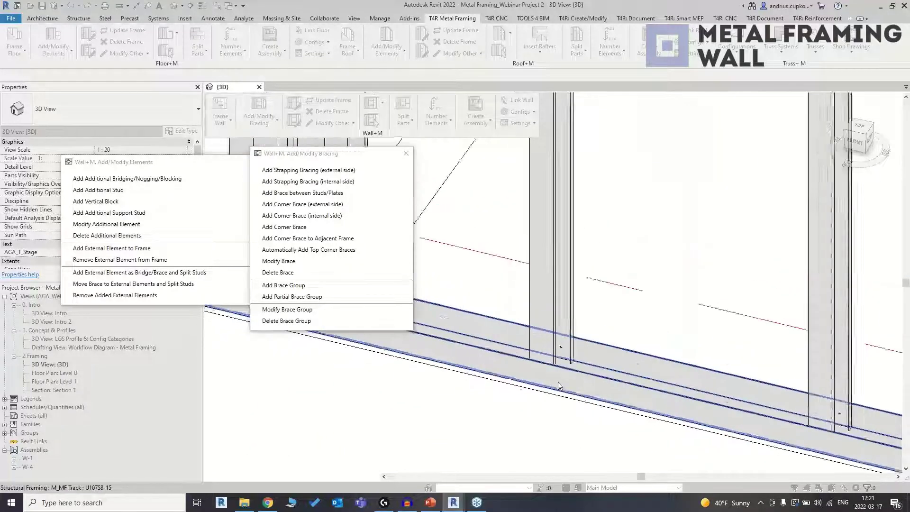
scroll(622, 242, up, 5)
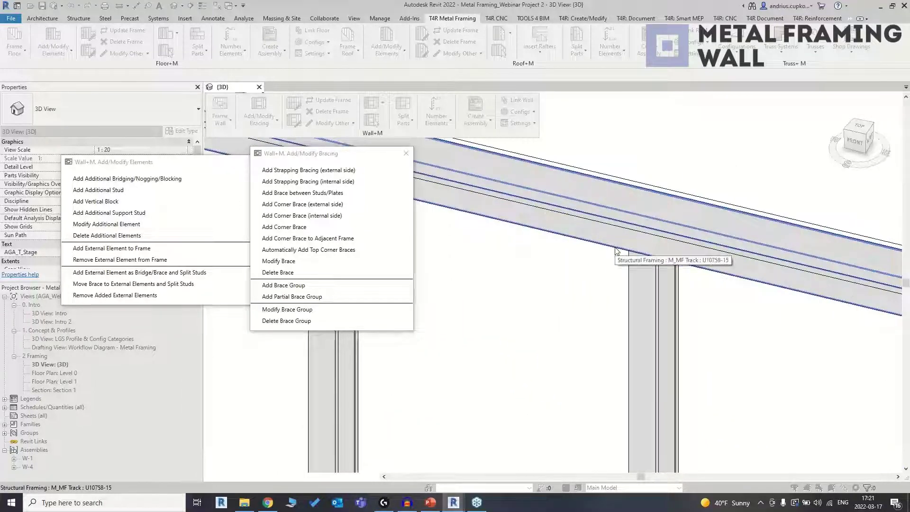
scroll(604, 306, down, 6)
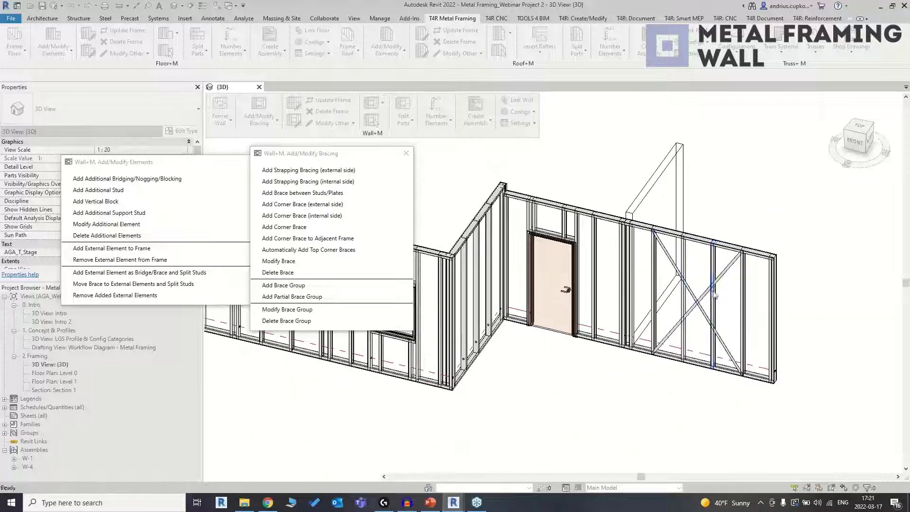
scroll(701, 307, down, 2)
middle_drag(700, 307, 759, 301)
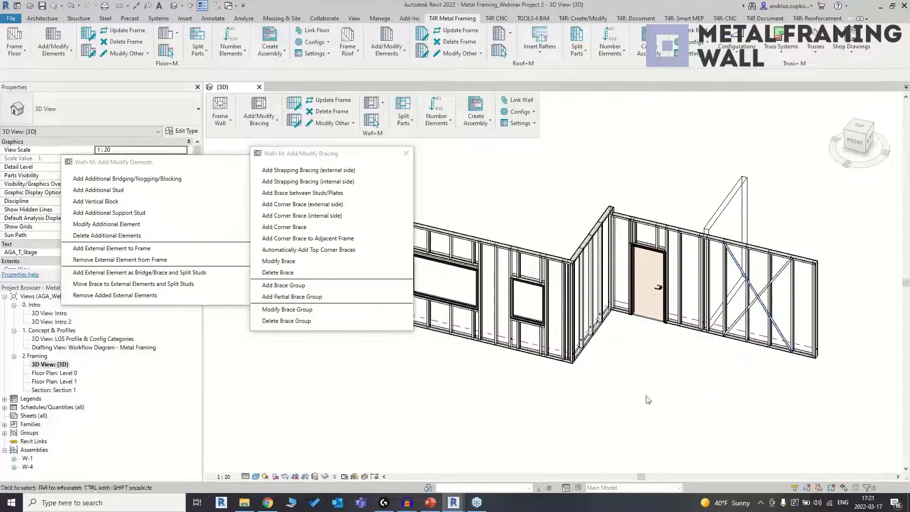
click(406, 153)
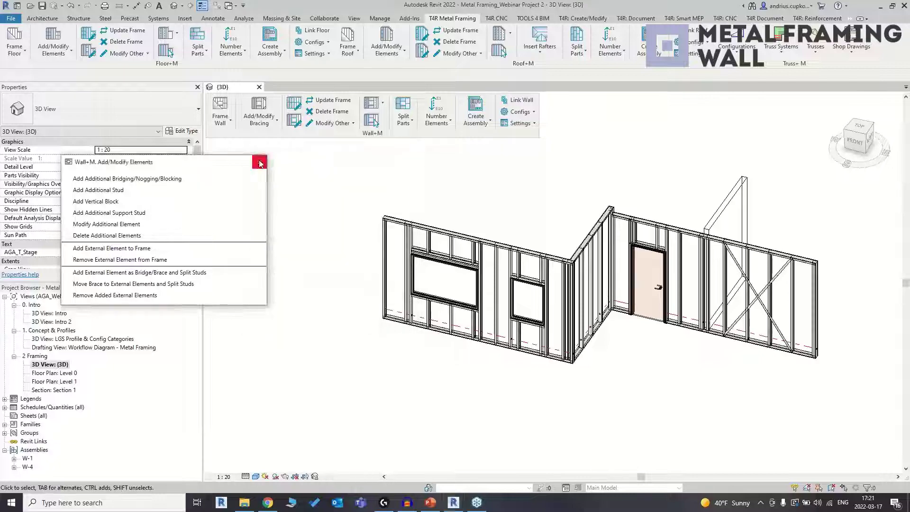
click(262, 161)
Step: Examine the studs, bottom track and service holes of the window wall's frame up close
scroll(474, 333, up, 3)
scroll(474, 334, up, 3)
middle_drag(477, 329, 468, 351)
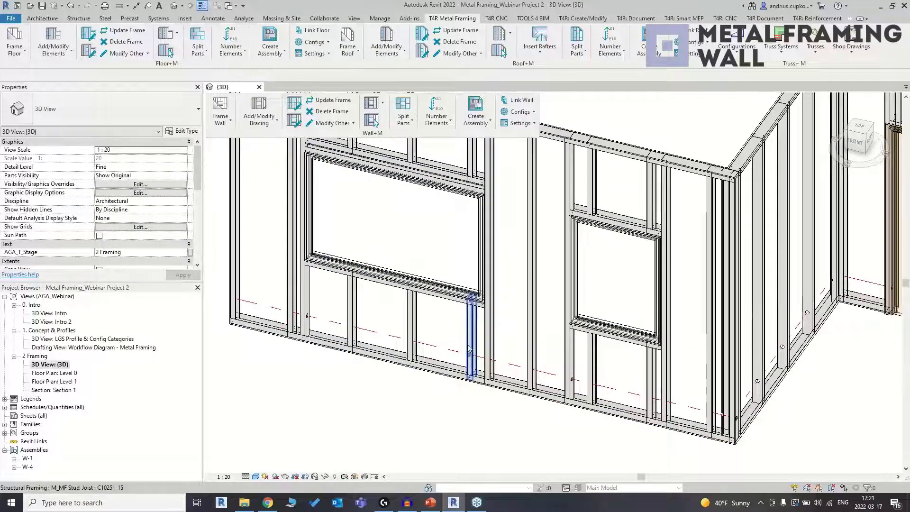
scroll(456, 360, down, 3)
shift+middle_drag(471, 402, 385, 399)
scroll(479, 277, up, 3)
scroll(479, 277, down, 2)
middle_drag(480, 277, 465, 387)
scroll(428, 313, up, 4)
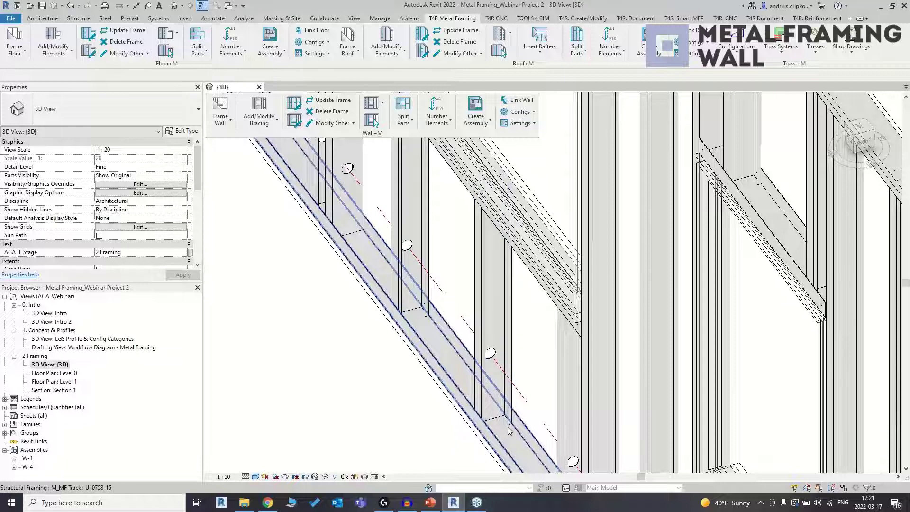
scroll(479, 400, down, 3)
scroll(479, 401, down, 2)
middle_drag(412, 378, 471, 247)
scroll(479, 263, up, 2)
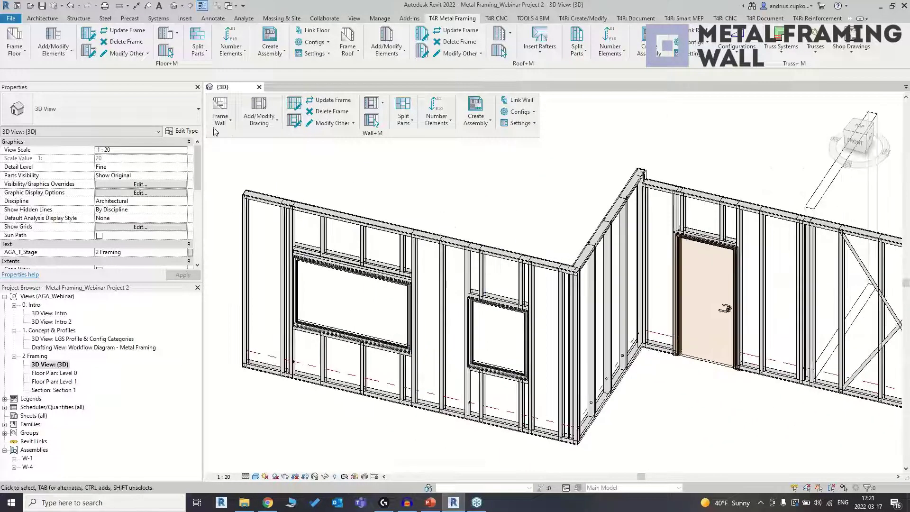
Step: Add connection details to the window wall's frame using the M_C+U_Standard details configuration
click(258, 123)
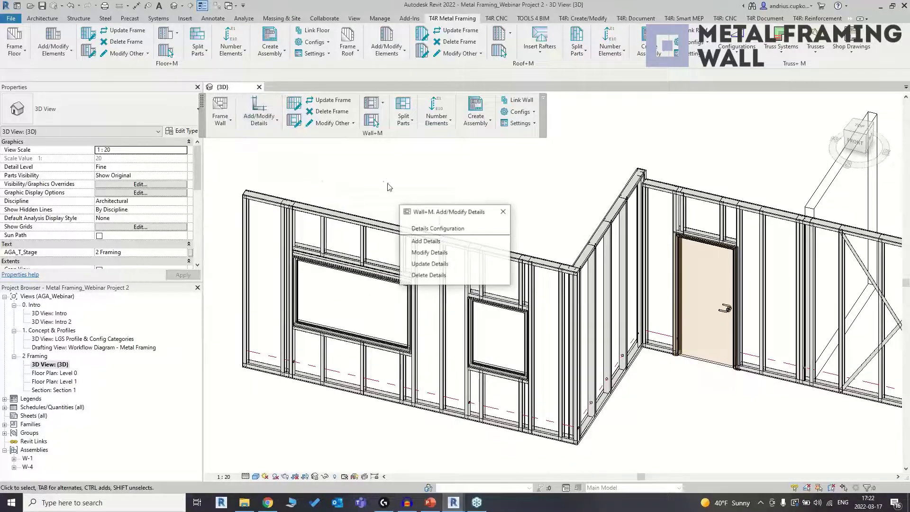
drag(446, 213, 533, 154)
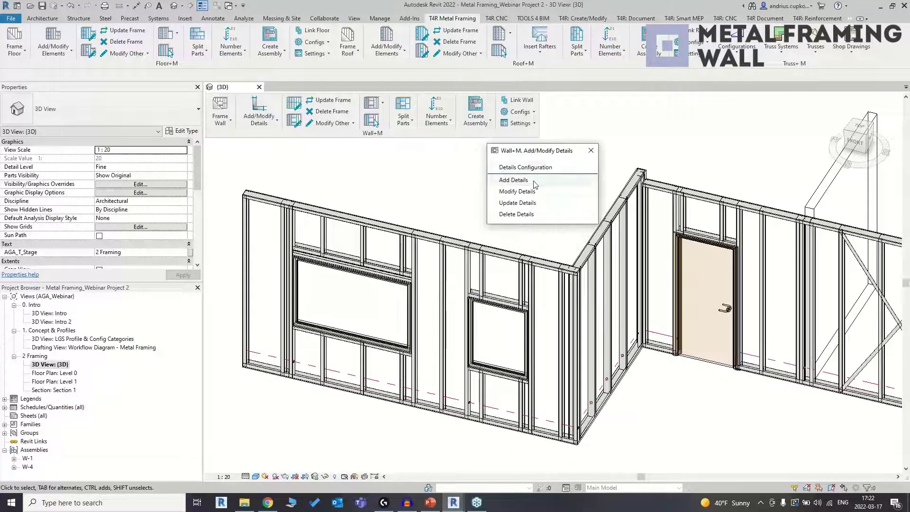
click(528, 182)
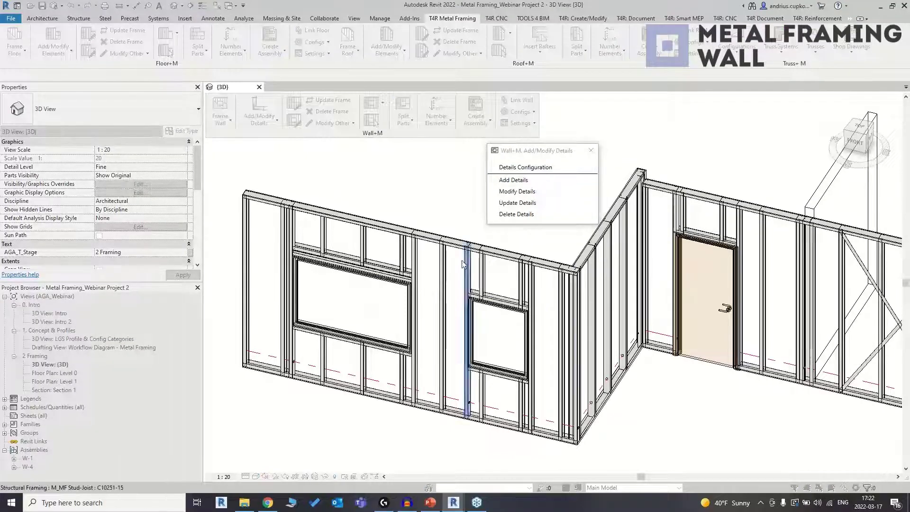
scroll(448, 276, down, 1)
scroll(445, 274, up, 5)
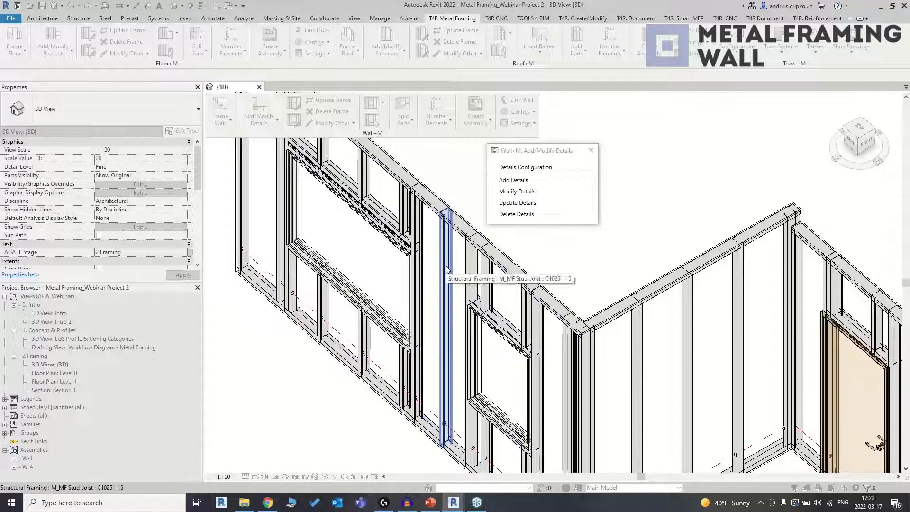
click(441, 244)
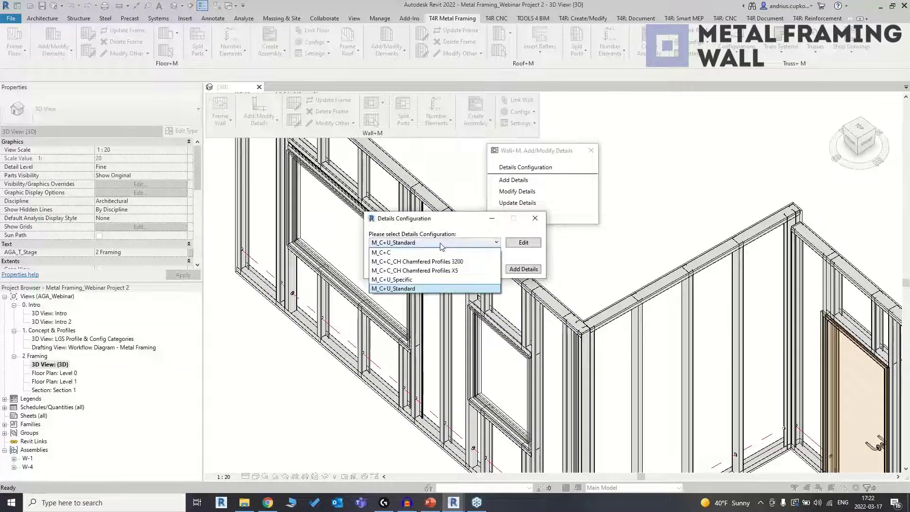
click(425, 289)
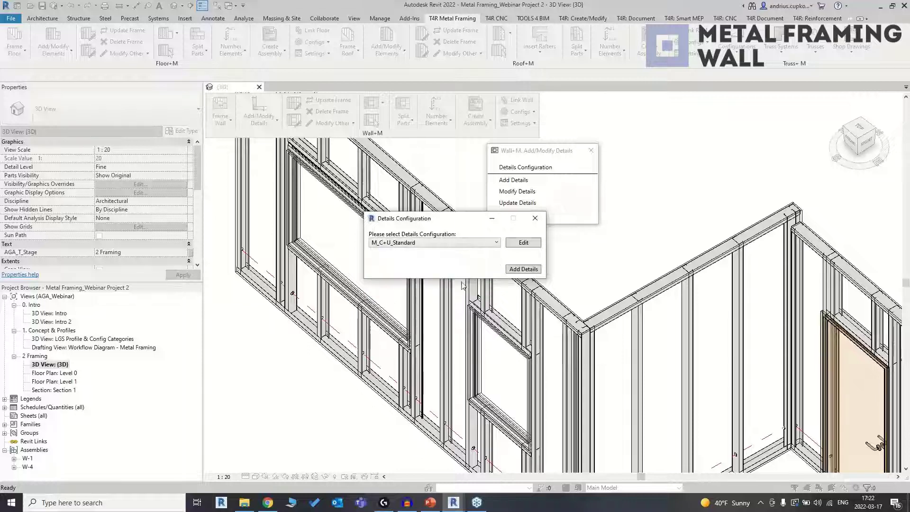
click(514, 269)
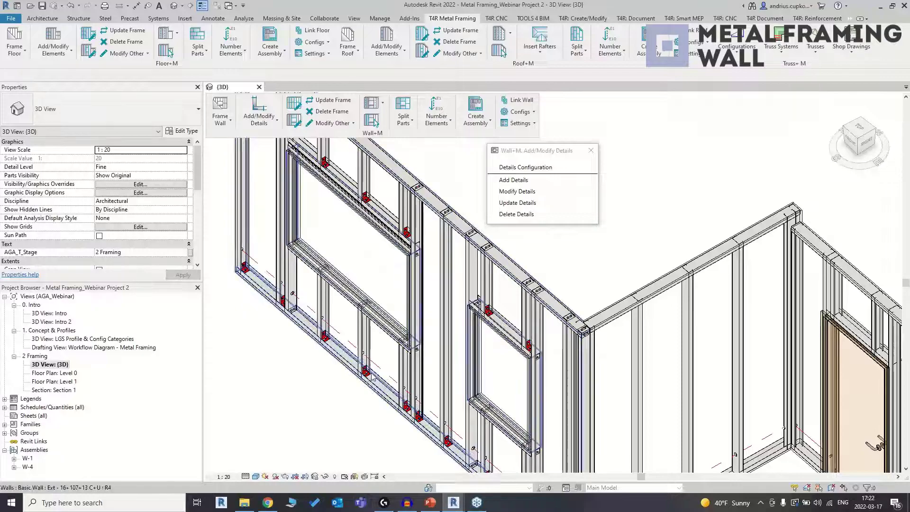
Step: Set the 3D view's parts visibility to Show Parts so the wall layers are displayed
scroll(374, 378, down, 5)
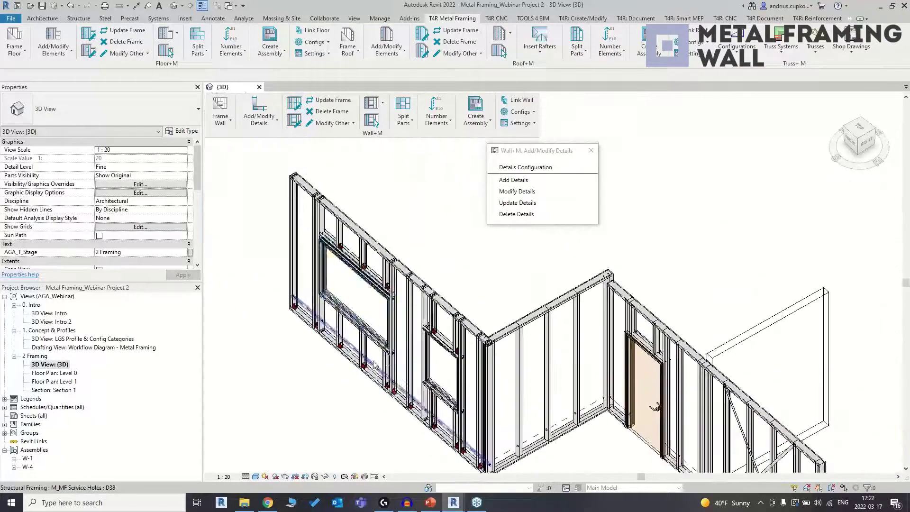
scroll(374, 365, up, 3)
shift+middle_drag(372, 372, 344, 373)
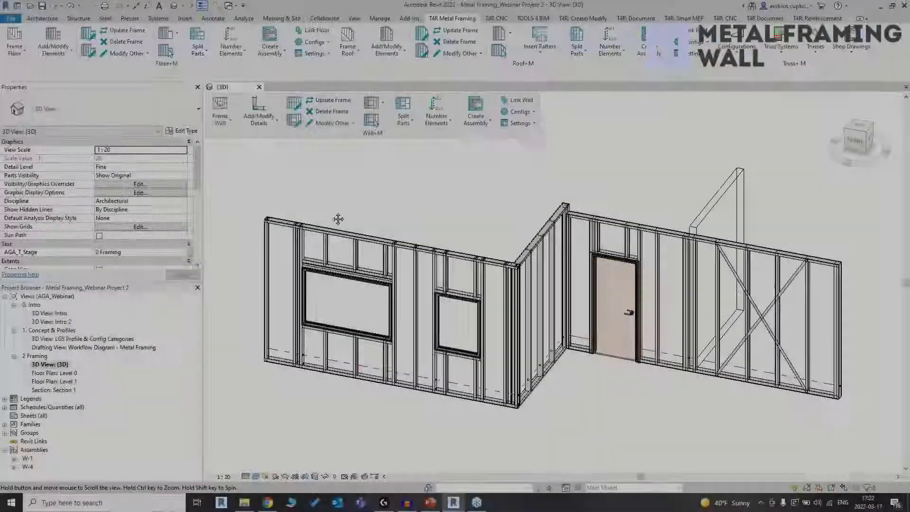
middle_drag(338, 219, 322, 224)
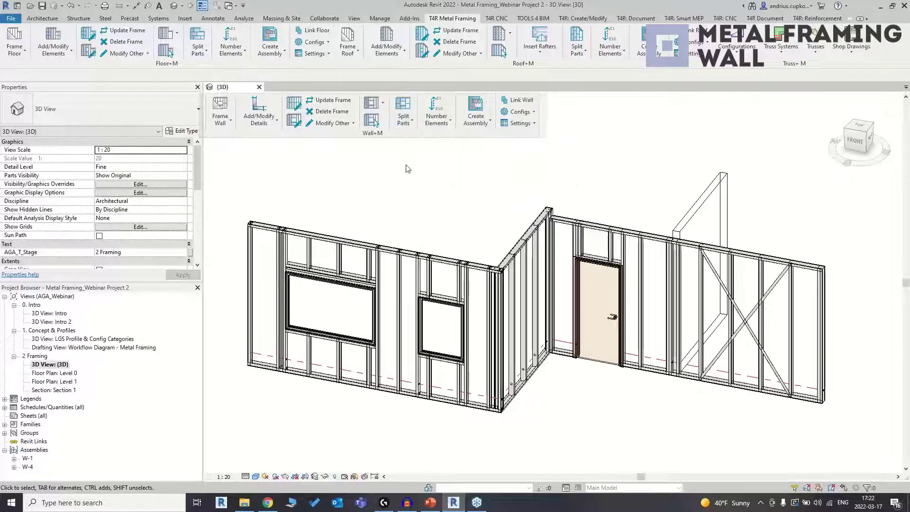
click(184, 175)
click(164, 176)
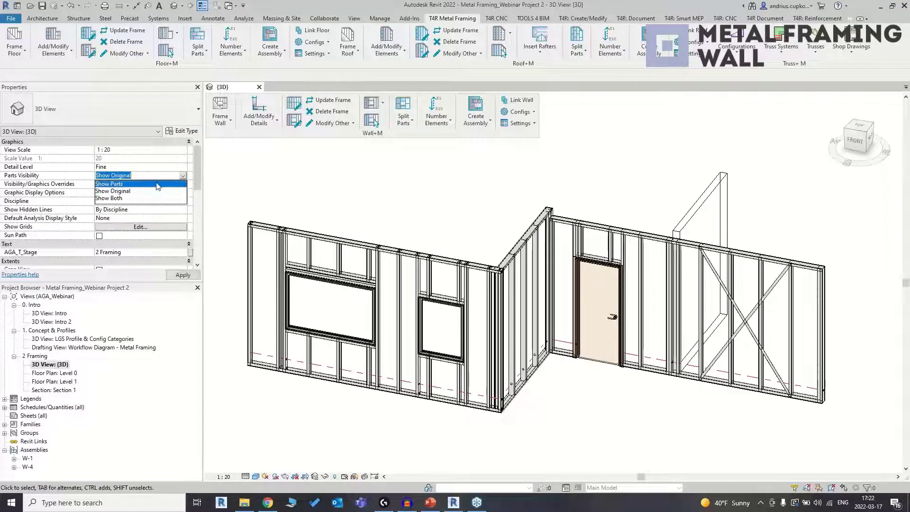
click(157, 183)
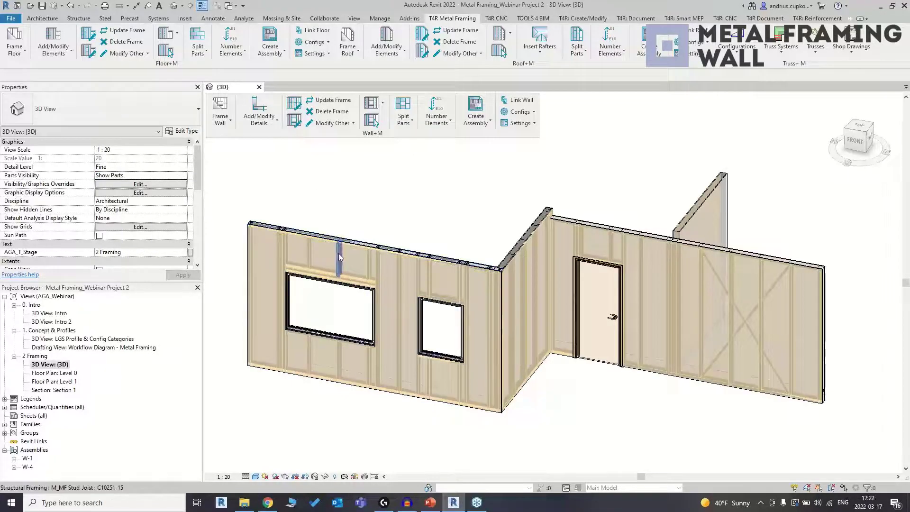
Step: Select the exterior layer part of the window wall to inspect it, and clear the selection
scroll(337, 255, up, 5)
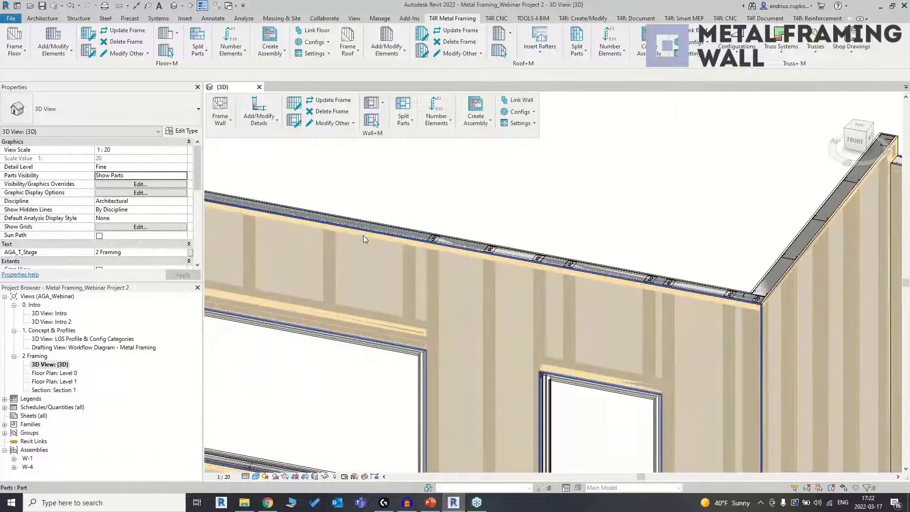
click(365, 234)
scroll(512, 190, down, 1)
scroll(512, 189, down, 3)
mouse_move(532, 183)
shift+middle_down()
mouse_move(533, 194)
mouse_move(516, 176)
shift+middle_up()
click(517, 176)
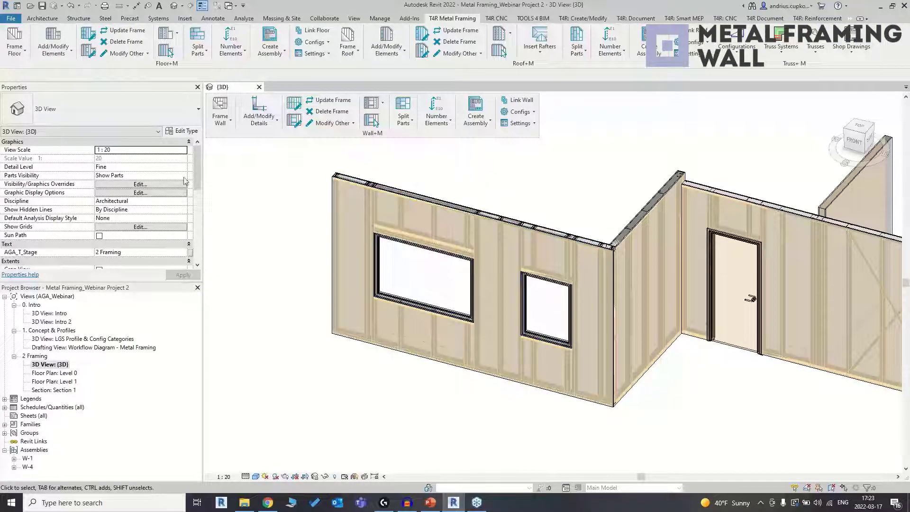
Step: Review the Link Wall layer settings of the Ext - 16+107+13 C+U wall type and open the Sheathing Configuration
click(505, 100)
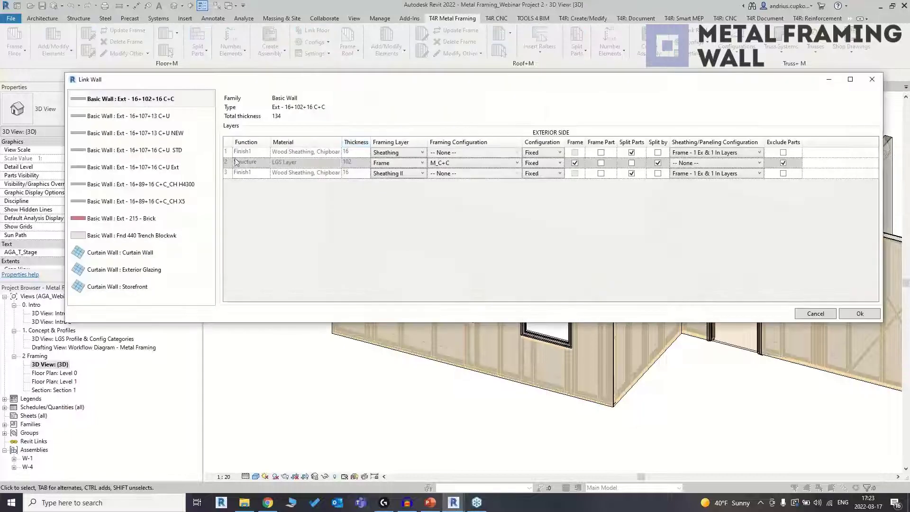
click(184, 116)
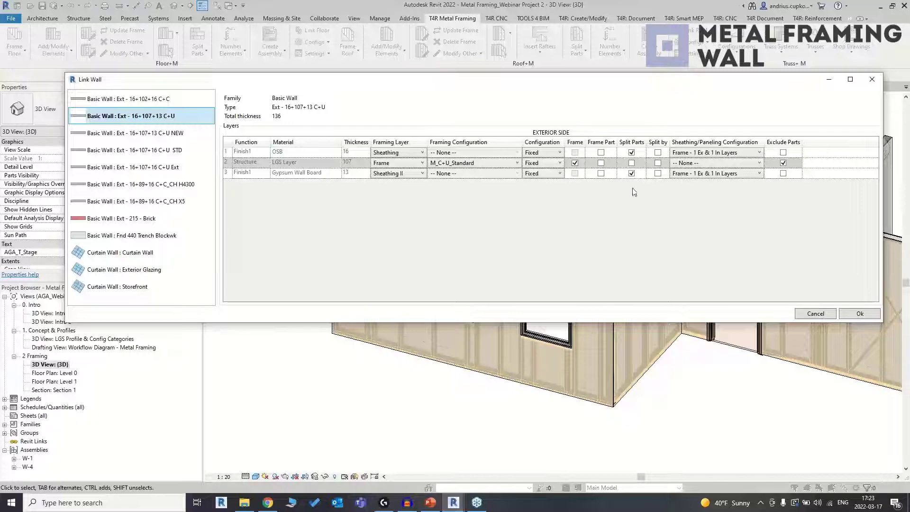
click(871, 79)
click(525, 113)
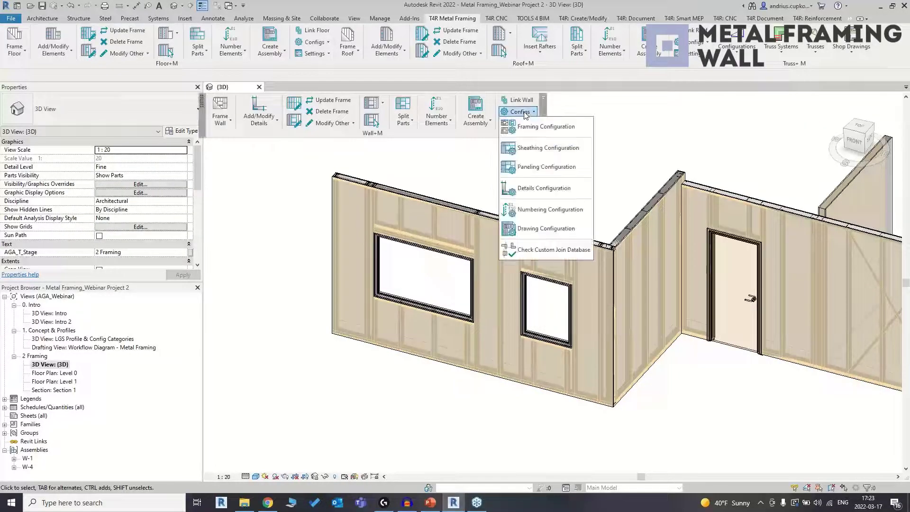
click(577, 150)
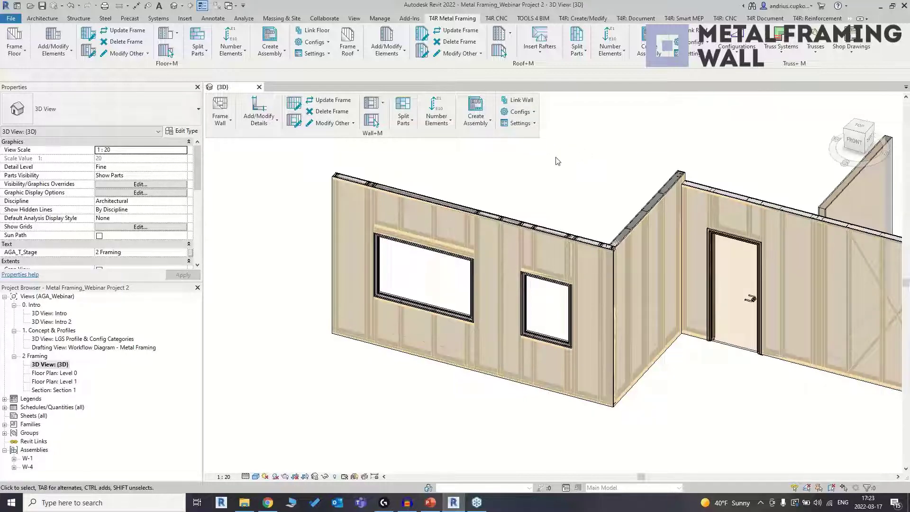
Step: Select the window wall's exterior layer part and split the wall's layer parts into sheathing panels
scroll(557, 161, up, 1)
click(480, 240)
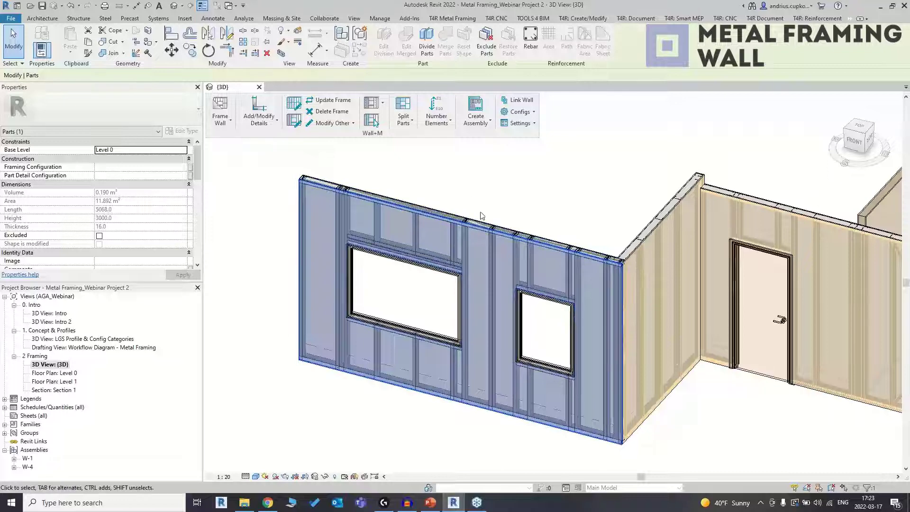
click(412, 112)
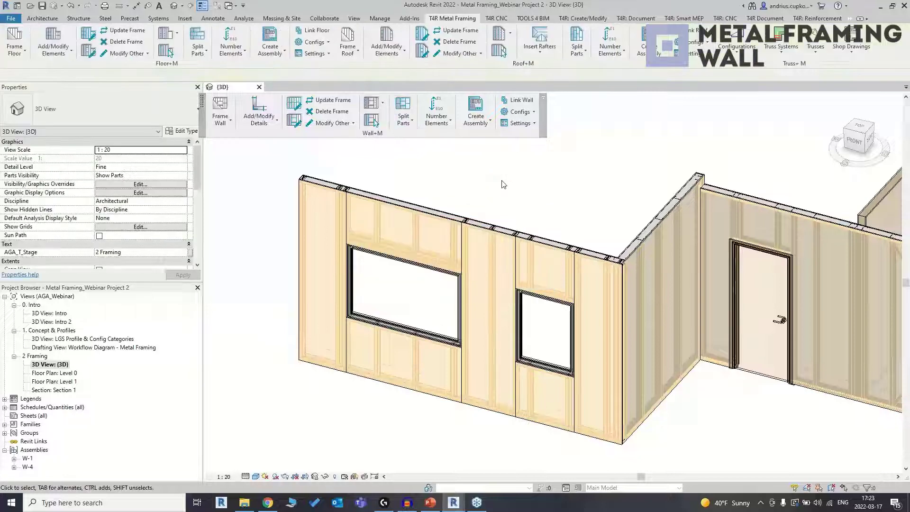
Step: Inspect the split exterior panels of the window wall, including the one above the large window and the end panel
click(480, 251)
click(389, 223)
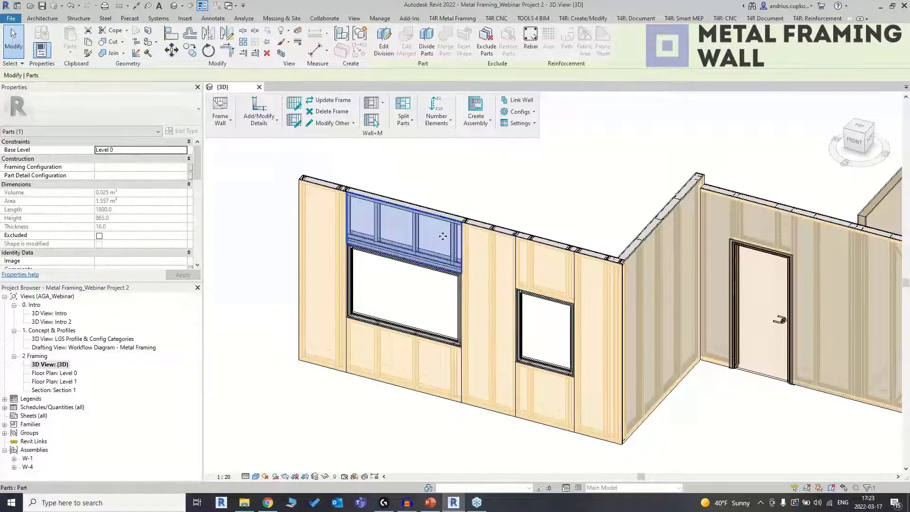
click(314, 228)
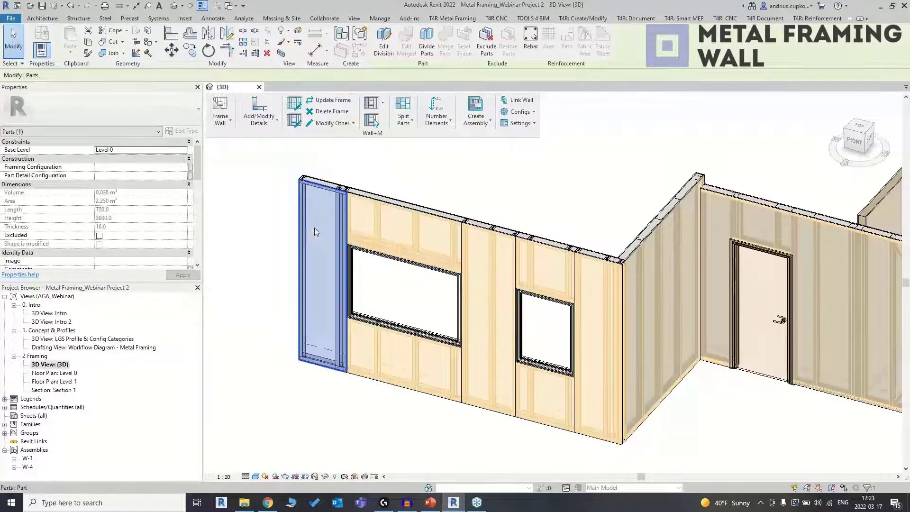
Step: Inspect the split interior panels on the back of the window wall, including the end panel and the one between the windows
click(528, 274)
shift+middle_drag(528, 274, 689, 191)
click(706, 235)
middle_drag(706, 234, 702, 261)
click(644, 264)
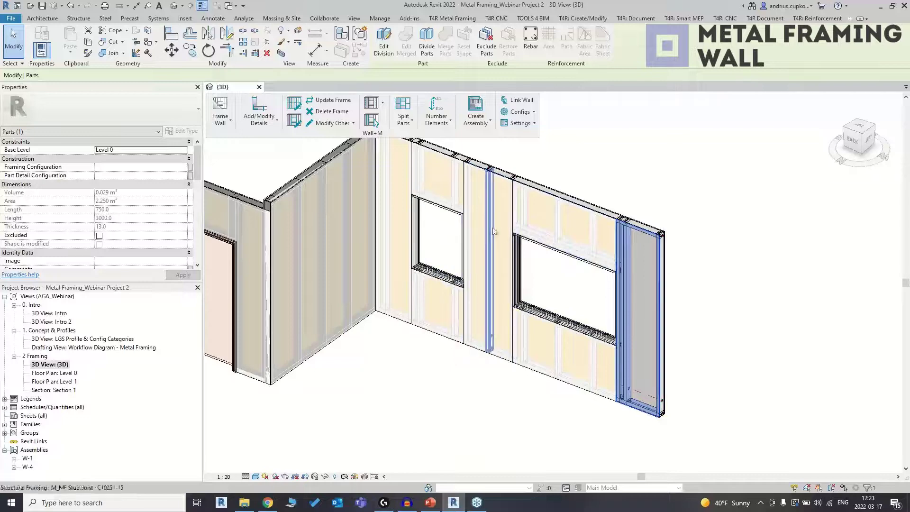
middle_drag(561, 223, 573, 261)
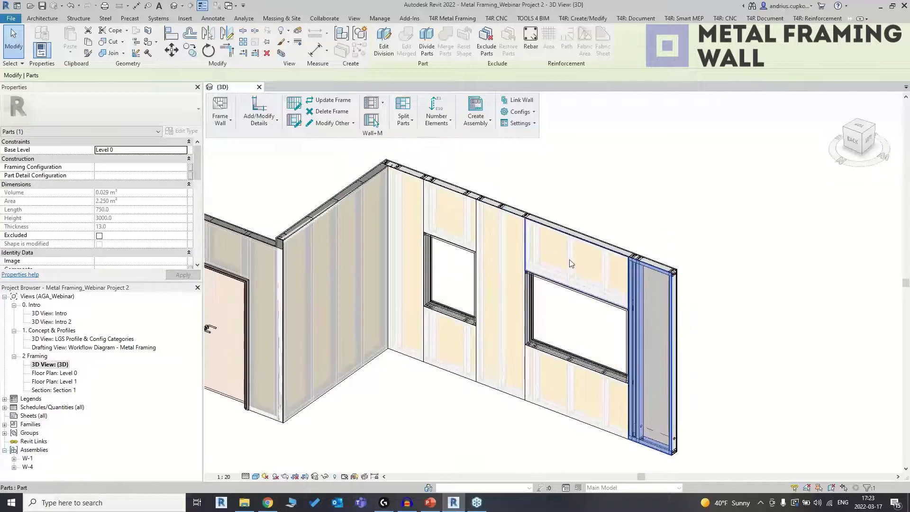
click(630, 213)
click(511, 240)
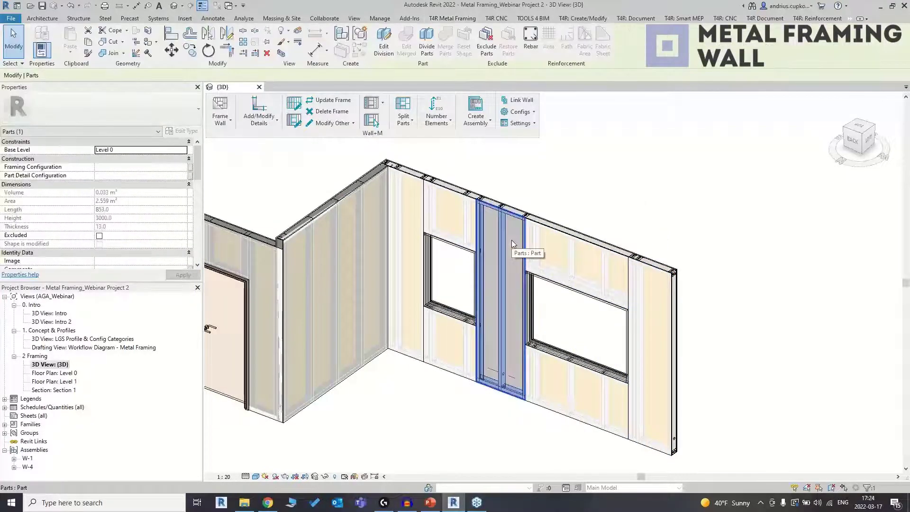
shift+middle_drag(511, 240, 619, 339)
click(650, 397)
middle_drag(546, 293, 531, 288)
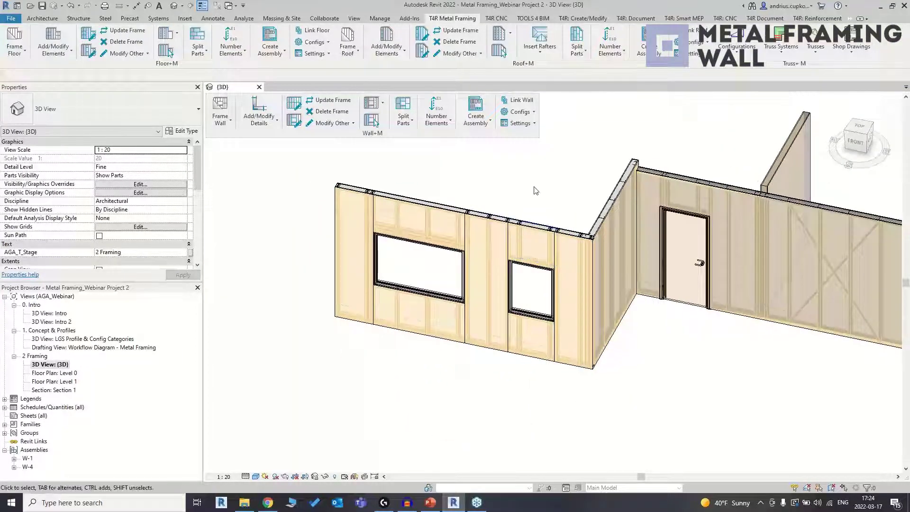
middle_drag(534, 187, 528, 186)
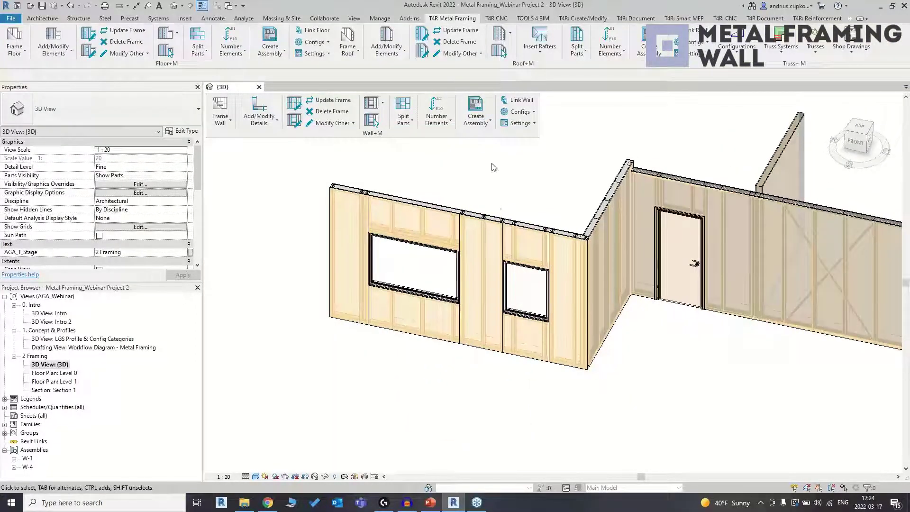
Step: Number the walls with the Wall+M Number Walls command
click(481, 124)
click(481, 124)
click(440, 126)
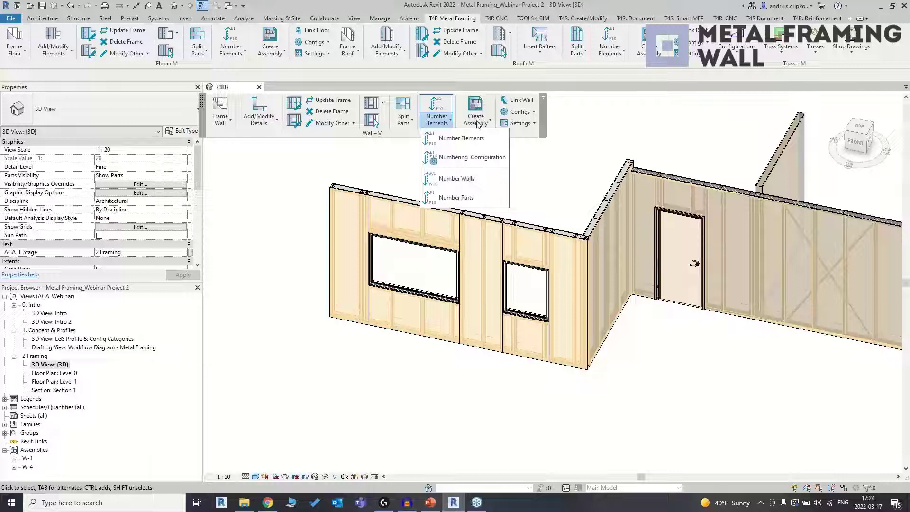
click(492, 180)
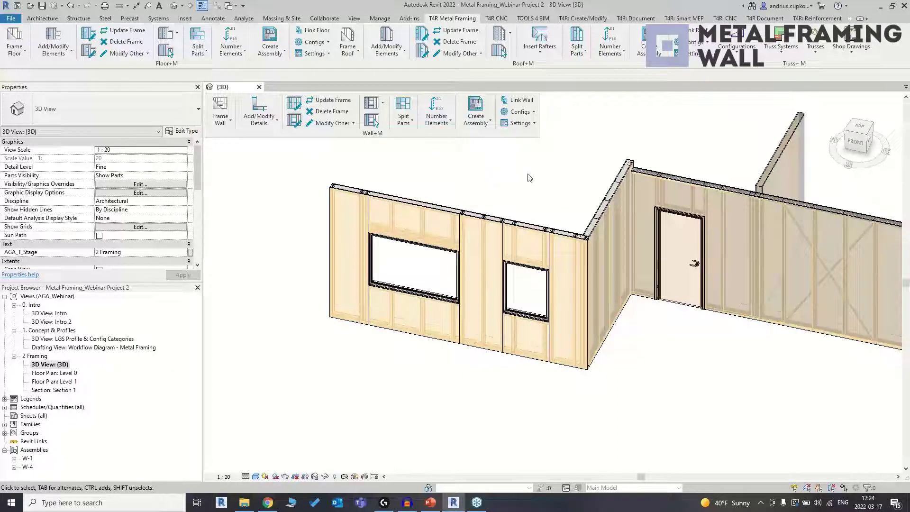
Step: Number the wall framing elements with the Number Elements command
click(435, 124)
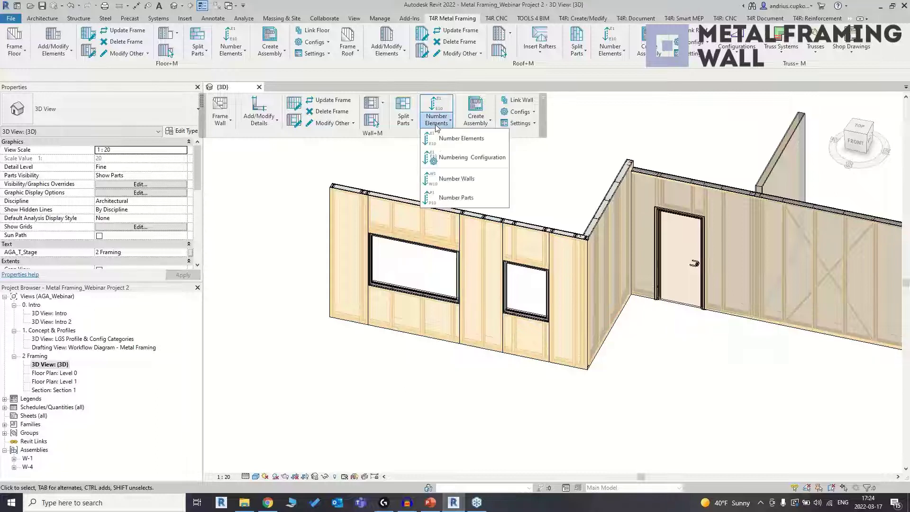
click(488, 142)
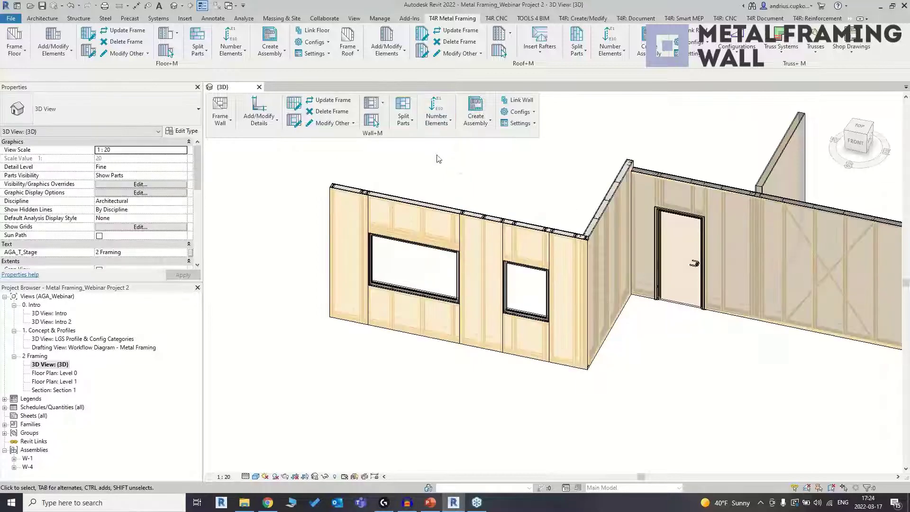
click(442, 222)
click(420, 147)
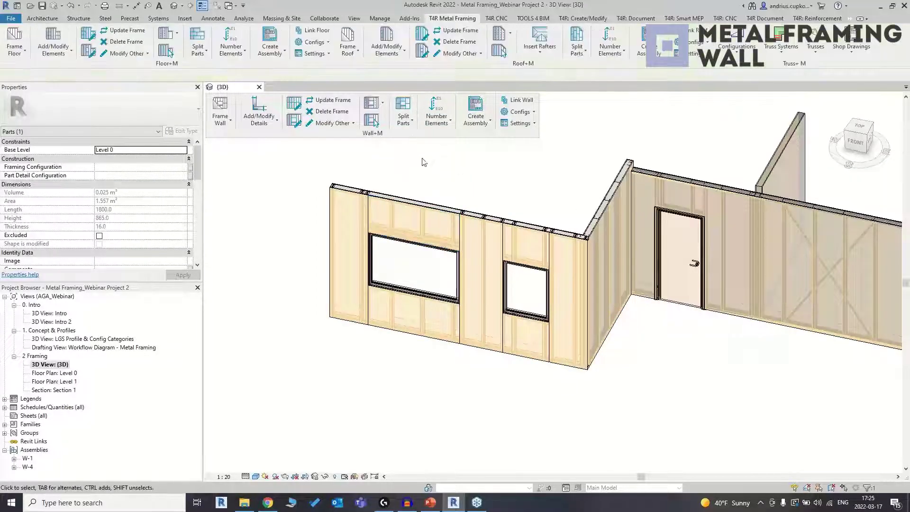
Step: Number the sheathing panels with the Number Parts command
click(405, 124)
click(437, 121)
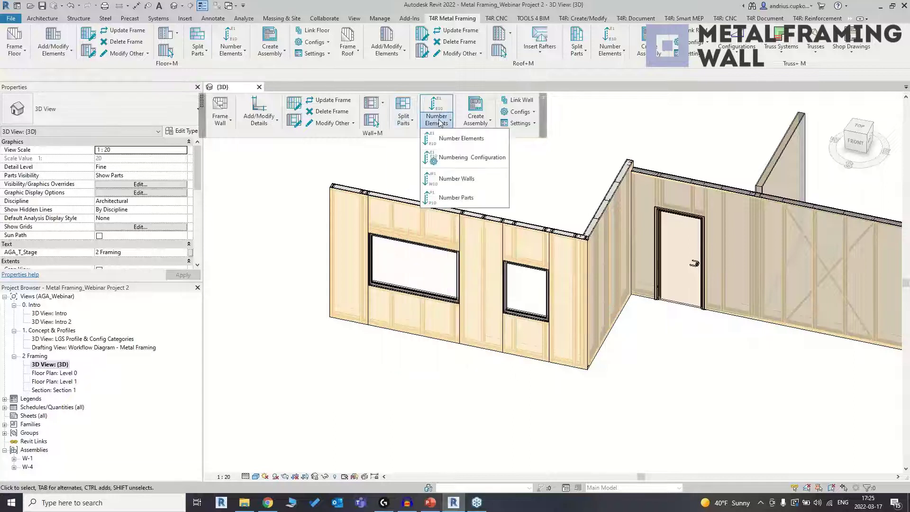
click(485, 198)
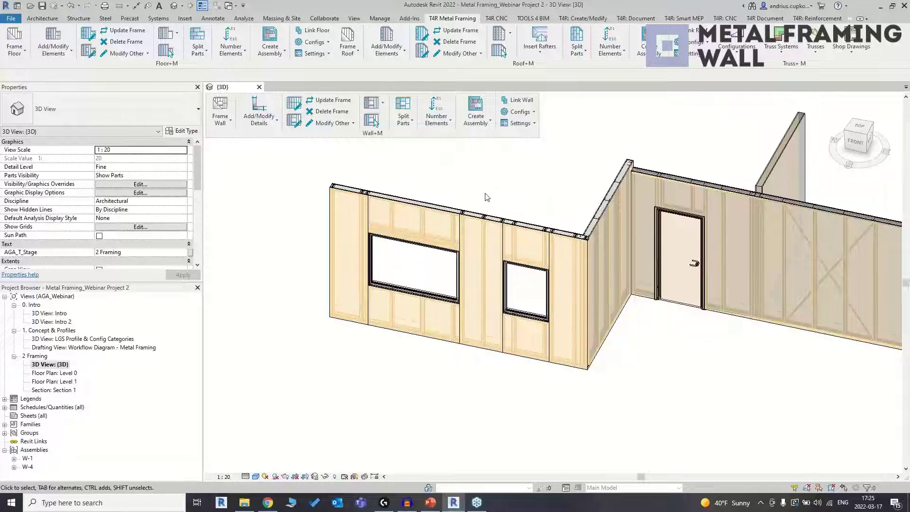
click(436, 118)
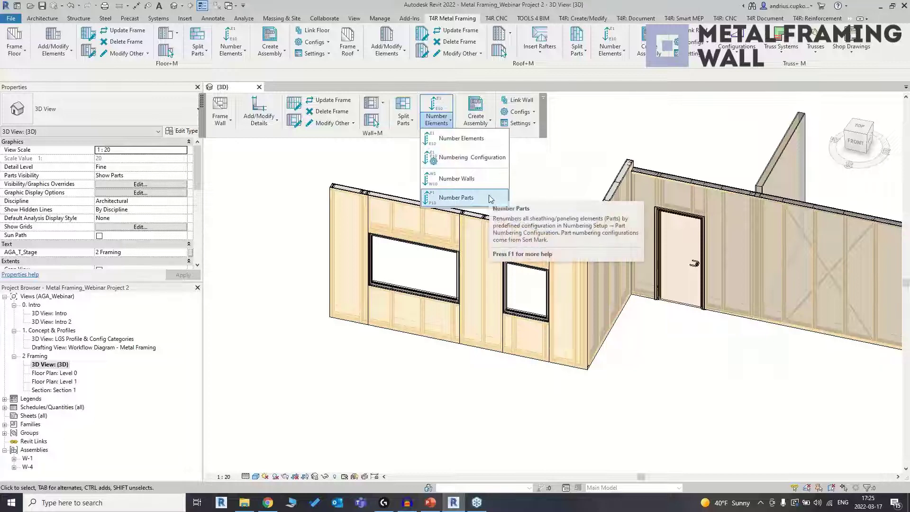
click(551, 184)
middle_drag(547, 187, 539, 187)
scroll(539, 191, up, 1)
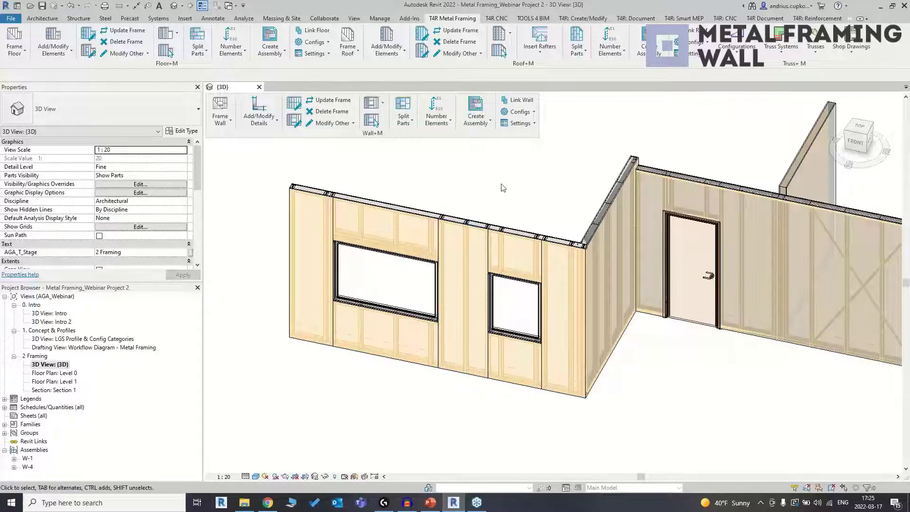
middle_drag(505, 190, 507, 190)
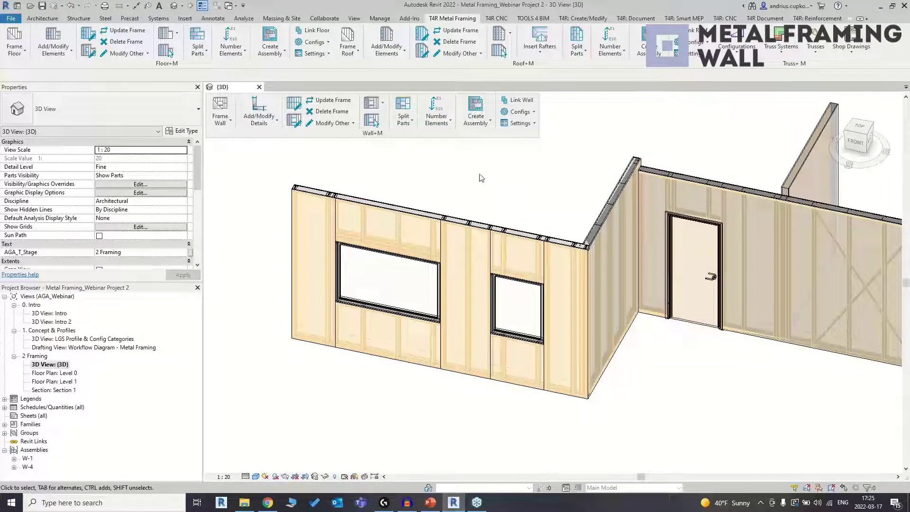
Step: Set the 3D view's parts visibility to Show Original so the walls are displayed without their split layers
click(183, 177)
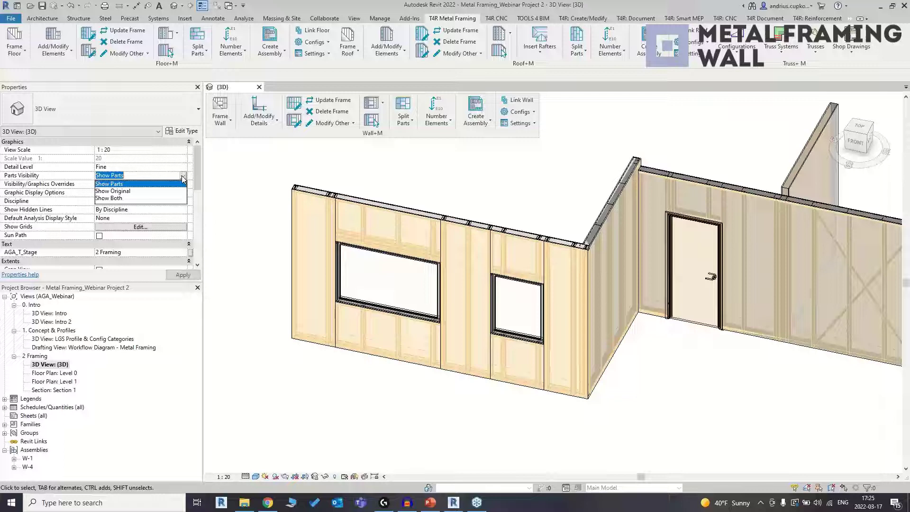
click(119, 191)
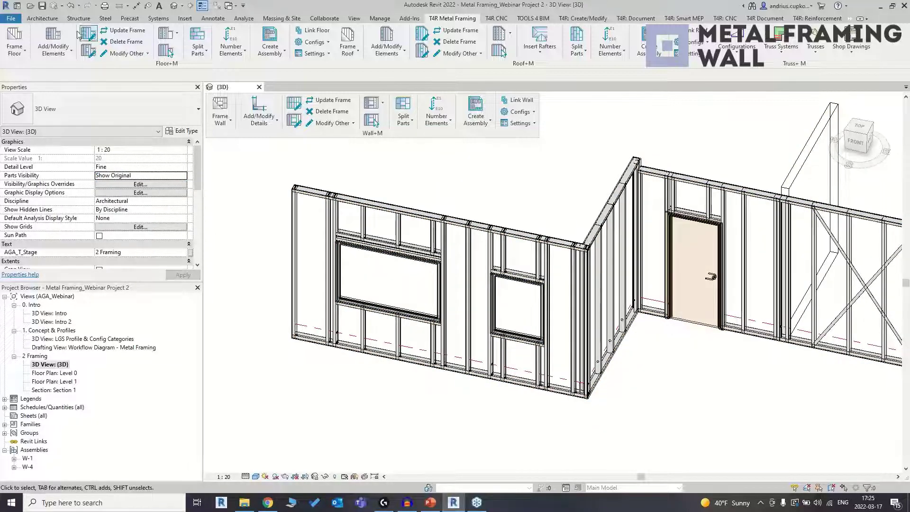
click(46, 19)
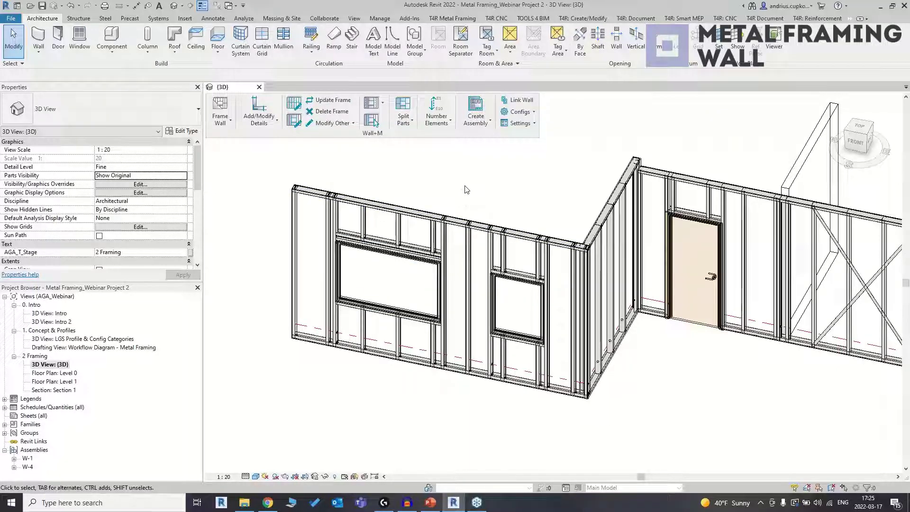
Step: Create a Revit assembly from the window wall with its framing, using the Structural Framing naming category and the type name W-2
drag(582, 198, 375, 253)
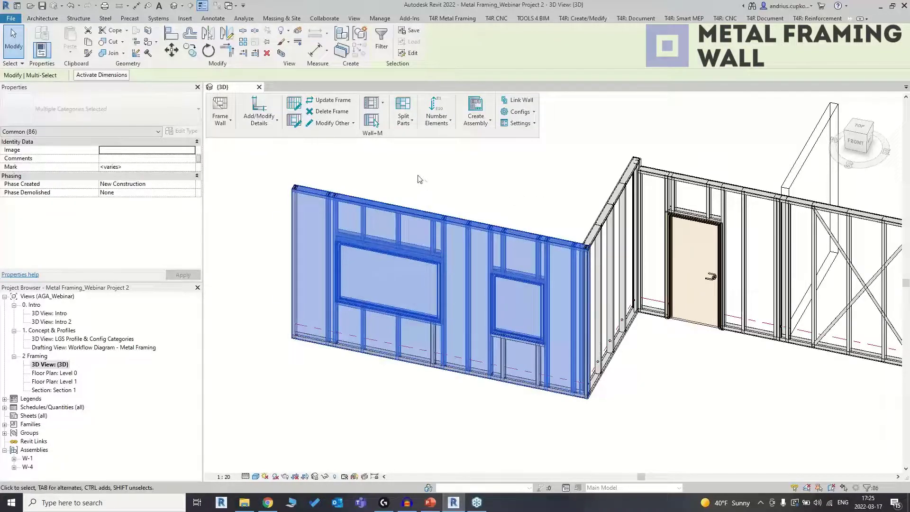
click(345, 35)
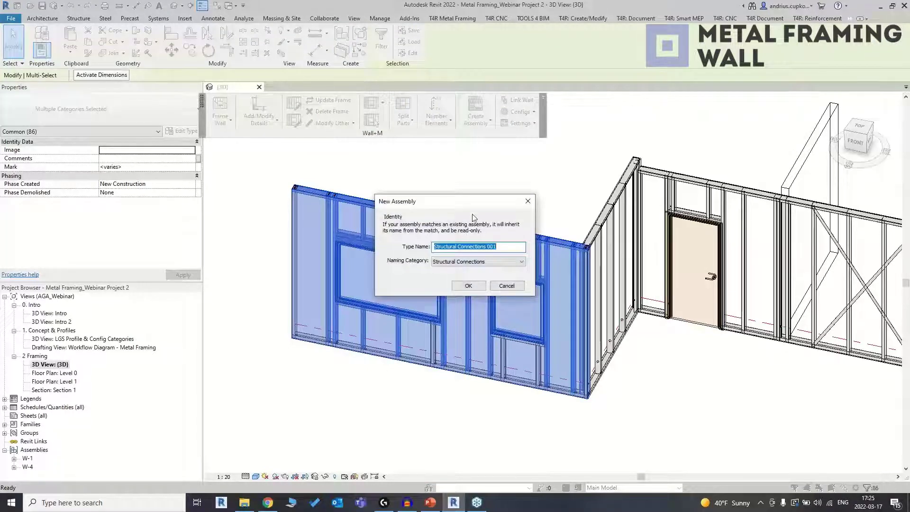
click(474, 262)
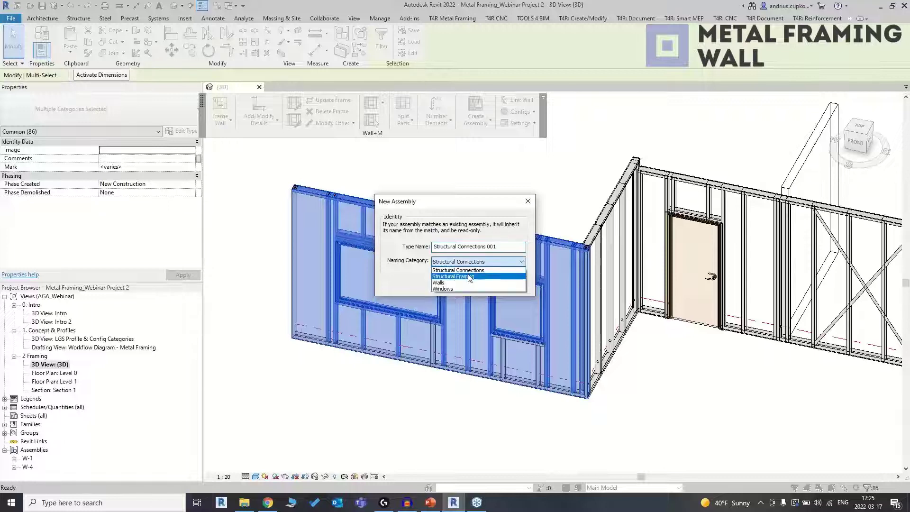
click(469, 276)
click(445, 247)
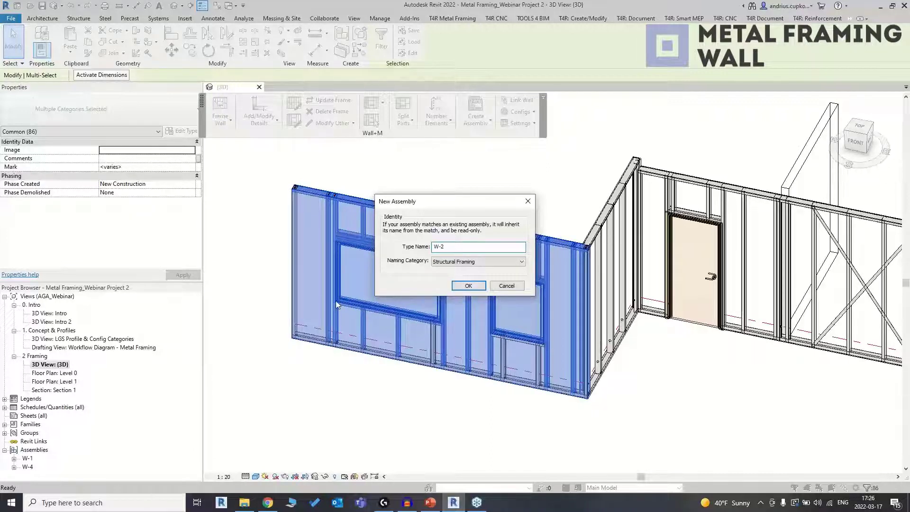
click(468, 285)
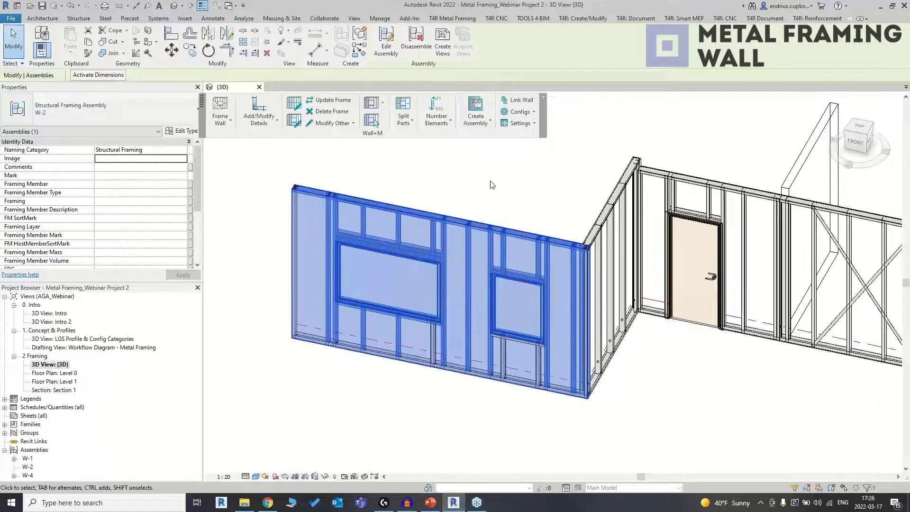
Step: Review the views and schedules that can be created for the W-2 assembly, and close the options without creating any
scroll(431, 321, up, 5)
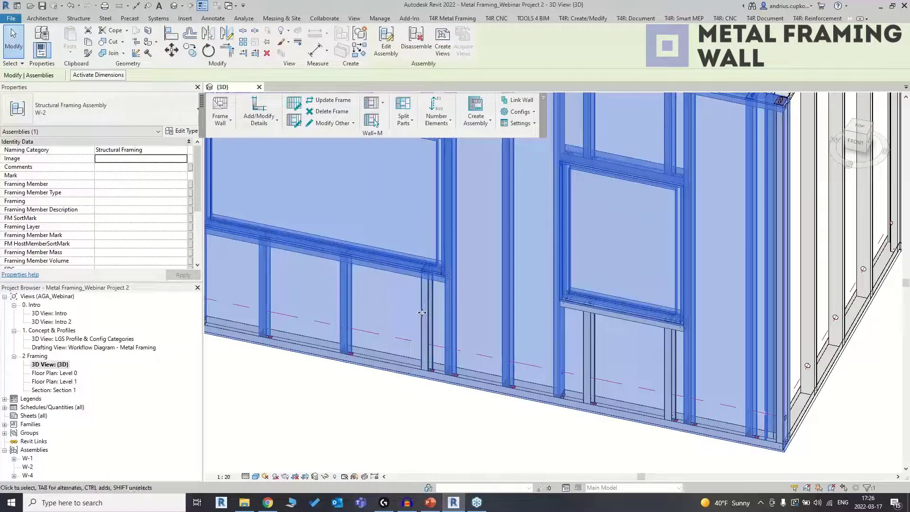
scroll(587, 354, down, 5)
scroll(587, 354, up, 3)
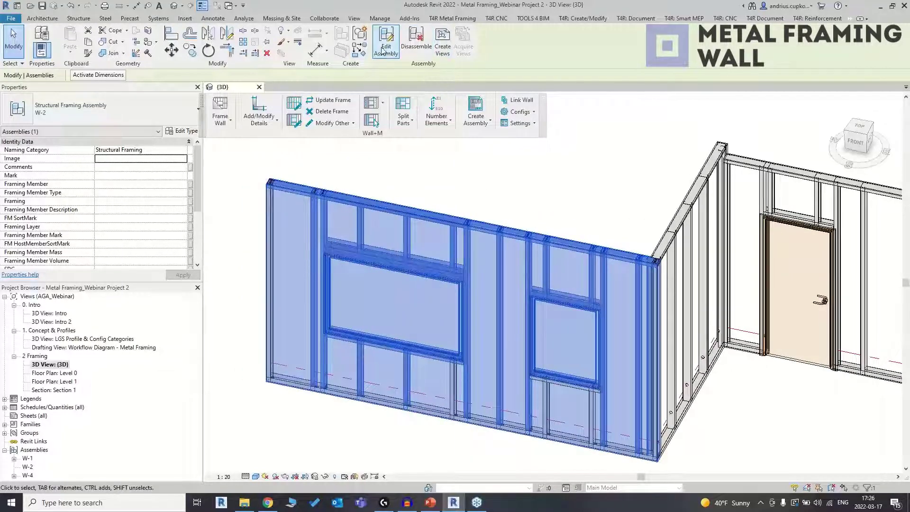
click(444, 47)
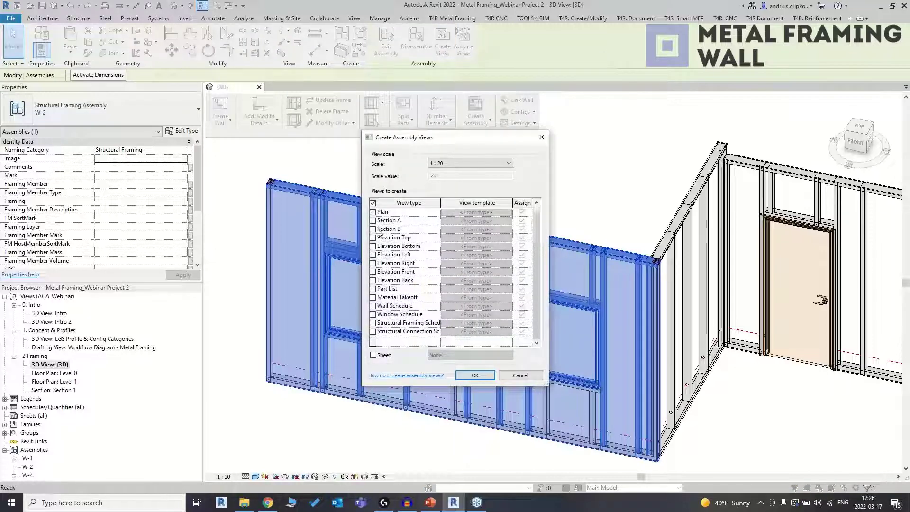
scroll(374, 231, down, 1)
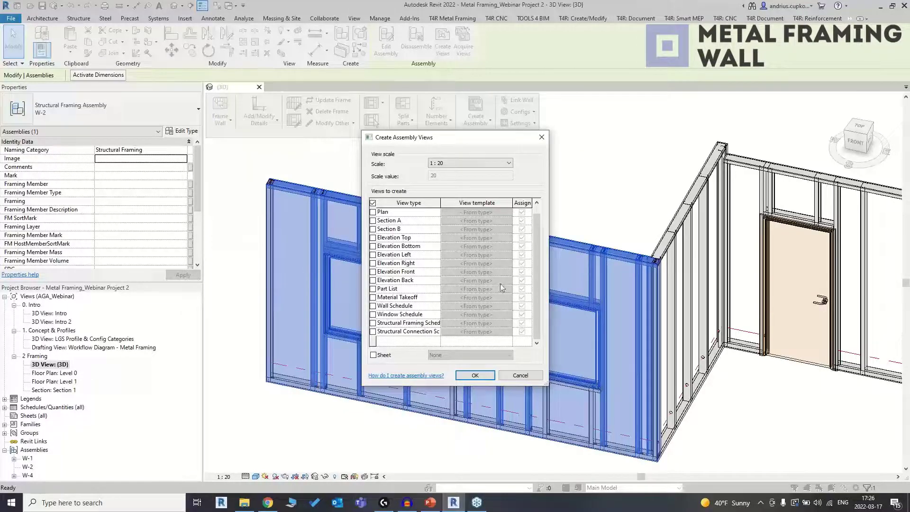
click(520, 376)
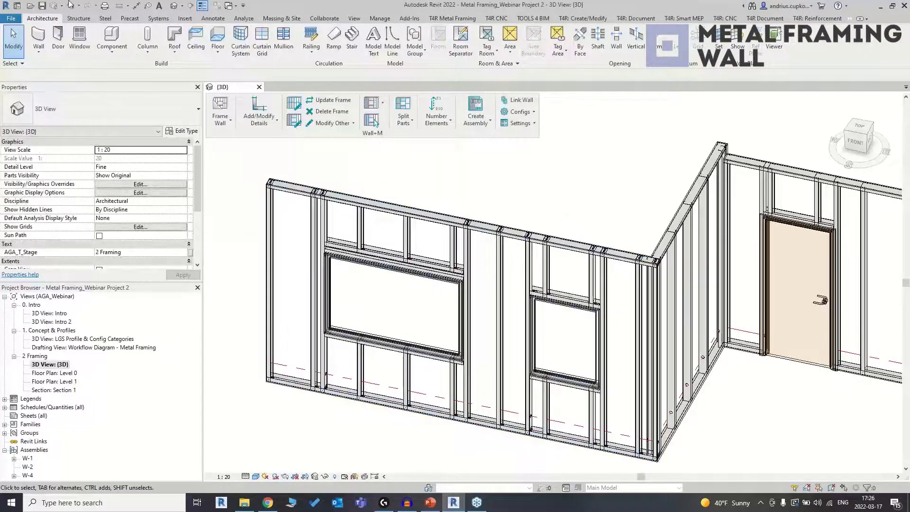
Step: Undo the creation of the W-2 assembly
click(79, 6)
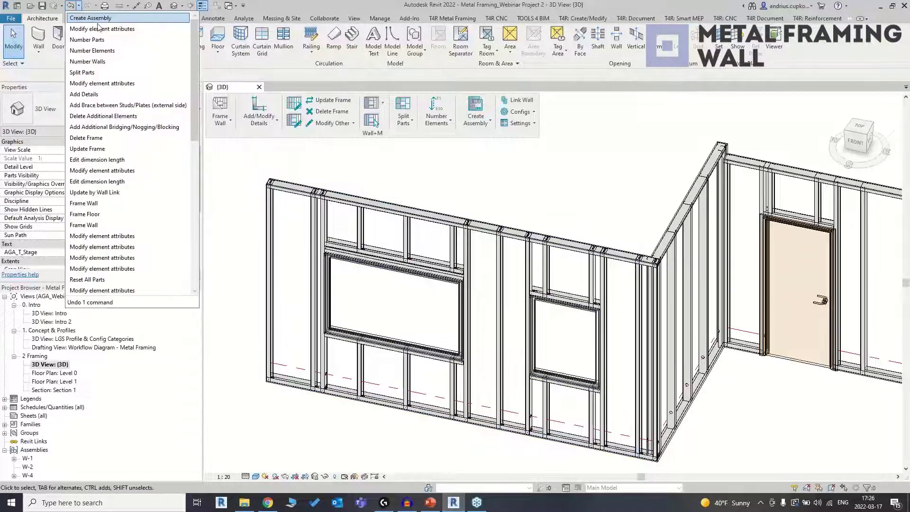
click(96, 18)
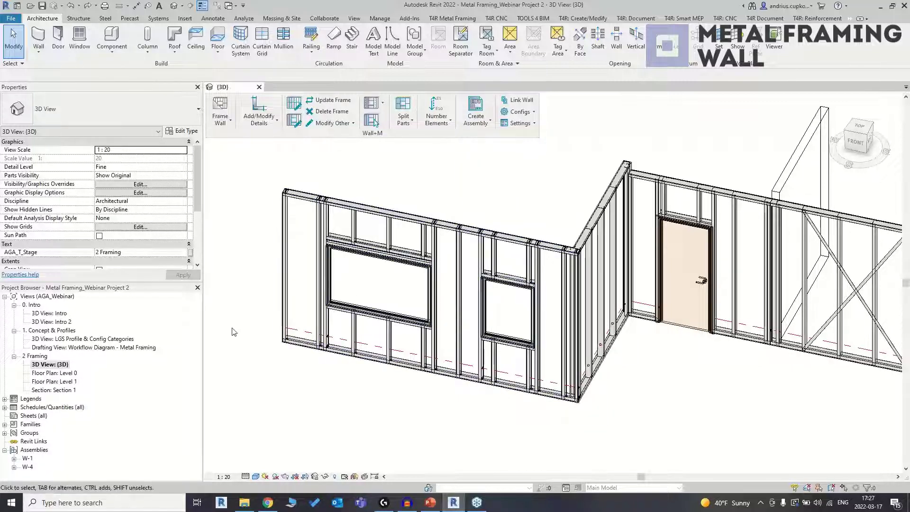
click(476, 124)
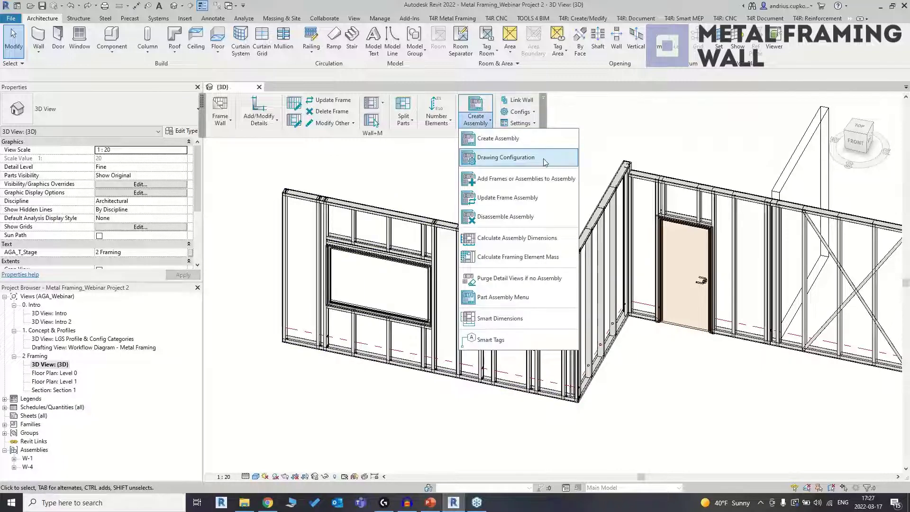
click(351, 176)
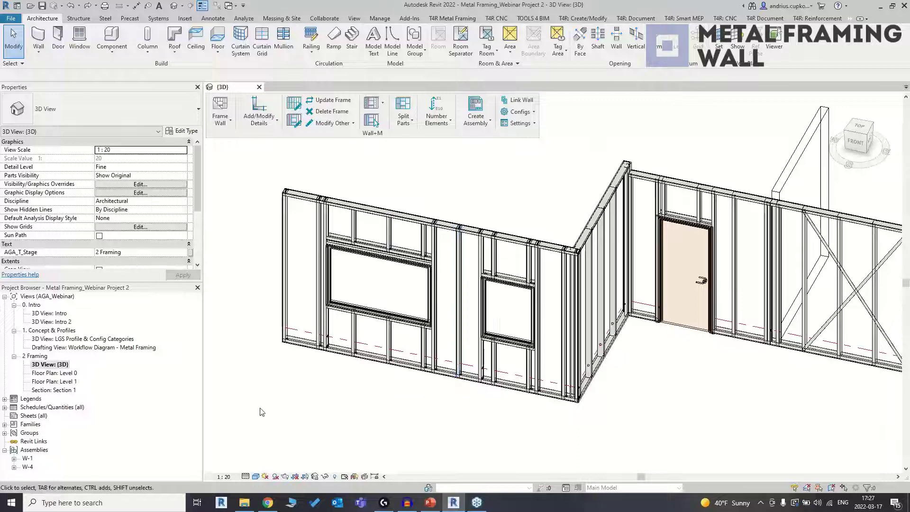
Step: Open the W-4 assembly's Assembly, Frame and Sheathing sheets to review their drawings and schedules
click(14, 467)
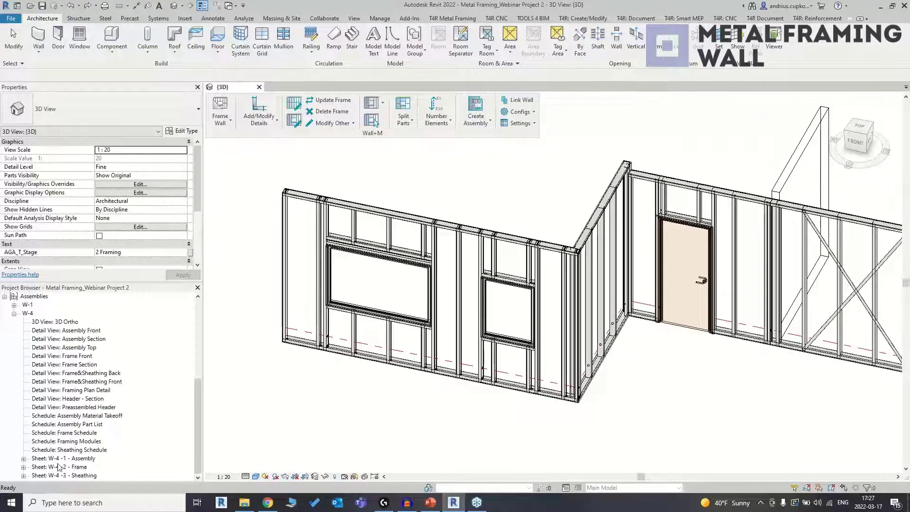
double_click(58, 459)
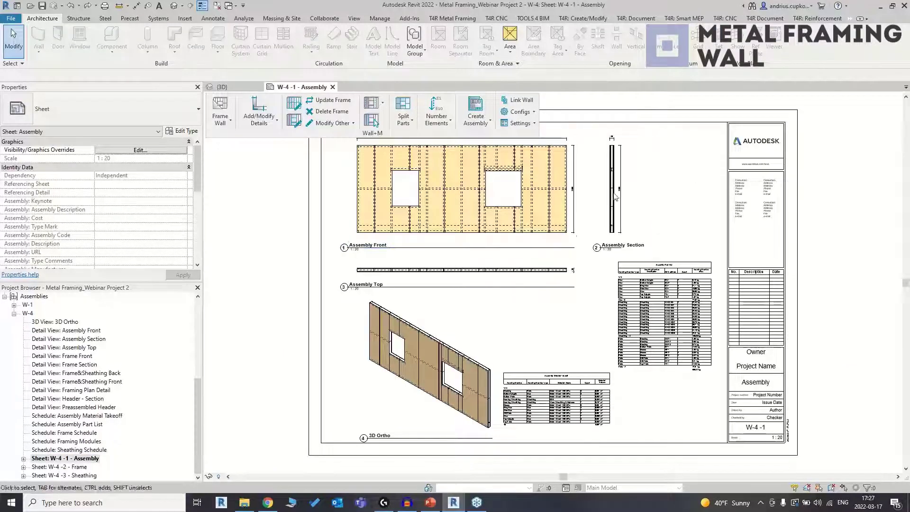
double_click(49, 467)
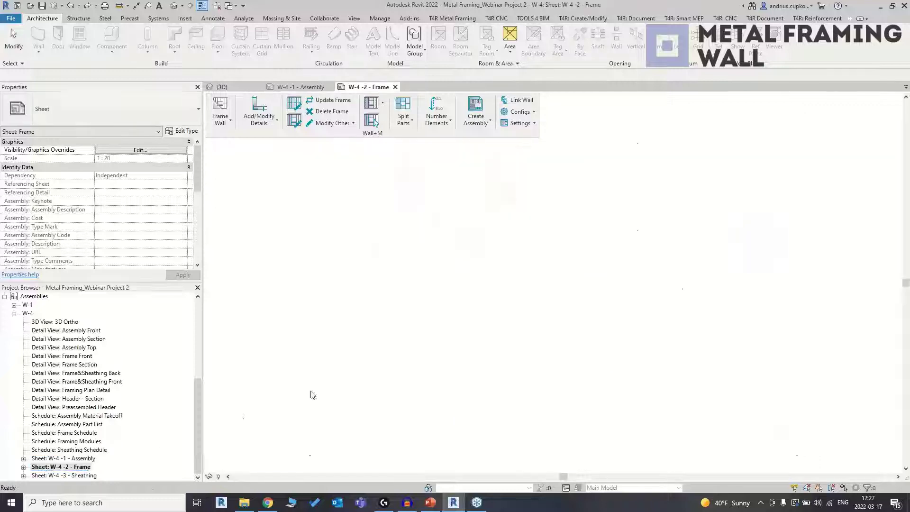
double_click(80, 475)
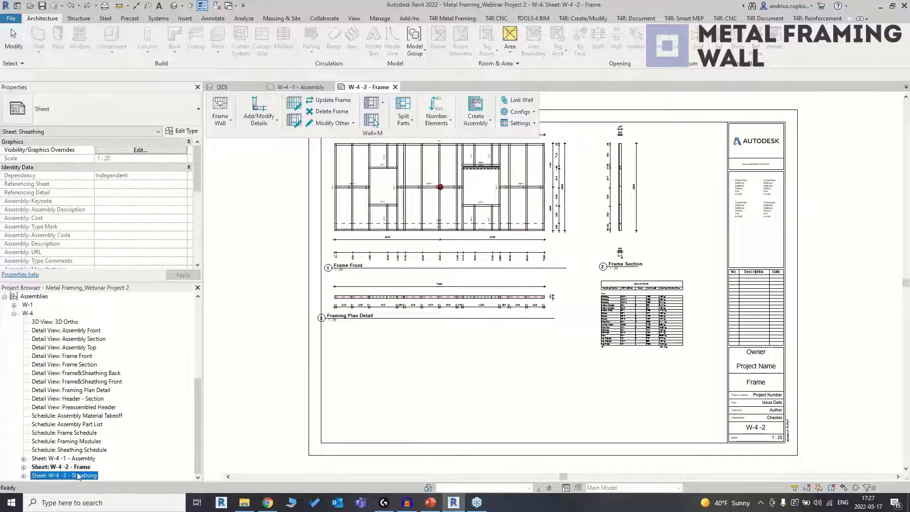
double_click(28, 313)
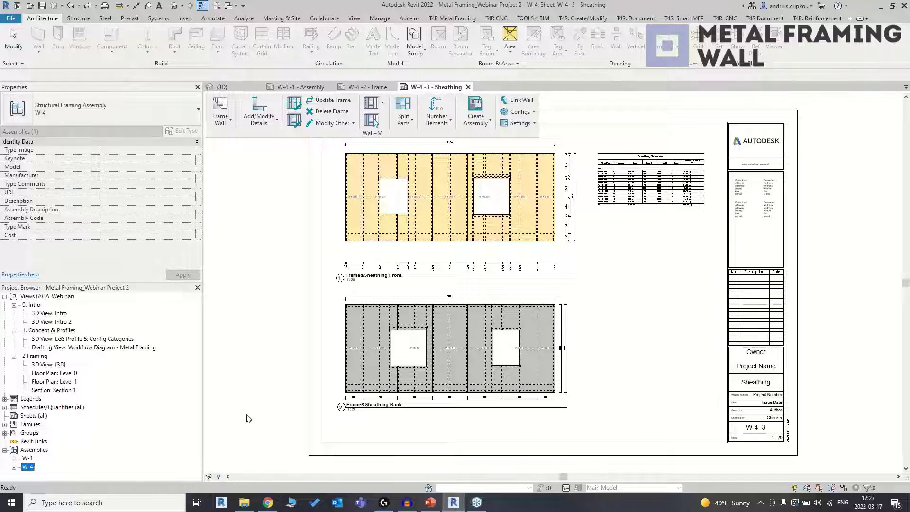
click(286, 240)
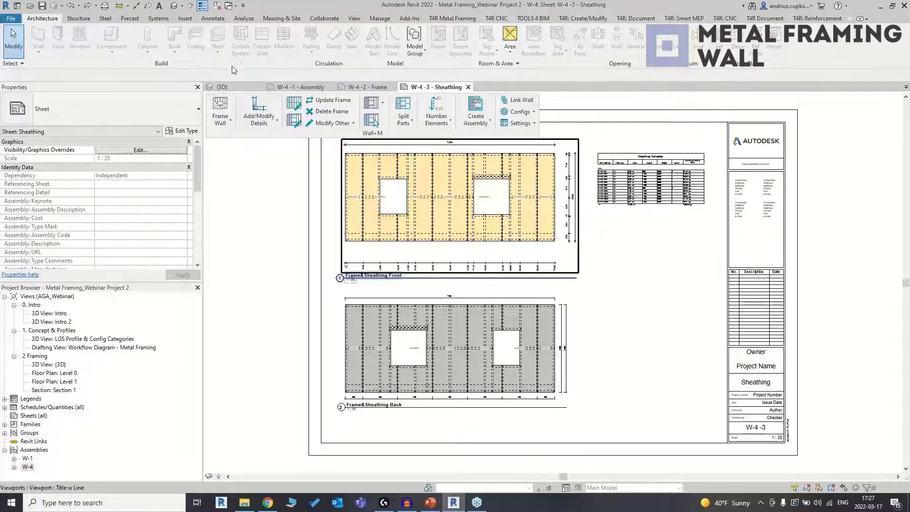
Step: Create a Wall+M assembly with views, schedules and sheets from the window wall's frame in the 3D view
click(240, 86)
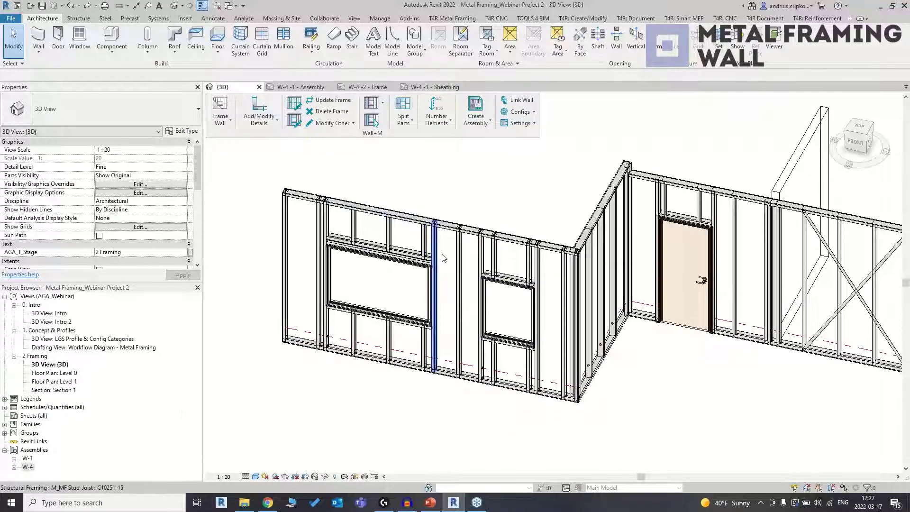
click(457, 251)
click(476, 116)
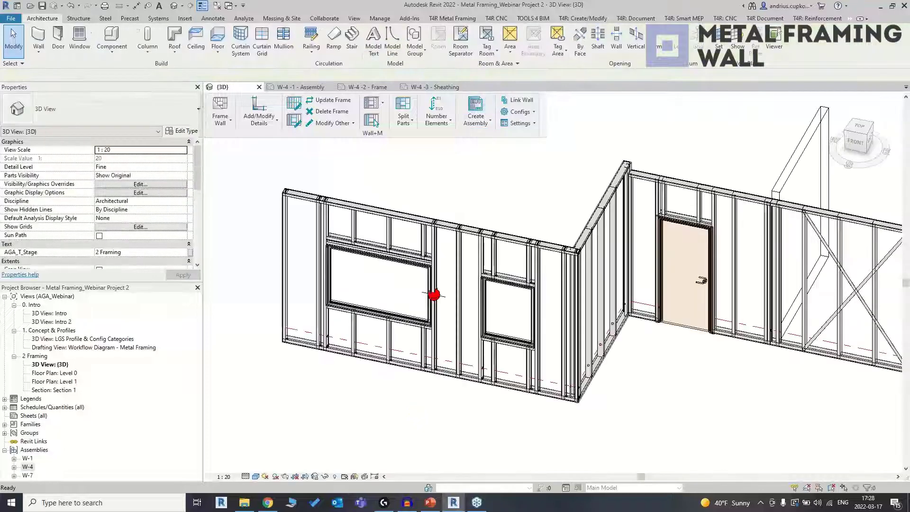
Step: Open the W-7-1 Assembly sheet and examine its wall views, 3D view and schedules
click(14, 476)
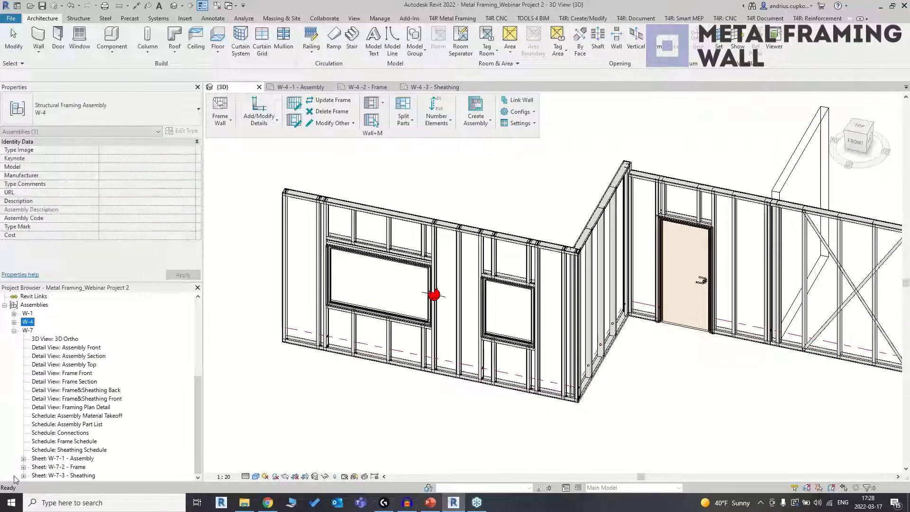
click(62, 458)
double_click(66, 462)
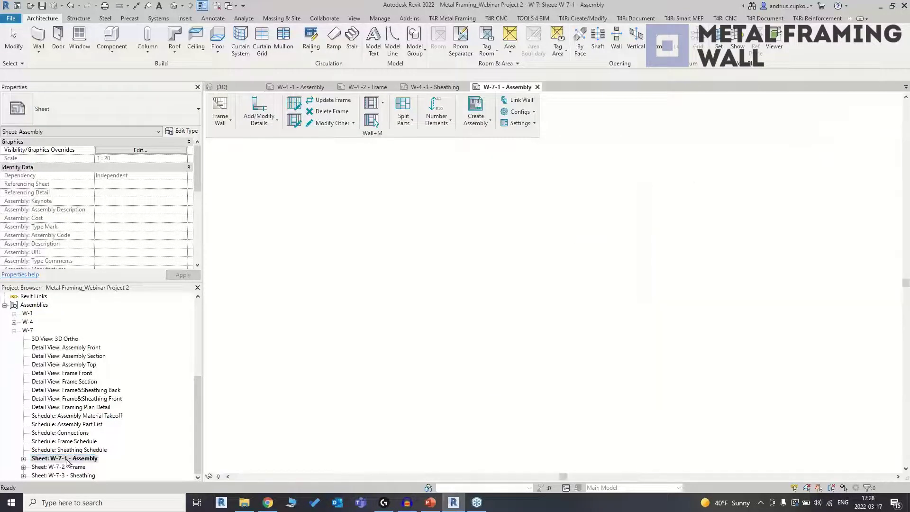
middle_drag(512, 279, 484, 283)
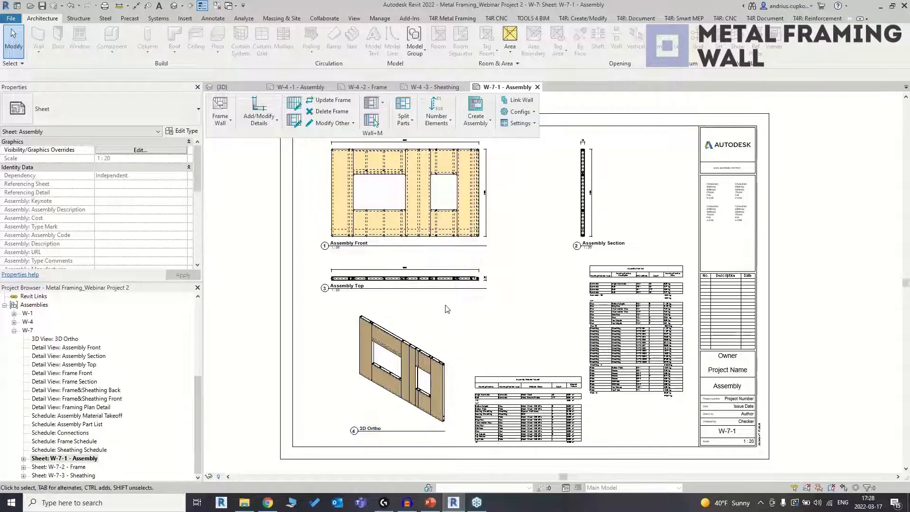
scroll(567, 398, up, 2)
scroll(385, 358, down, 4)
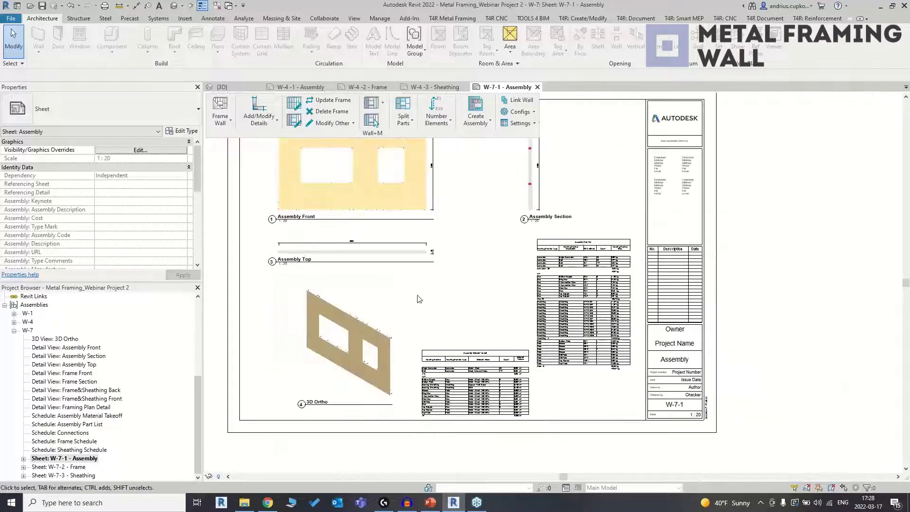
Step: Open the W-7-2 Frame and W-7-3 Sheathing sheets and examine the dimensioned frame, the sheathing views and their tags
click(71, 467)
double_click(71, 469)
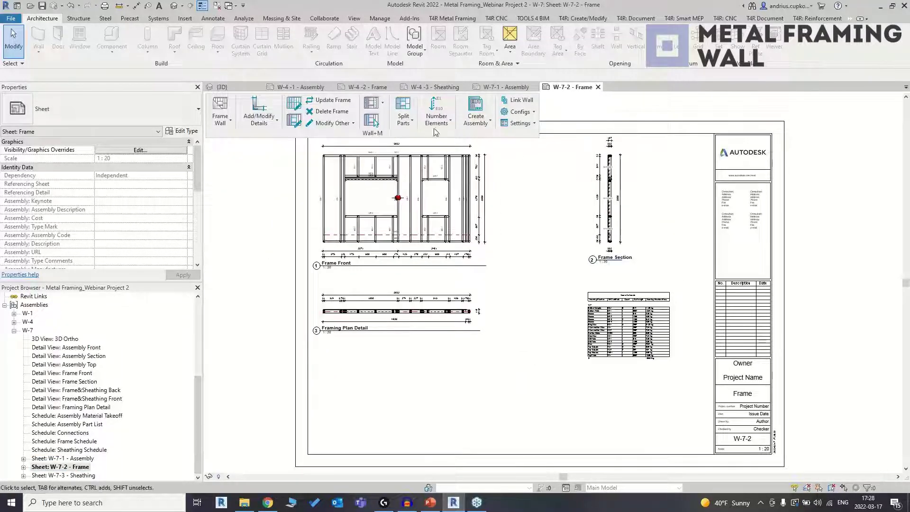
click(28, 329)
click(71, 475)
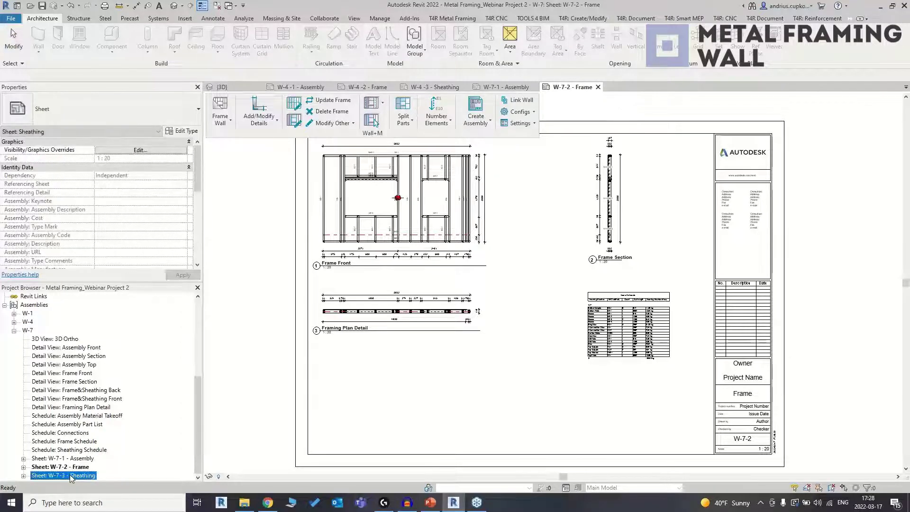
double_click(71, 475)
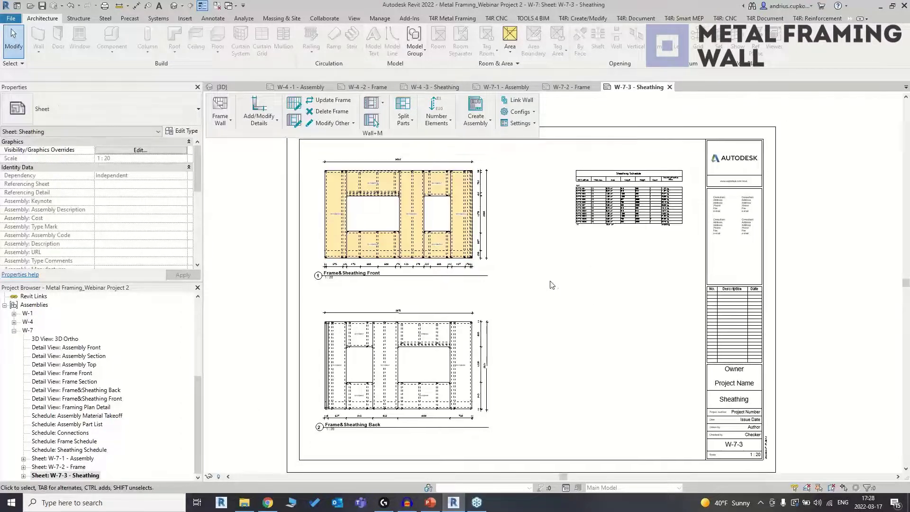
scroll(502, 312, up, 1)
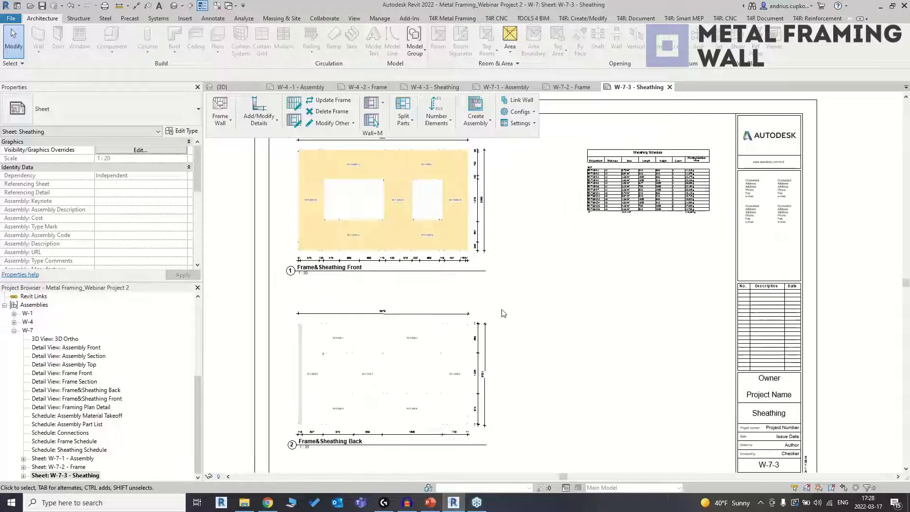
scroll(403, 197, up, 4)
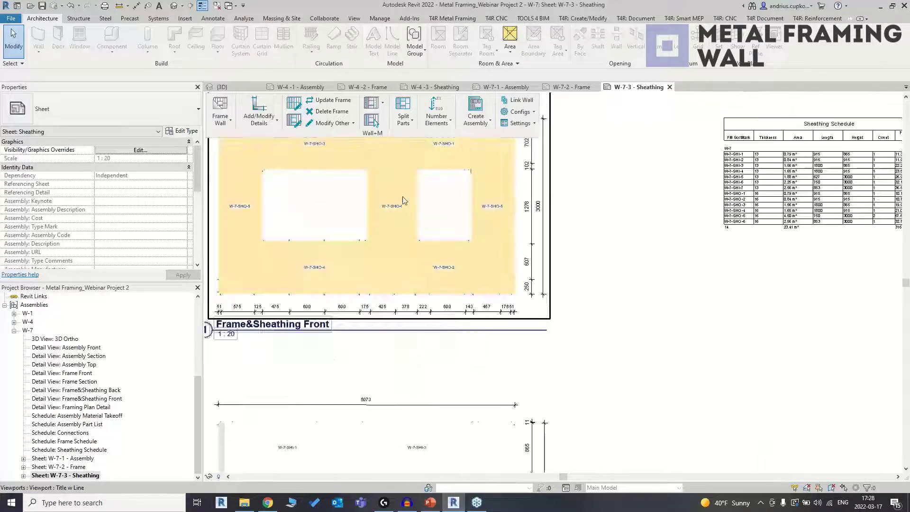
scroll(392, 208, down, 3)
middle_drag(559, 239, 554, 241)
scroll(661, 204, down, 3)
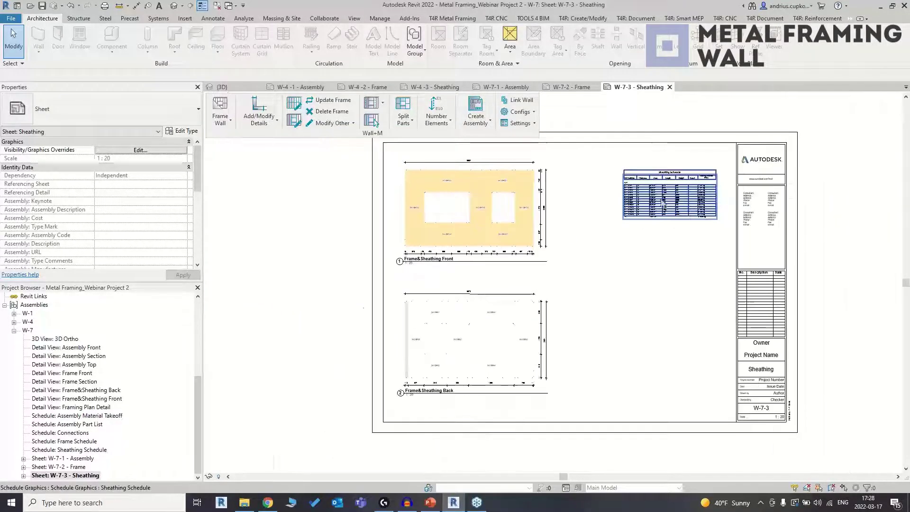
Step: Return to the 3D view of all framed walls and collapse the W-7 assembly's list of views and sheets
click(253, 88)
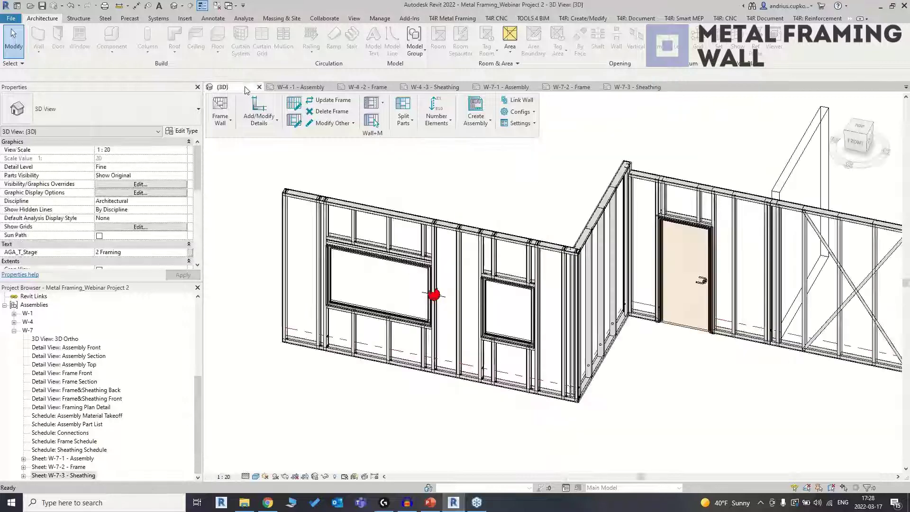
scroll(524, 206, down, 4)
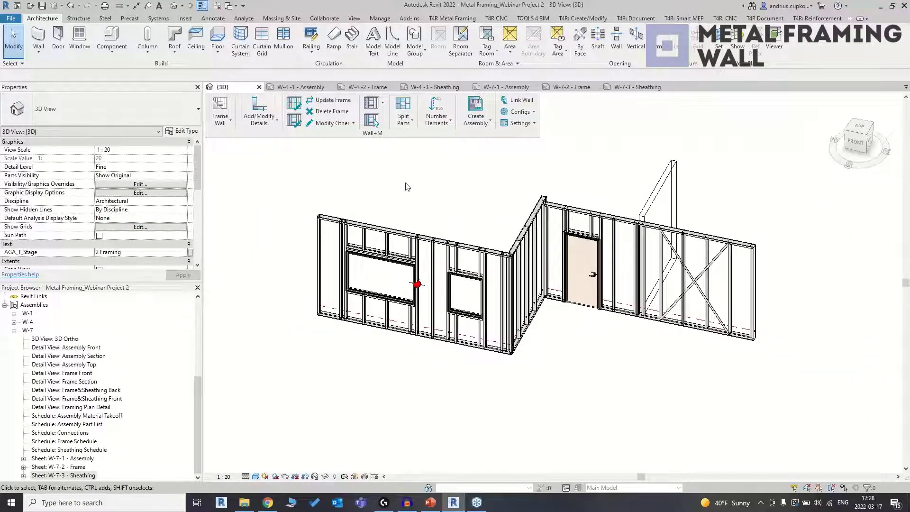
click(14, 330)
click(405, 404)
middle_drag(456, 351, 442, 371)
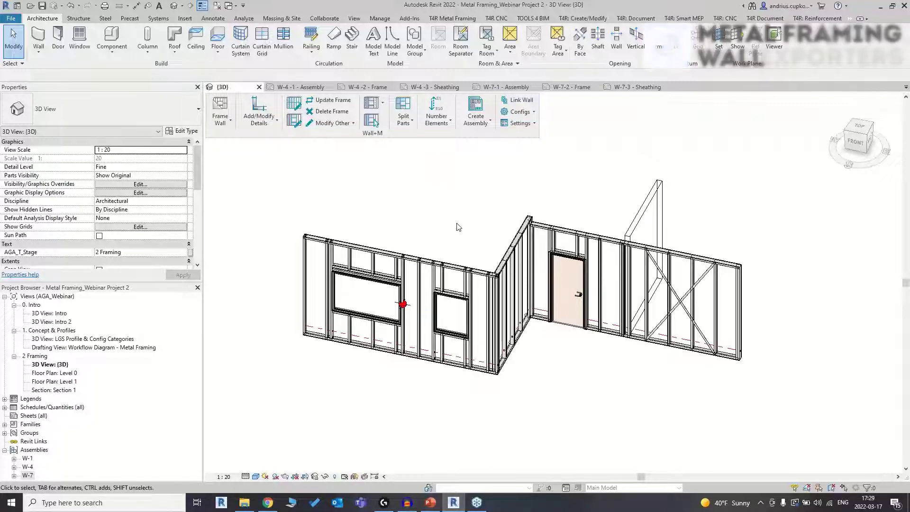
Step: Review the default CNC types available in the CNC Metal Exporter, and keep Howick CNC Configuration CSV2 selected
click(505, 19)
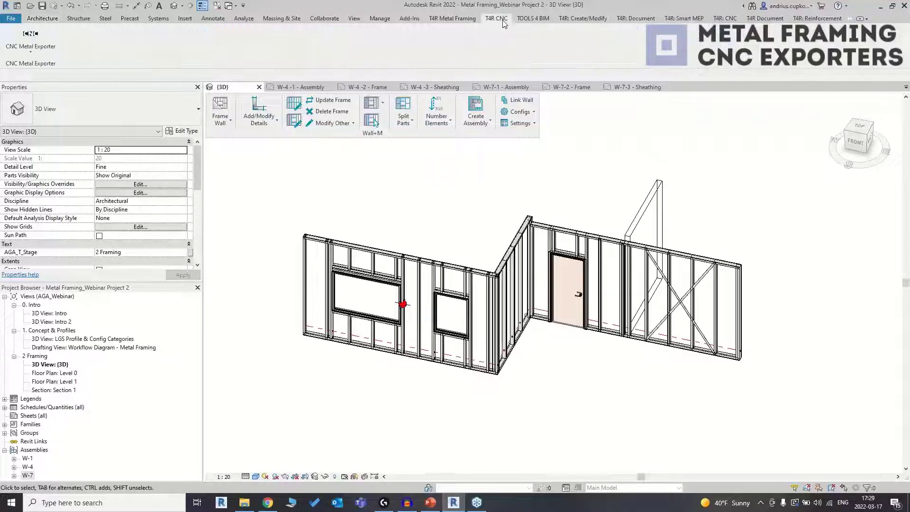
click(32, 52)
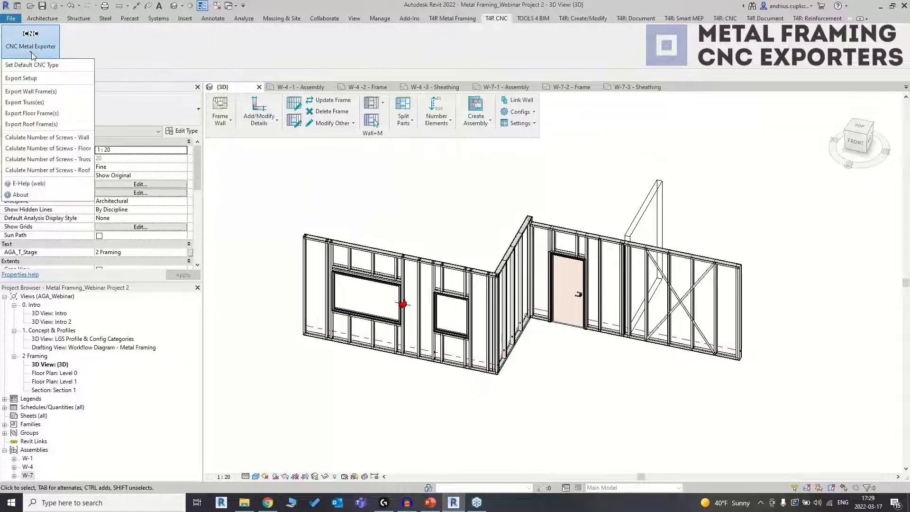
click(59, 65)
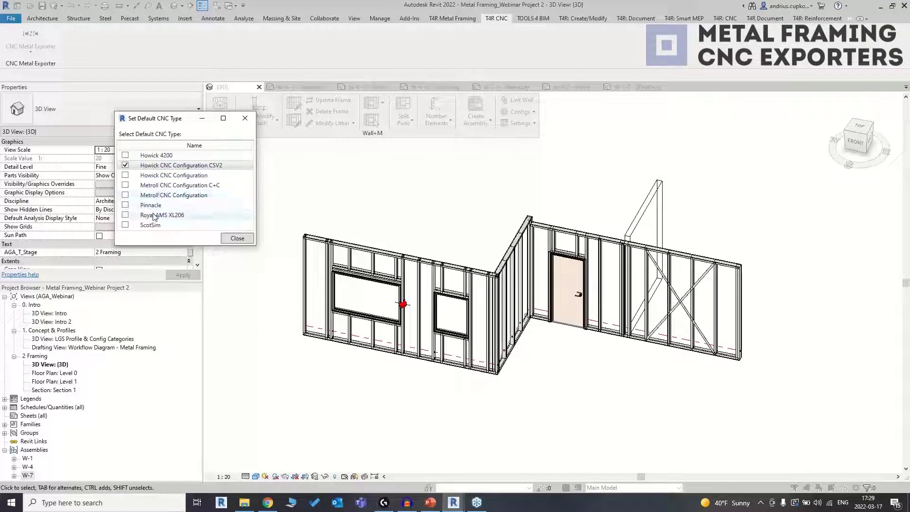
click(237, 238)
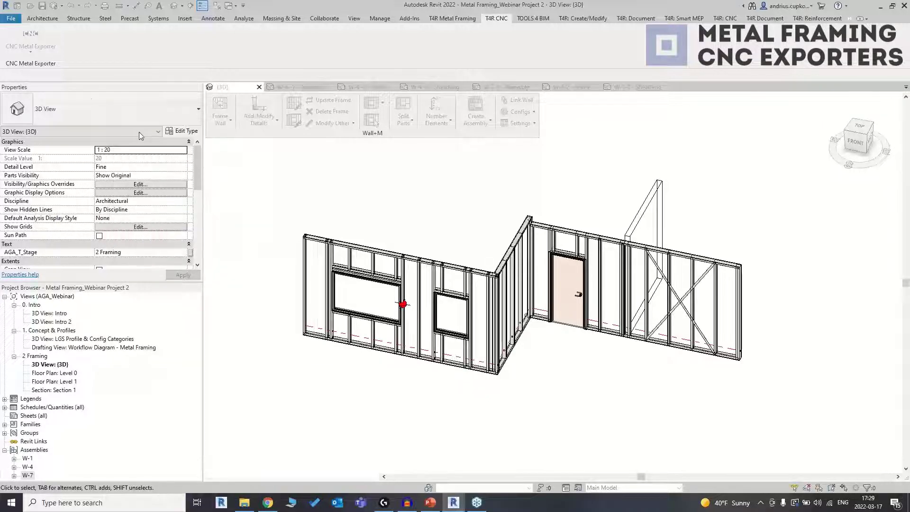
Step: Export the window wall's frame to a CNC file with Export Wall Frame(s), check the exported file path and close the report
click(29, 52)
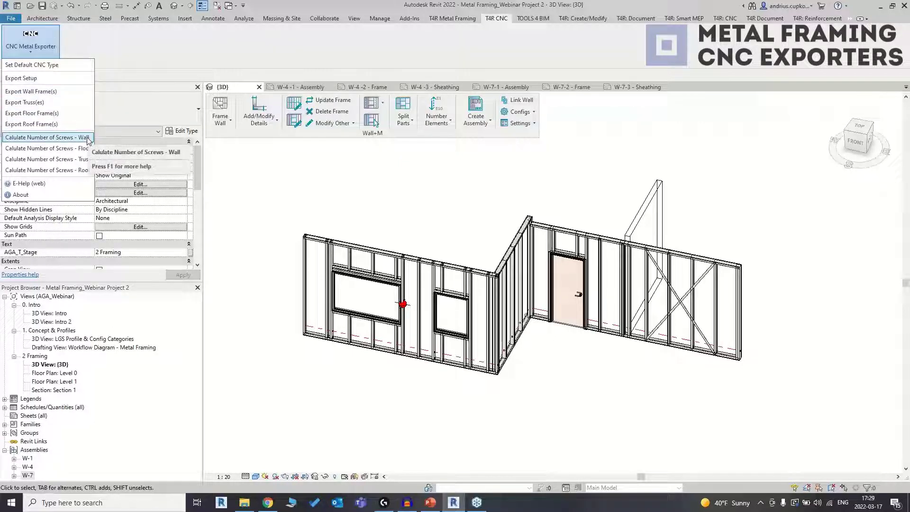
click(72, 91)
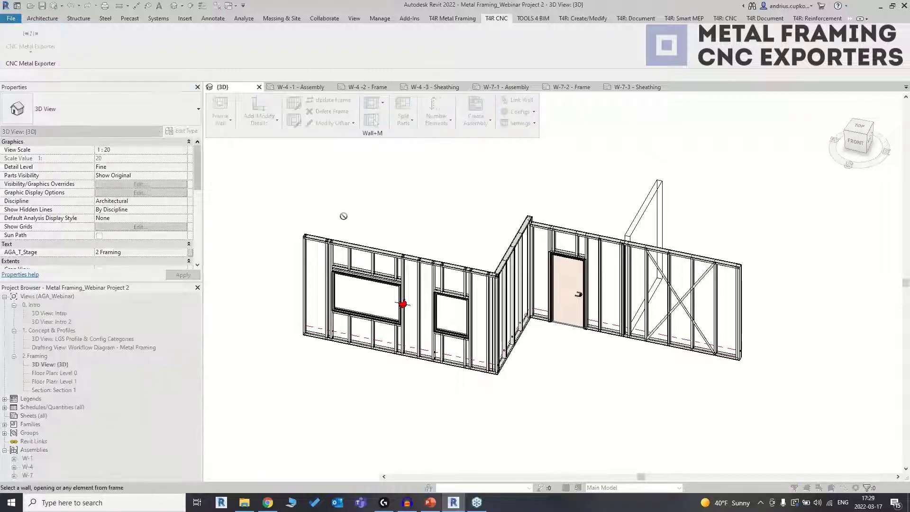
scroll(418, 315, up, 2)
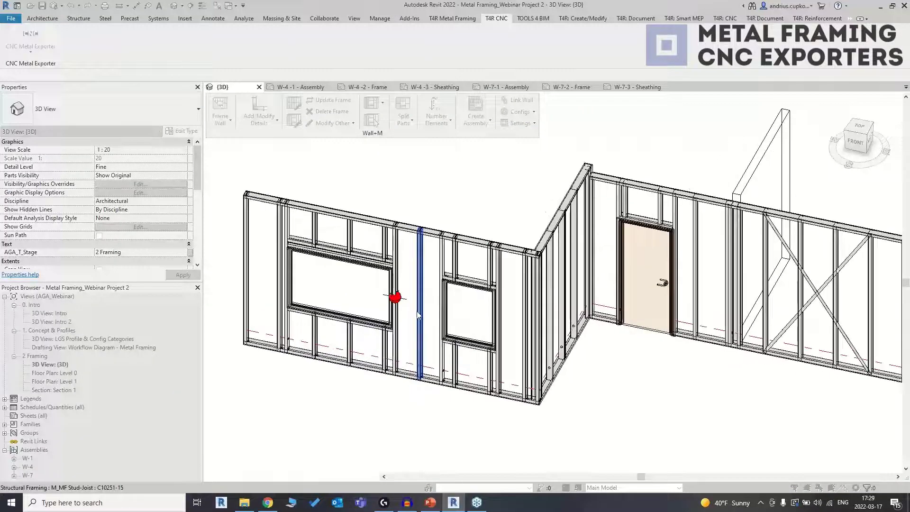
click(420, 265)
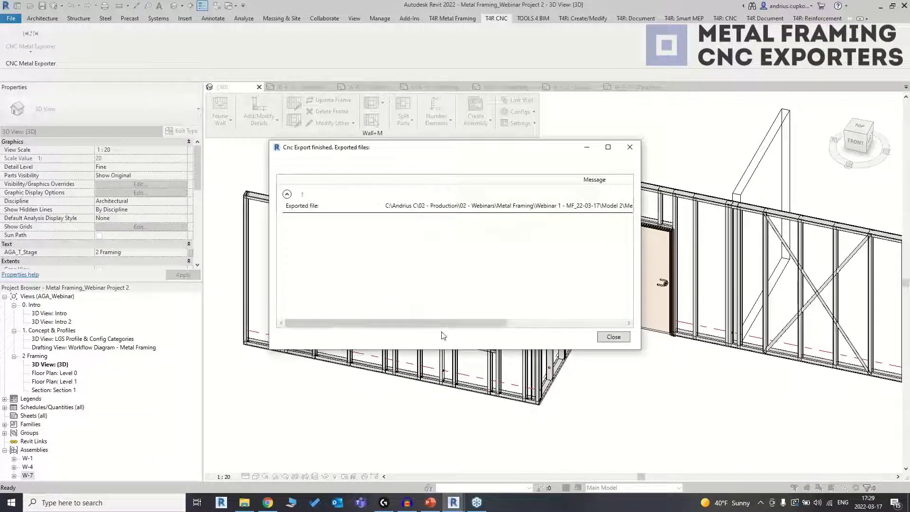
drag(417, 323, 536, 323)
click(629, 153)
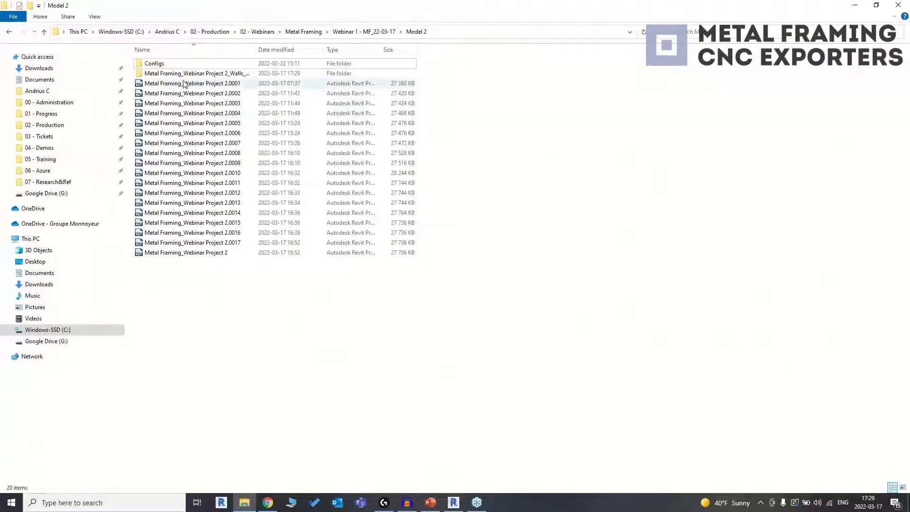
Step: In File Explorer, open the exported walls folder, examine Wall_W-7-1.5 in Excel, close it and return to Revit
drag(256, 49, 359, 50)
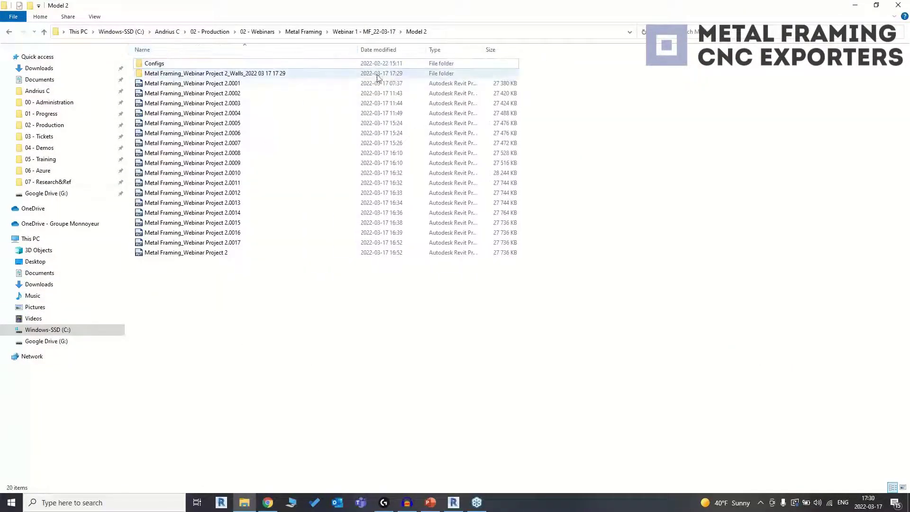
double_click(263, 74)
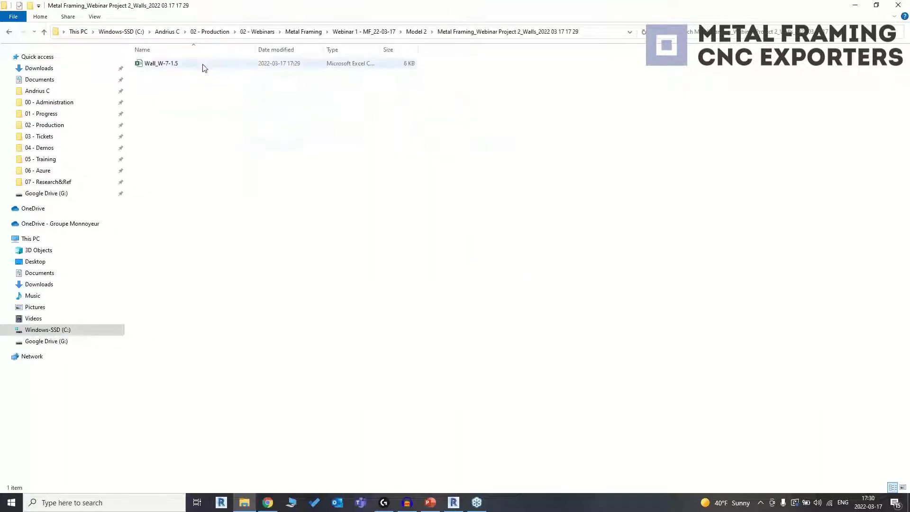
double_click(205, 67)
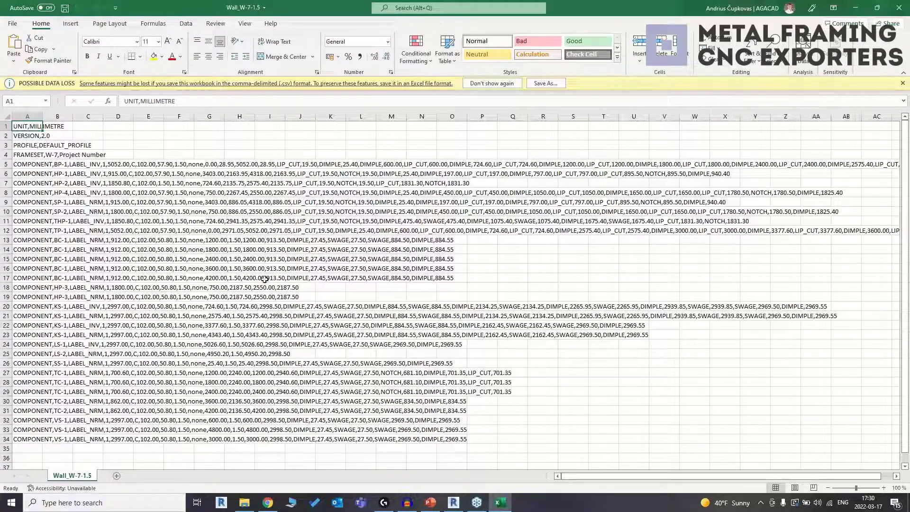
click(899, 7)
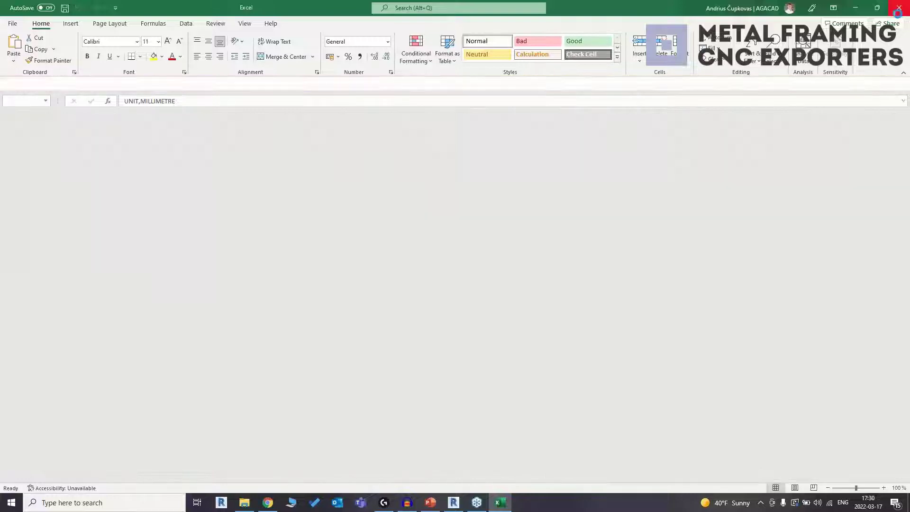
click(855, 8)
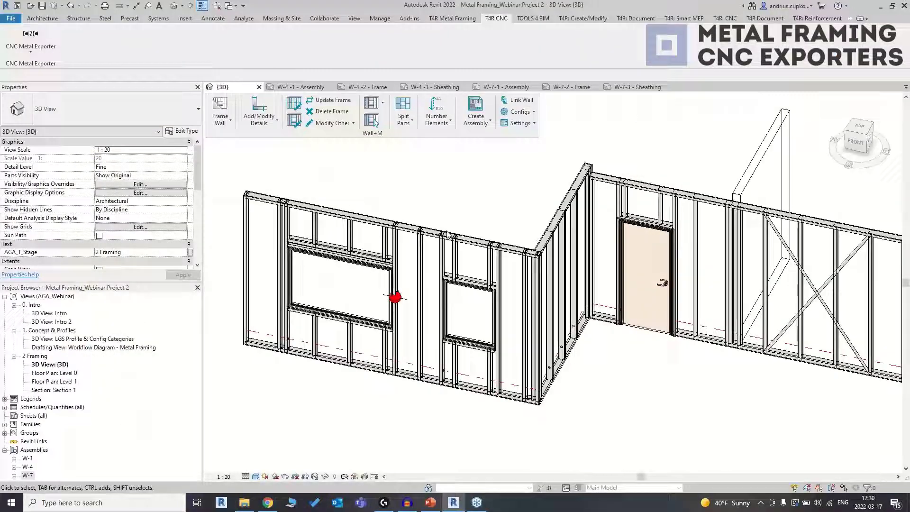
click(431, 259)
click(458, 180)
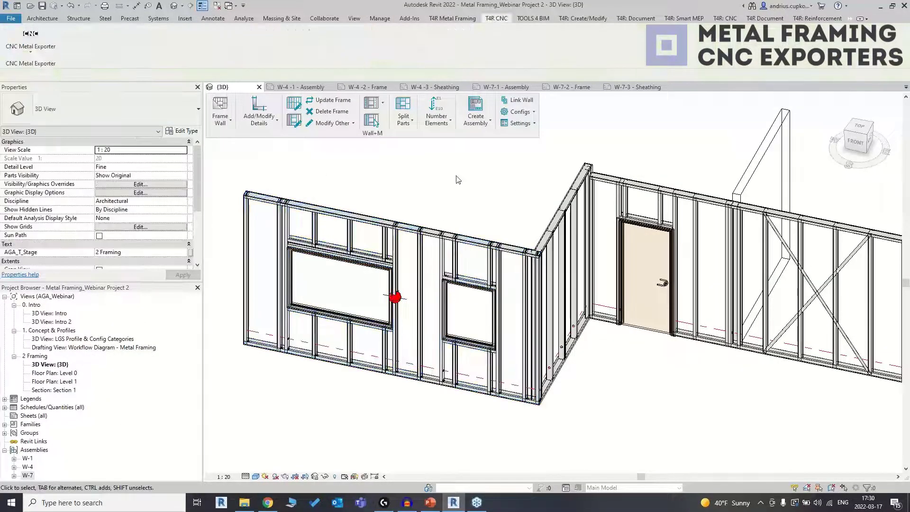